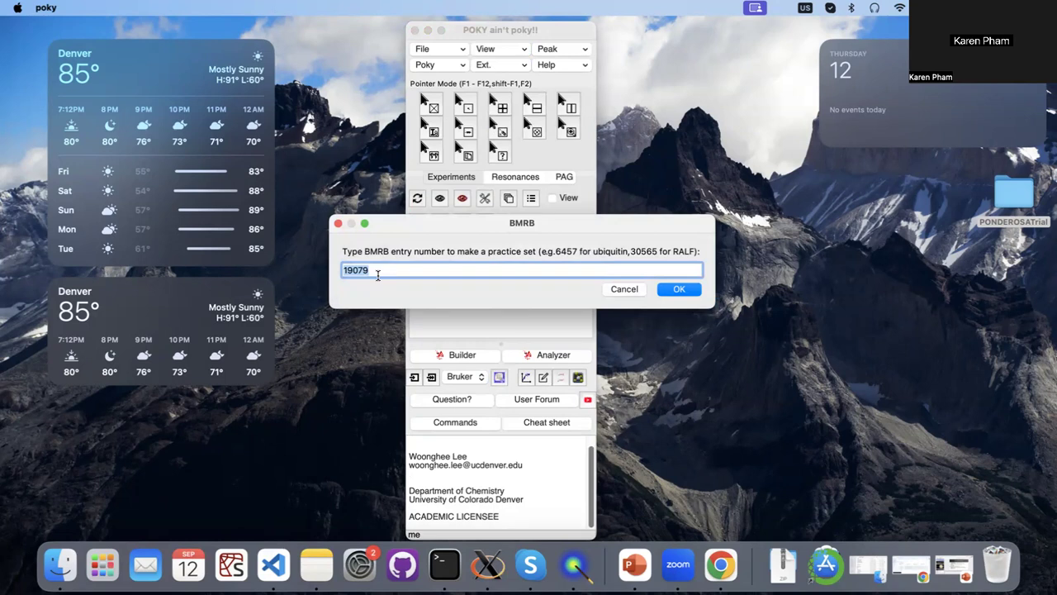
{"action": "type", "text": "6457"}
{"action": "left_click", "coordinate": [676, 290]}
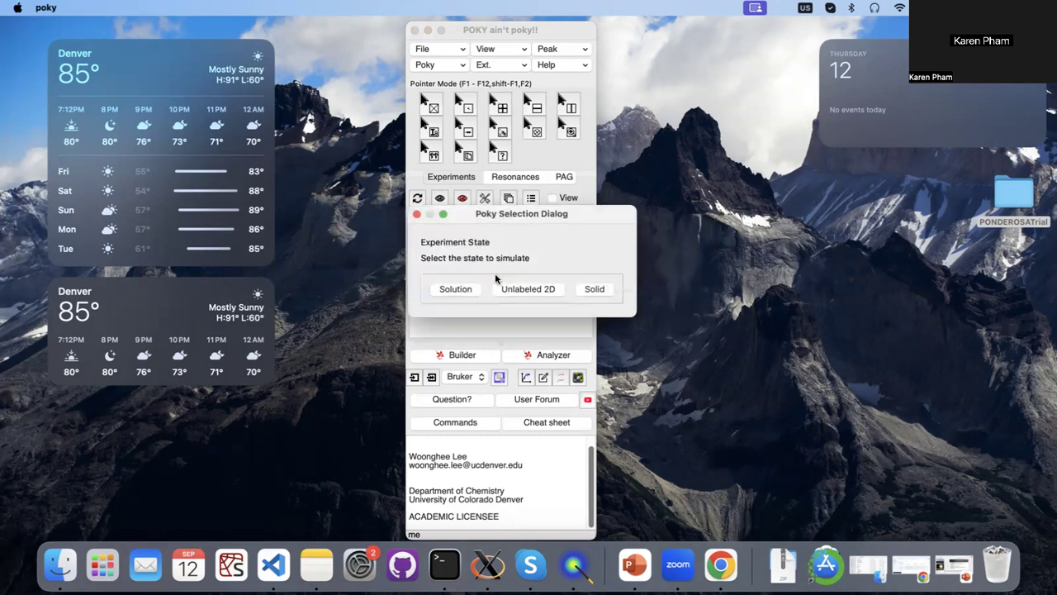
{"action": "left_click", "coordinate": [456, 289]}
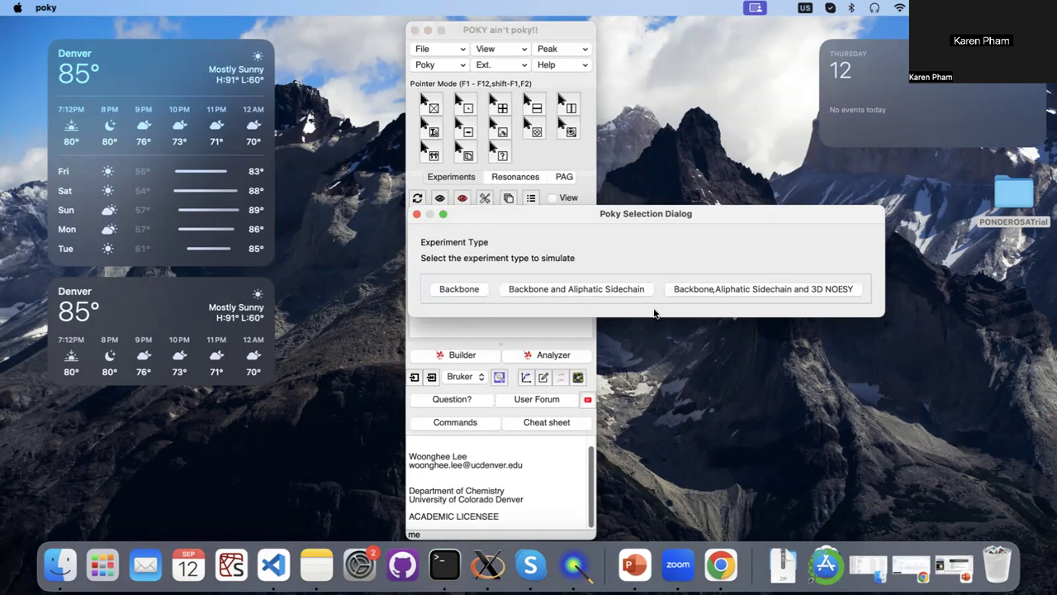
{"action": "left_click", "coordinate": [690, 289]}
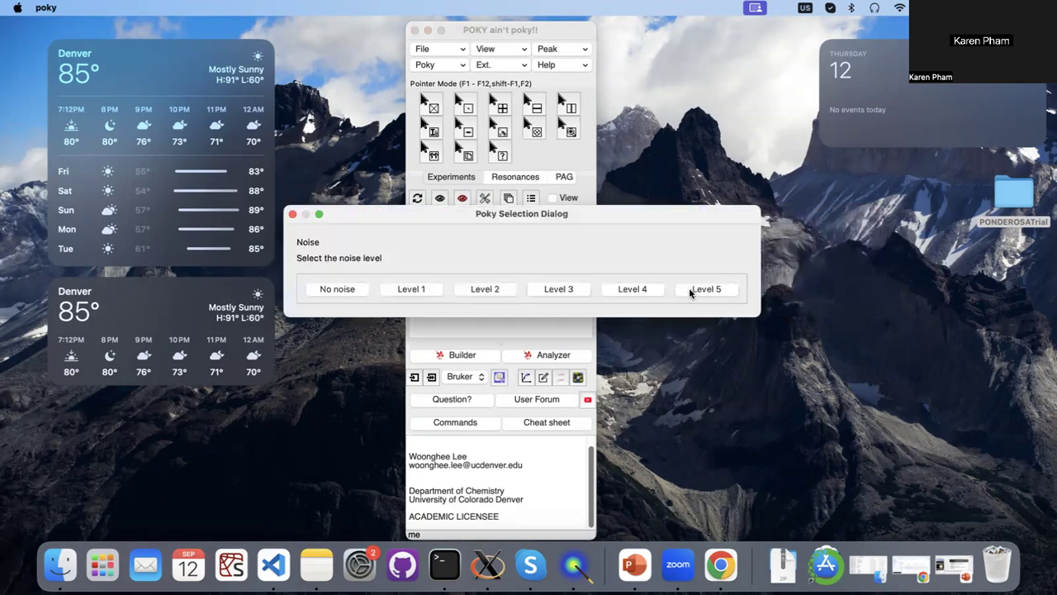
{"action": "left_click", "coordinate": [399, 290]}
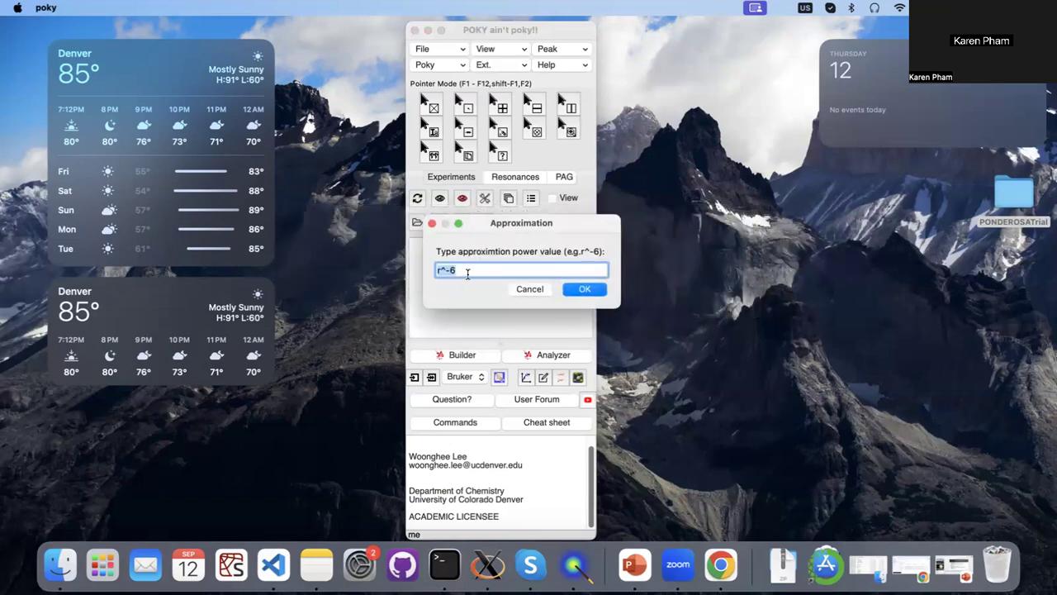
{"action": "left_click", "coordinate": [578, 289]}
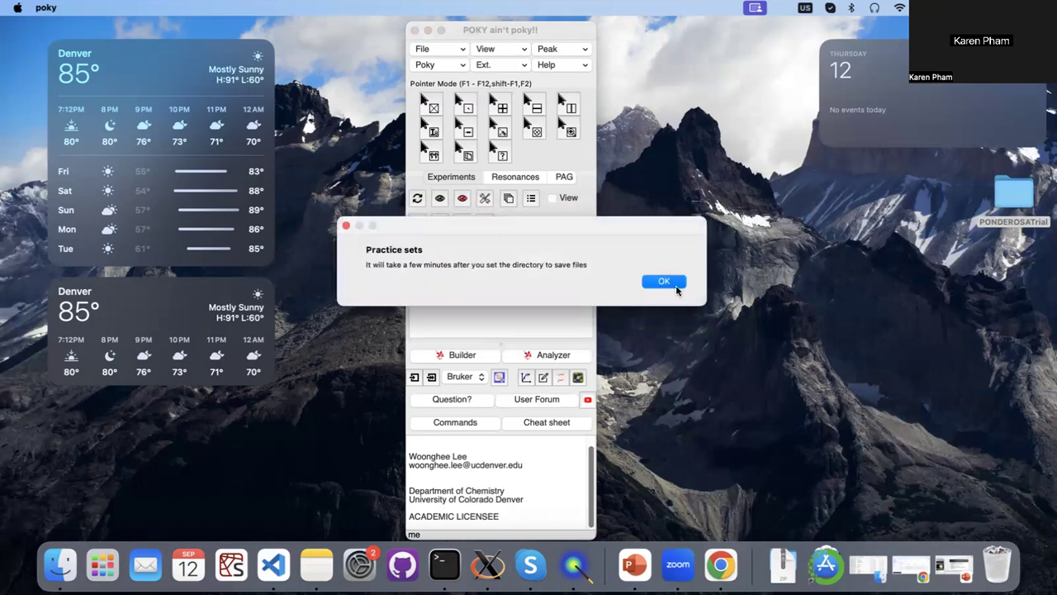
{"action": "left_click", "coordinate": [676, 289]}
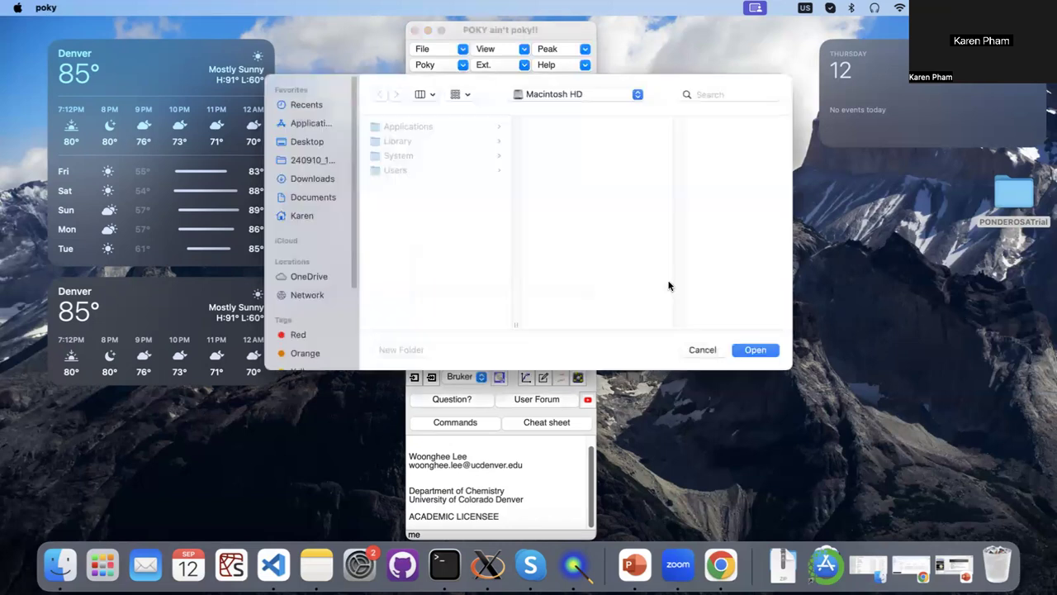
{"action": "left_click", "coordinate": [313, 144]}
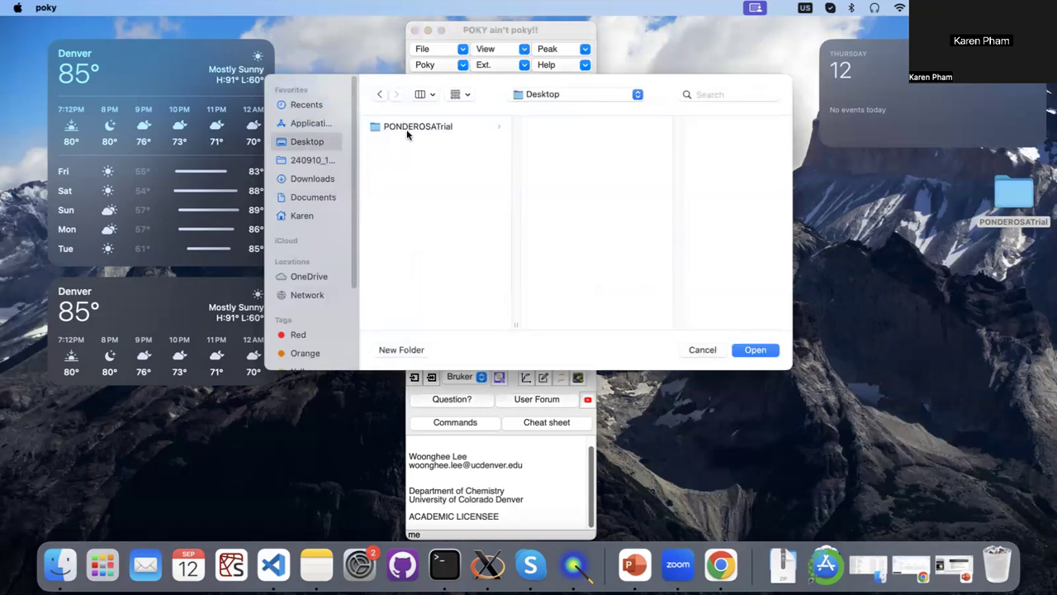
{"action": "left_click", "coordinate": [702, 349]}
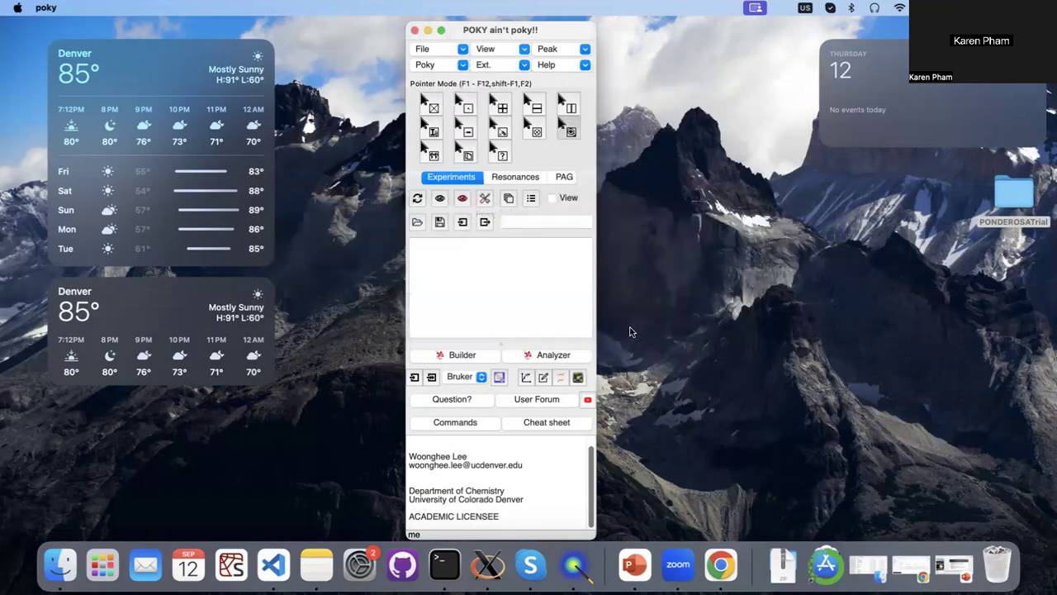
Load the nine spectra from NHSQC_6457.ucsf through CHSQC_6457.ucsf from the PONDEROSATrial desktop folder into POKY.
{"action": "double_click", "coordinate": [1004, 198]}
{"action": "scroll", "coordinate": [677, 213], "scroll_direction": "up", "scroll_amount": 5}
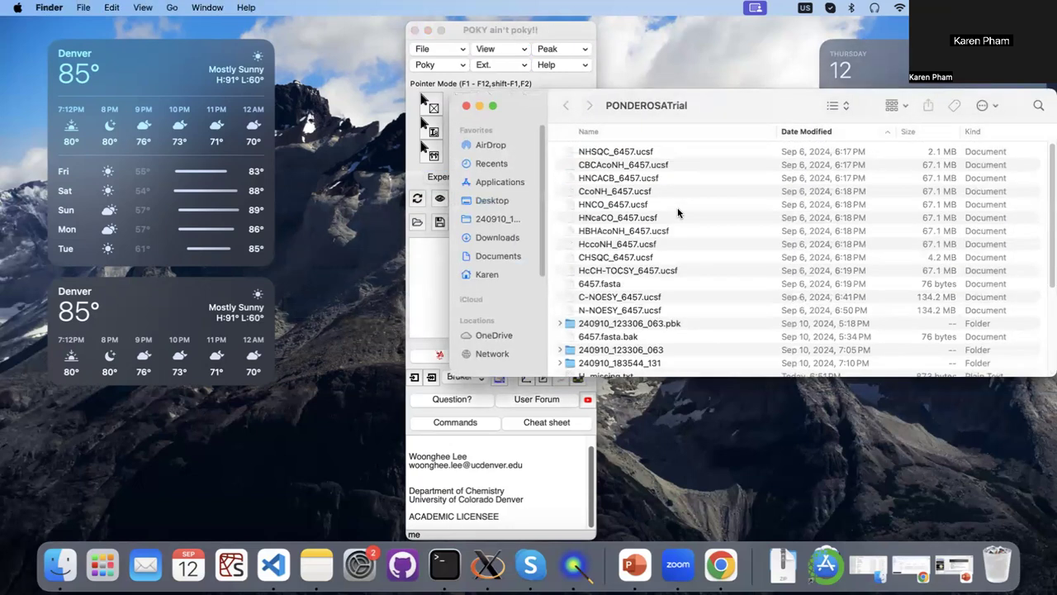
{"action": "left_click", "coordinate": [631, 152]}
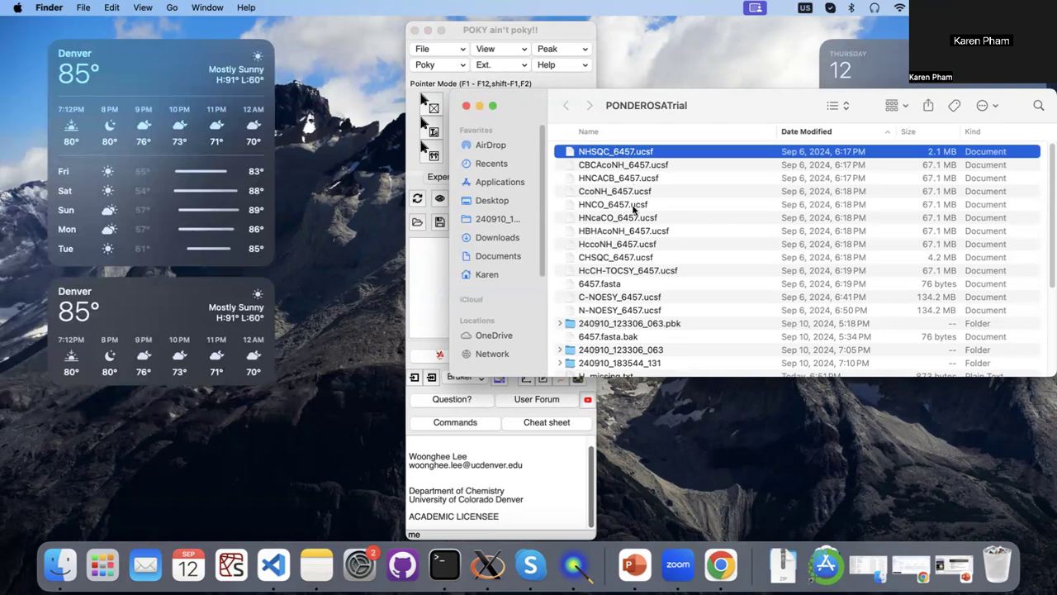
{"action": "left_click", "coordinate": [618, 256], "text": "shift"}
{"action": "left_click_drag", "start_coordinate": [606, 154], "coordinate": [452, 257]}
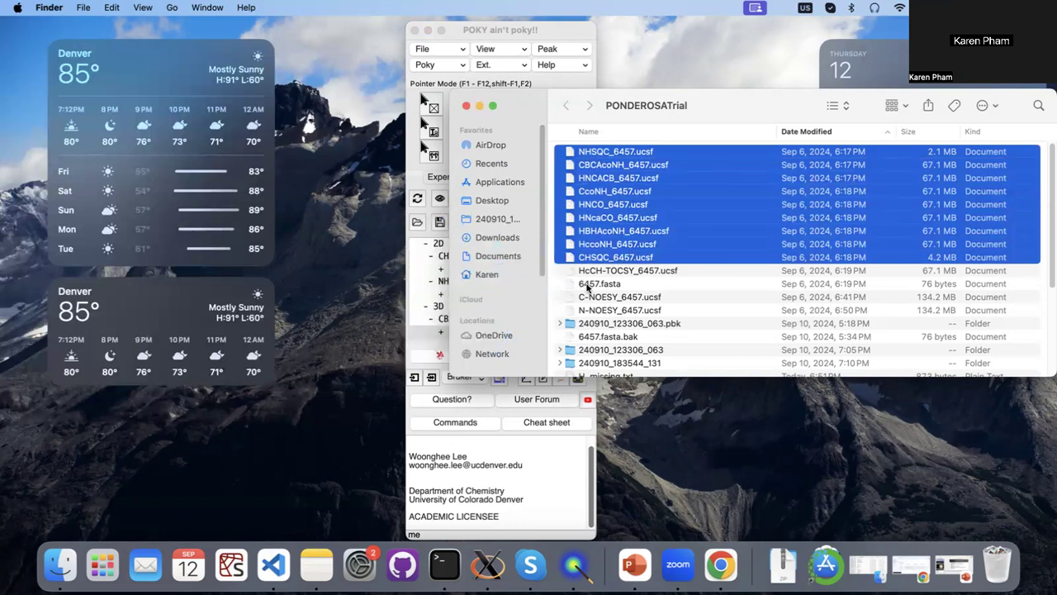
Load C-NOESY_6457.ucsf and N-NOESY_6457.ucsf into POKY as well, and close the folder window.
{"action": "left_click", "coordinate": [595, 302]}
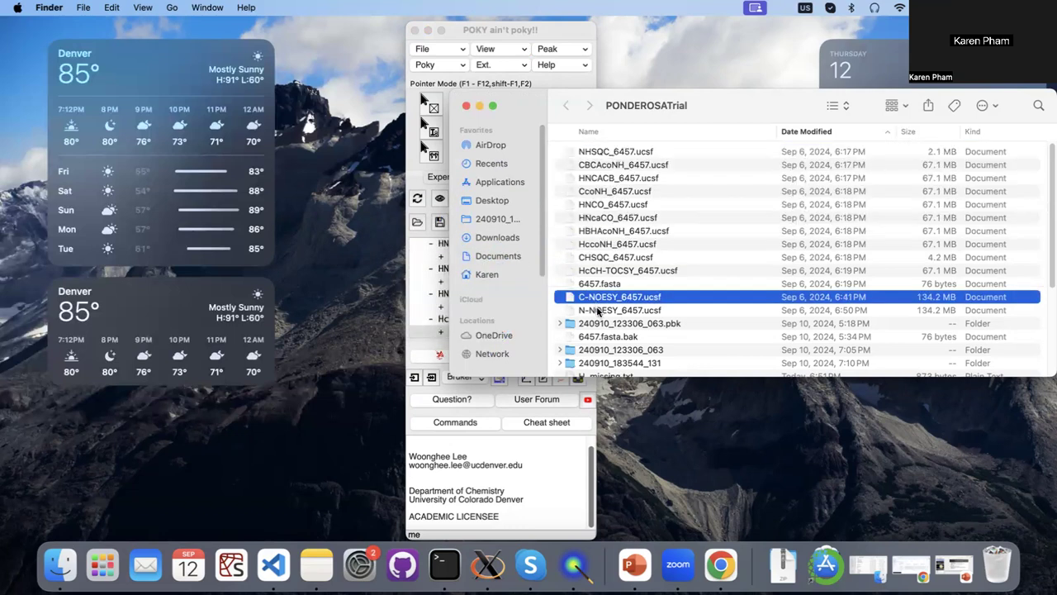
{"action": "left_click", "coordinate": [598, 310], "text": "shift"}
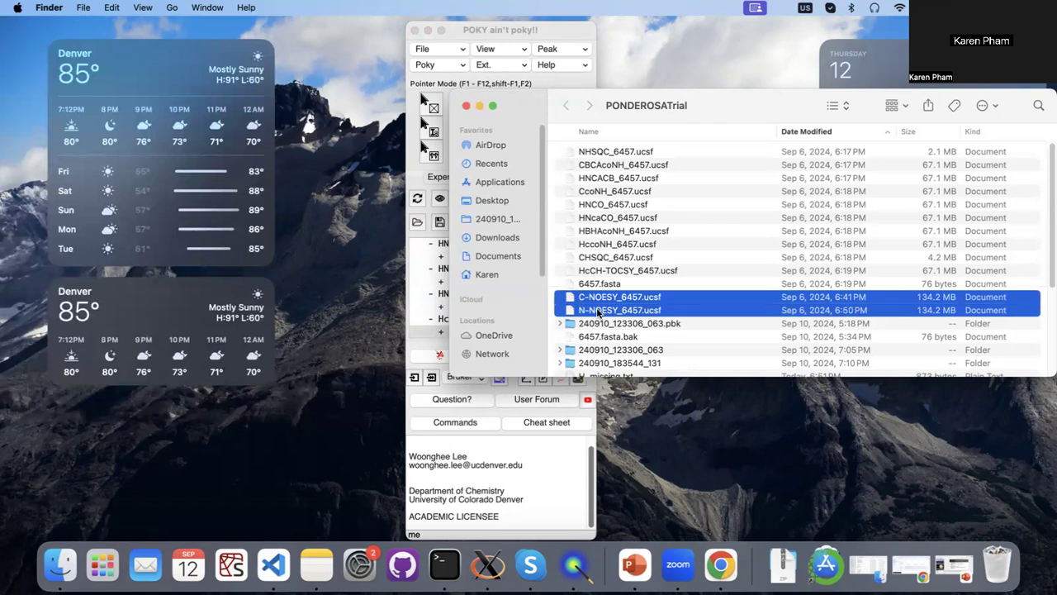
{"action": "left_click_drag", "start_coordinate": [606, 300], "coordinate": [436, 281]}
{"action": "left_click", "coordinate": [466, 106]}
Cascade the N-NOESY, C-NOESY, CHSQC, HccoNH and HBHAcoNH spectrum windows beside the POKY window so their titles show.
{"action": "left_click_drag", "start_coordinate": [364, 127], "coordinate": [774, 48]}
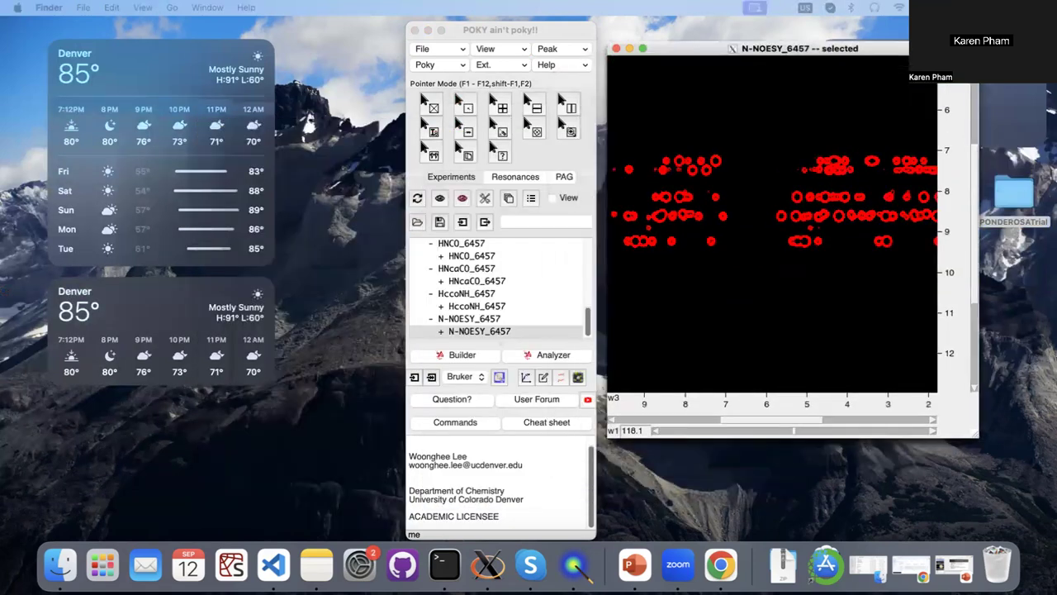
{"action": "left_click_drag", "start_coordinate": [361, 135], "coordinate": [823, 73]}
{"action": "left_click_drag", "start_coordinate": [526, 217], "coordinate": [864, 101]}
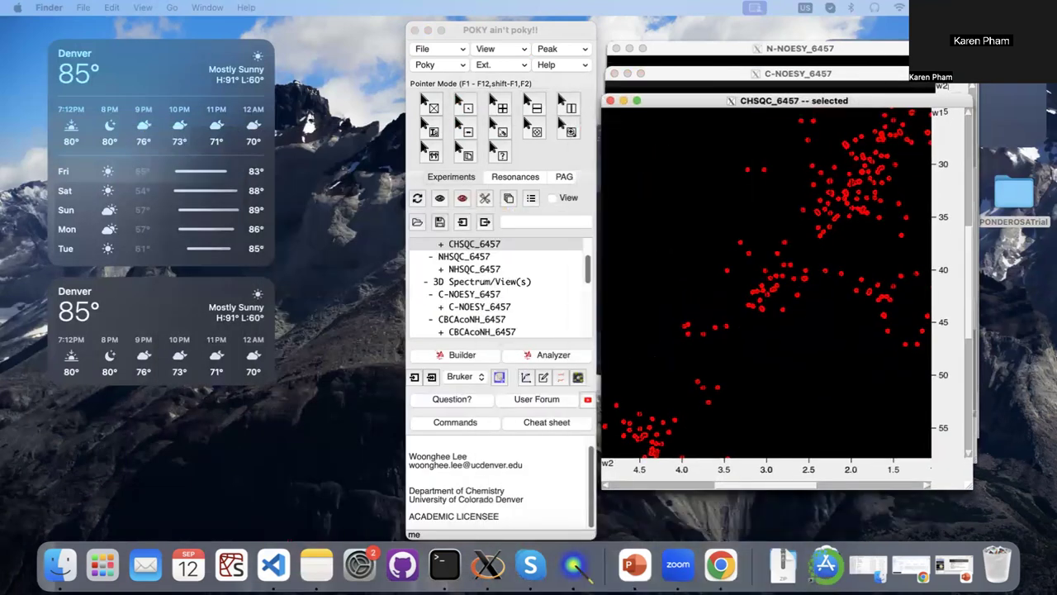
{"action": "left_click_drag", "start_coordinate": [585, 223], "coordinate": [875, 136]}
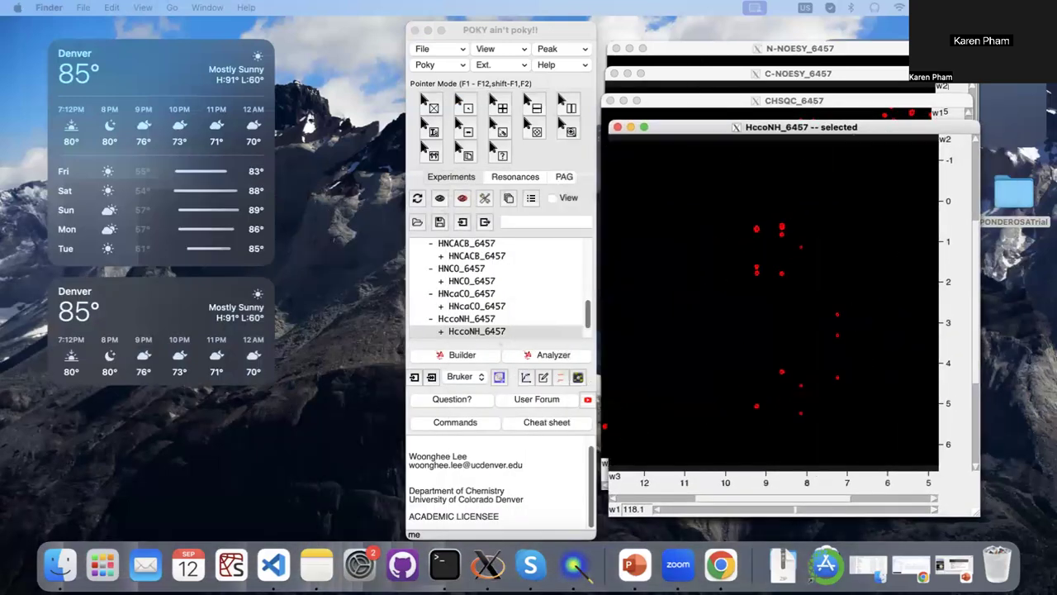
{"action": "left_click_drag", "start_coordinate": [353, 211], "coordinate": [865, 154]}
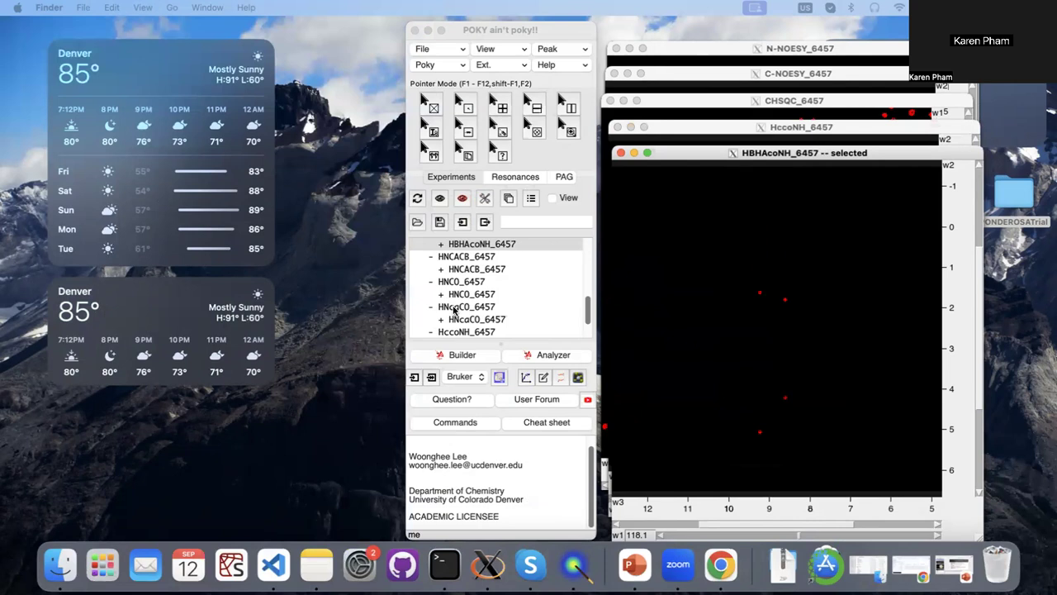
Download BMRB entry 6457 and apply its chemical shifts to the resonance list.
{"action": "left_click", "coordinate": [513, 179]}
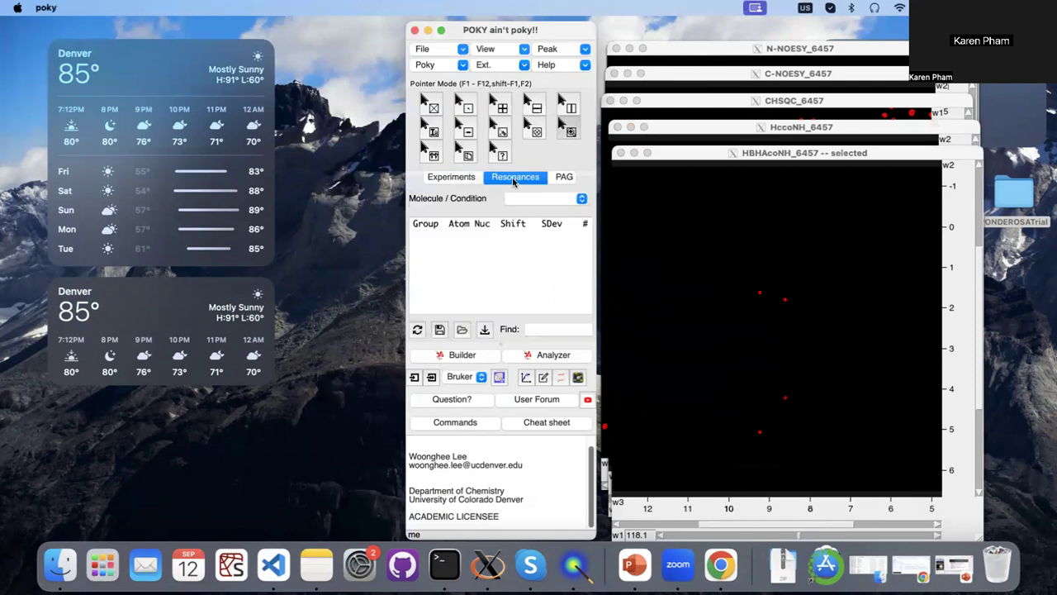
{"action": "left_click", "coordinate": [486, 330]}
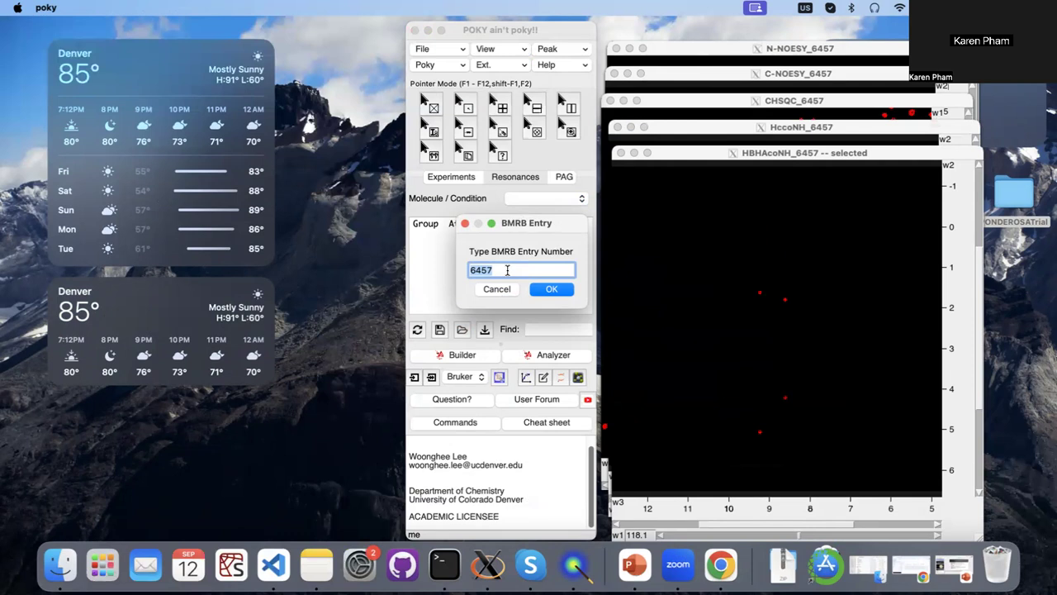
{"action": "left_click", "coordinate": [545, 289]}
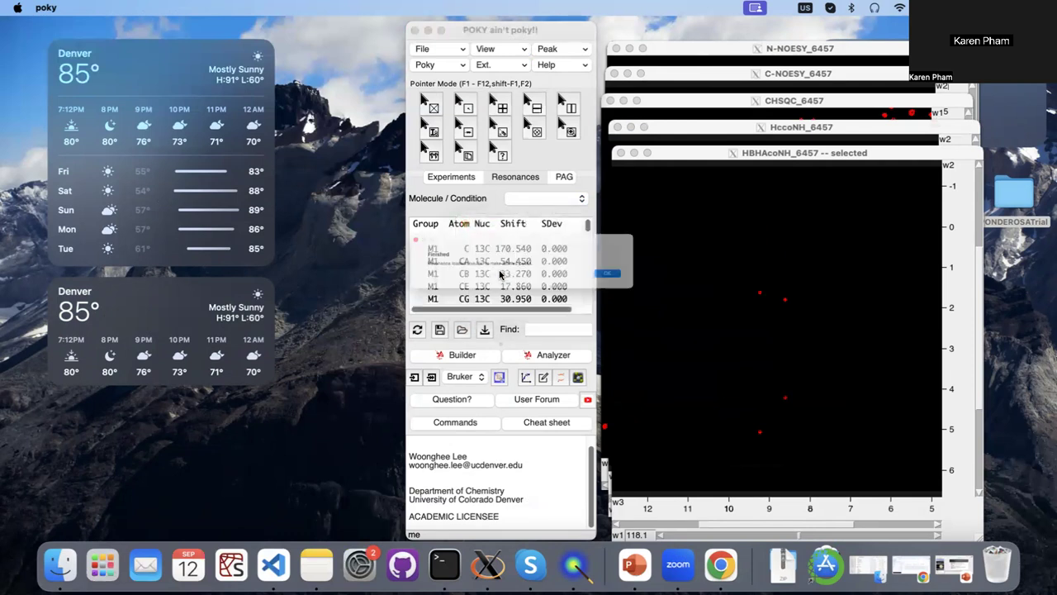
{"action": "left_click", "coordinate": [661, 282]}
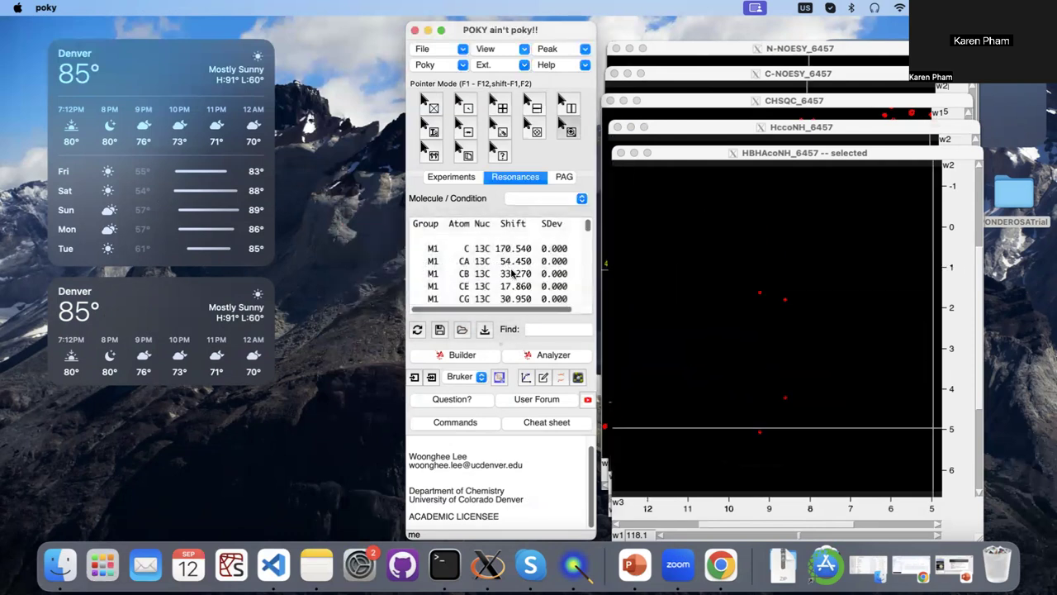
{"action": "scroll", "coordinate": [508, 274], "scroll_direction": "down", "scroll_amount": 5}
{"action": "scroll", "coordinate": [508, 274], "scroll_direction": "up", "scroll_amount": 10}
Activate the N-NOESY_6457 spectrum and open the PONDEROSA-C/S structure calculation window, moving it fully into view.
{"action": "left_click", "coordinate": [719, 52]}
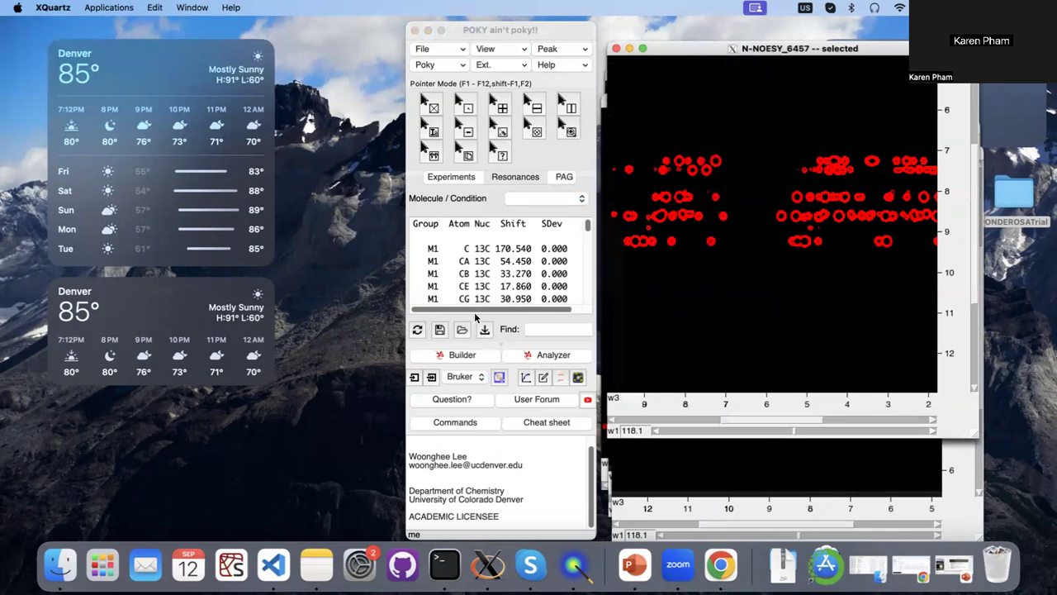
{"action": "key", "text": "c"}
{"action": "key", "text": "3"}
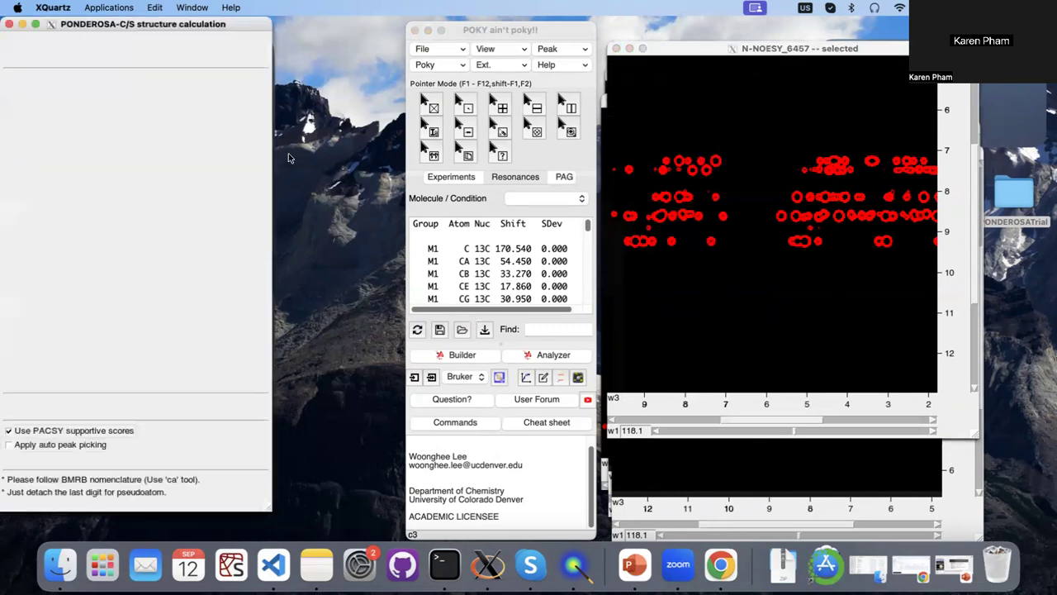
{"action": "left_click_drag", "start_coordinate": [162, 23], "coordinate": [265, 30]}
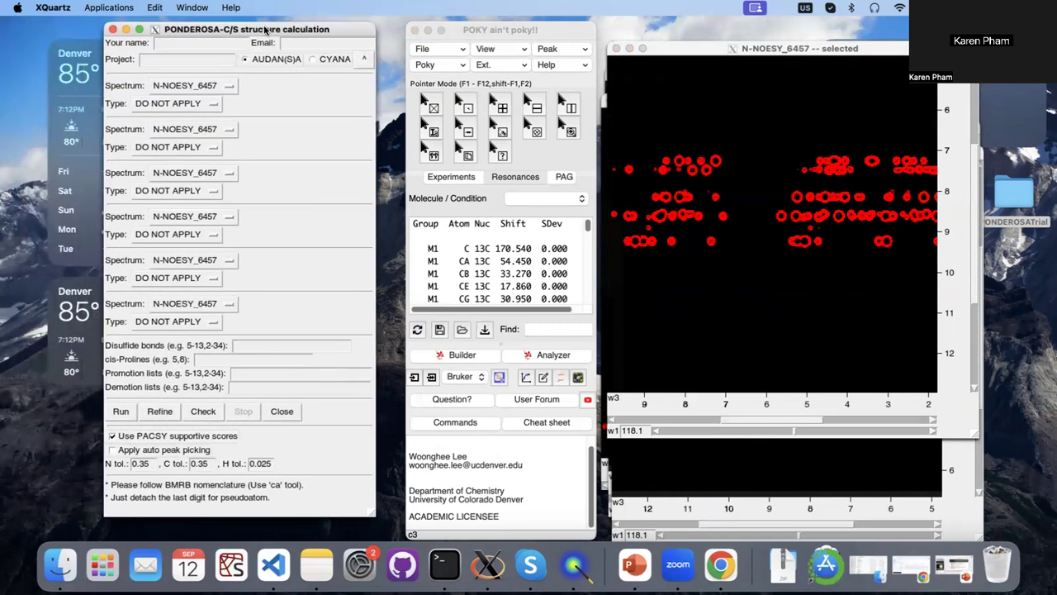
Fill in the submitter's name and e-mail for the structure calculation, and name the project Tutorial.
{"action": "left_click", "coordinate": [209, 47]}
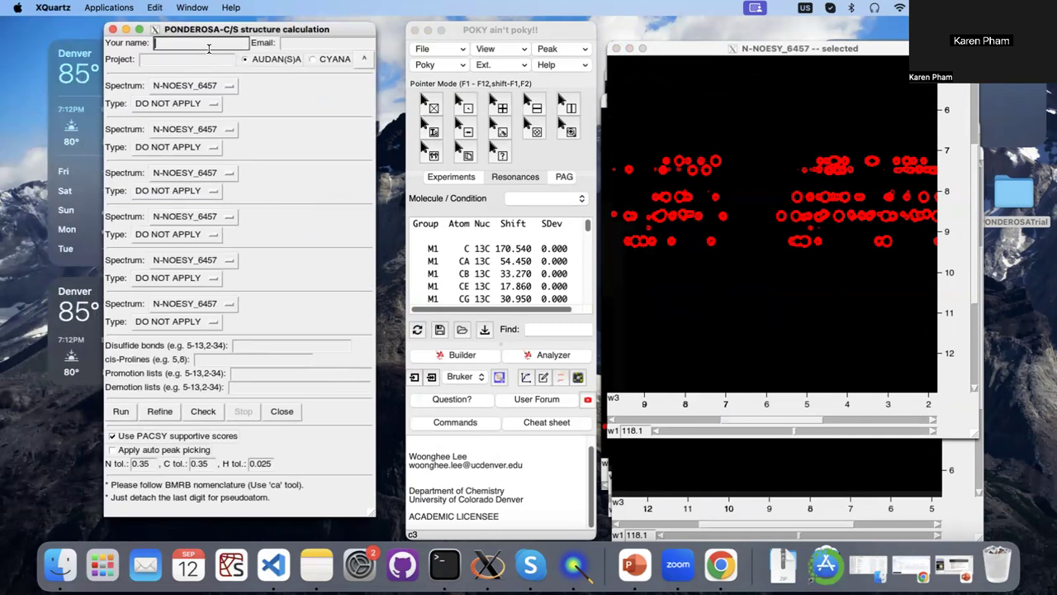
{"action": "type", "text": "Karen"}
{"action": "key", "text": "Tab"}
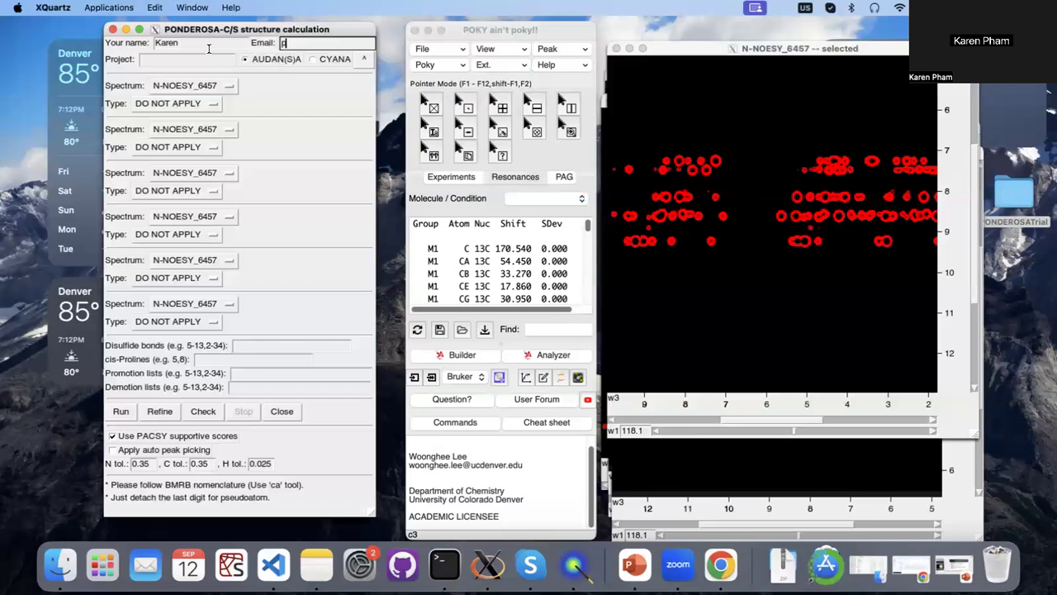
{"action": "left_click", "coordinate": [194, 59]}
{"action": "type", "text": "Tutorial"}
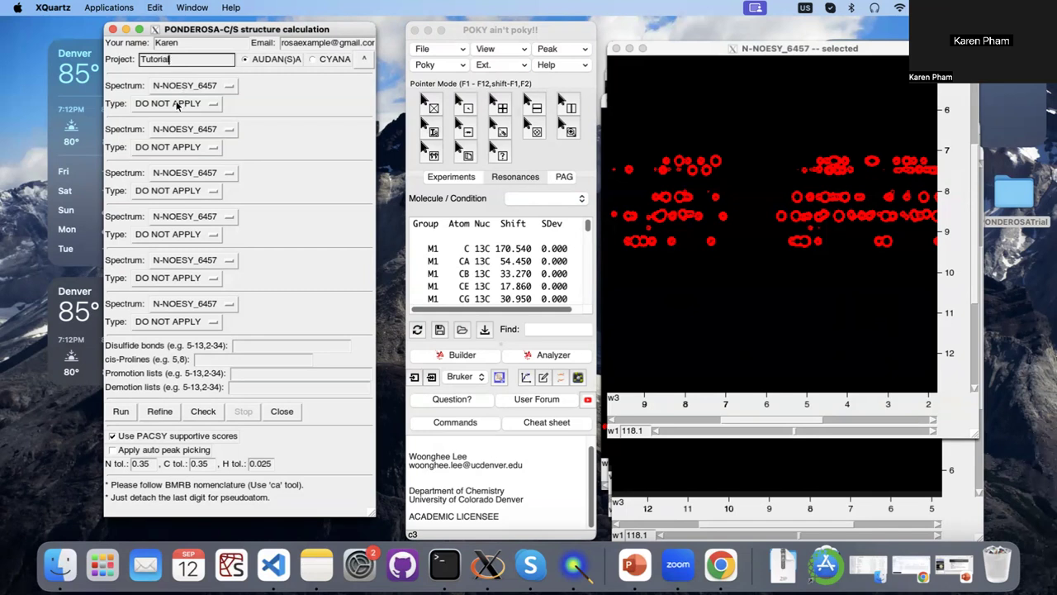
Set the first spectrum, N-NOESY_6457, to type 15N-NOESY, and assign C-NOESY_6457 as the second with type 13C-NOESY (ali).
{"action": "left_click", "coordinate": [177, 105]}
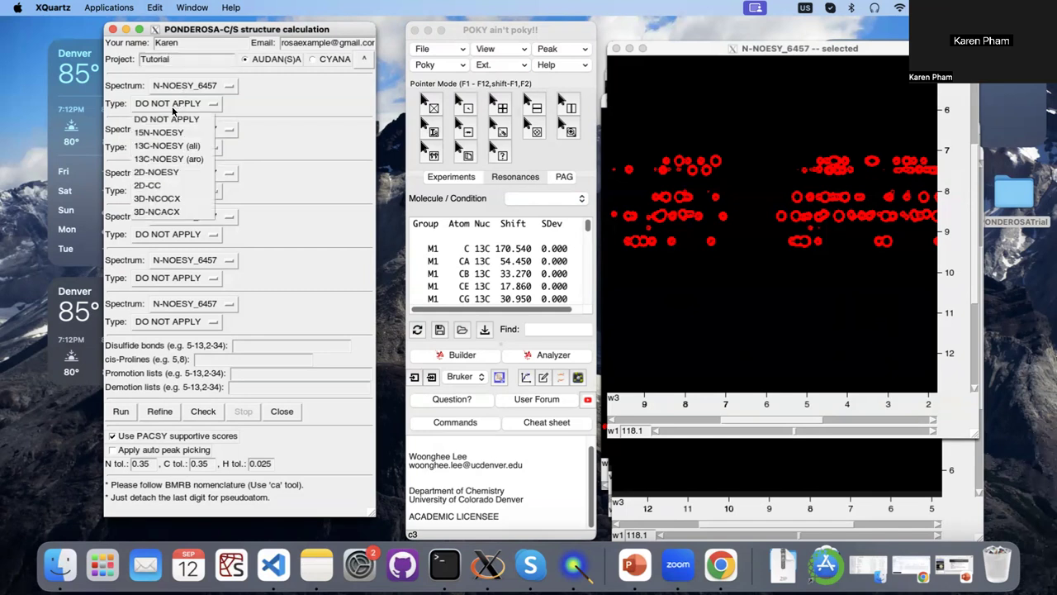
{"action": "left_click", "coordinate": [165, 132]}
{"action": "left_click", "coordinate": [170, 129]}
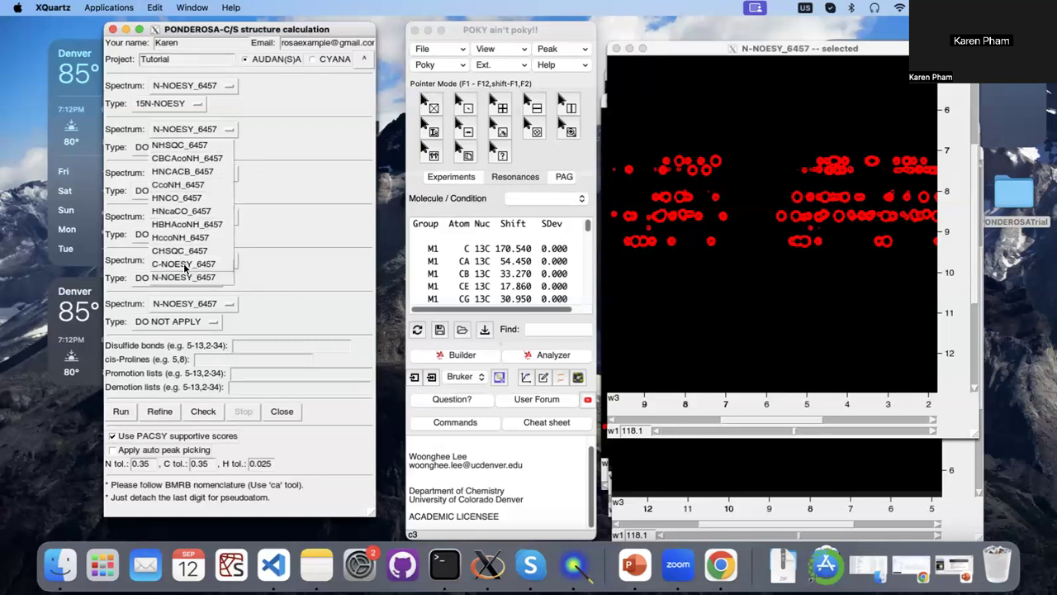
{"action": "left_click", "coordinate": [185, 266]}
{"action": "left_click", "coordinate": [174, 147]}
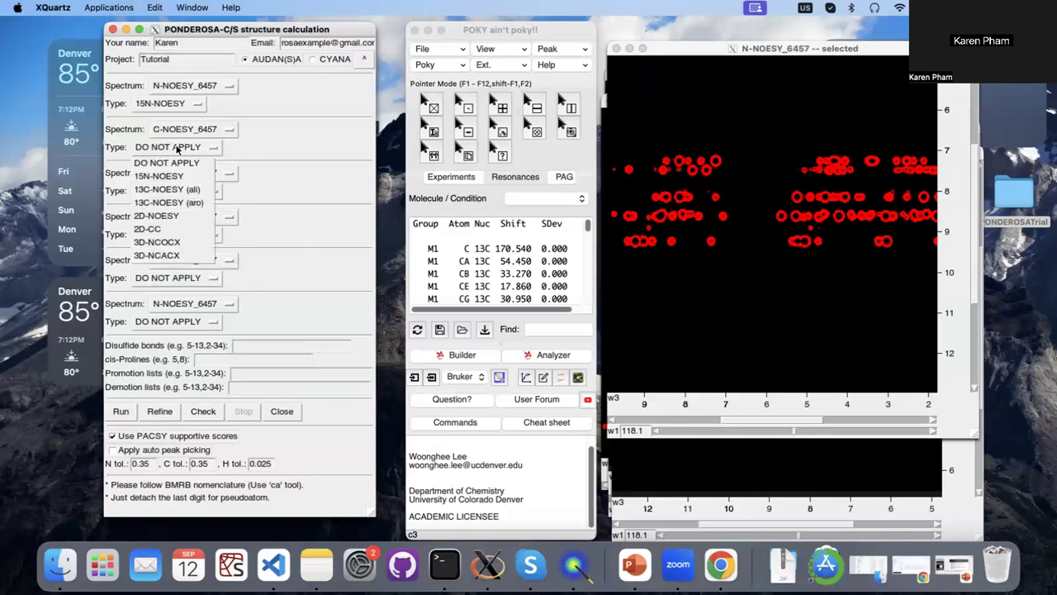
{"action": "left_click", "coordinate": [183, 193]}
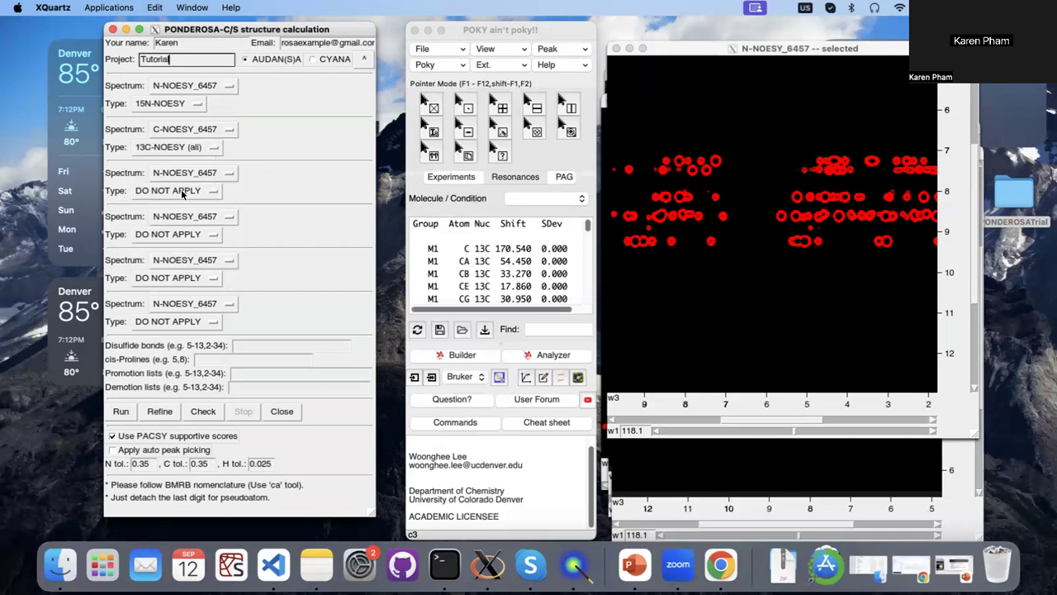
Enable auto peak picking and run the structure calculation, accepting the peak-picking notice.
{"action": "left_click", "coordinate": [130, 451]}
{"action": "left_click", "coordinate": [122, 411]}
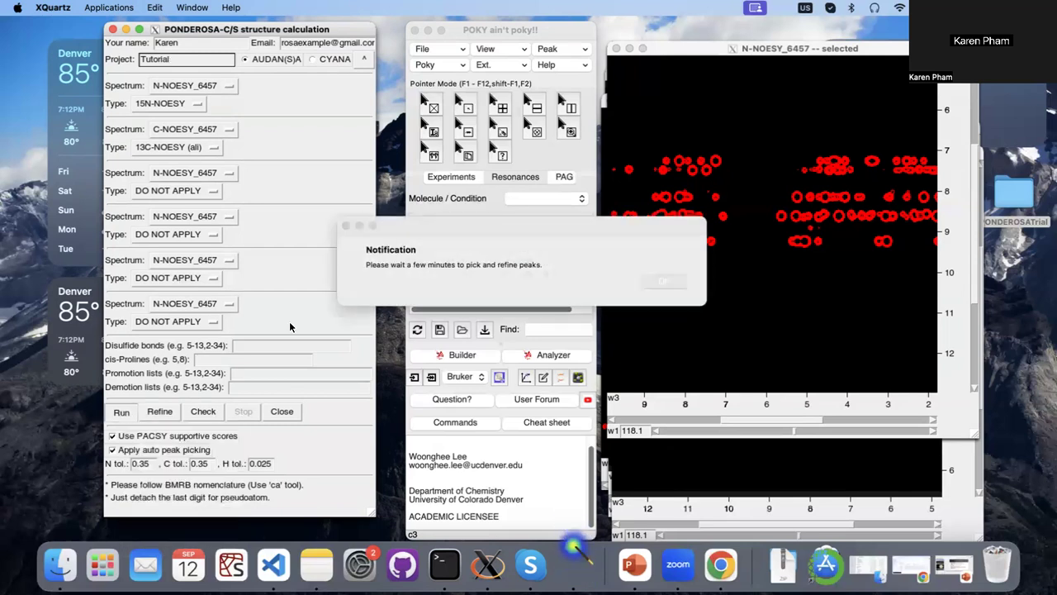
{"action": "left_click", "coordinate": [664, 284]}
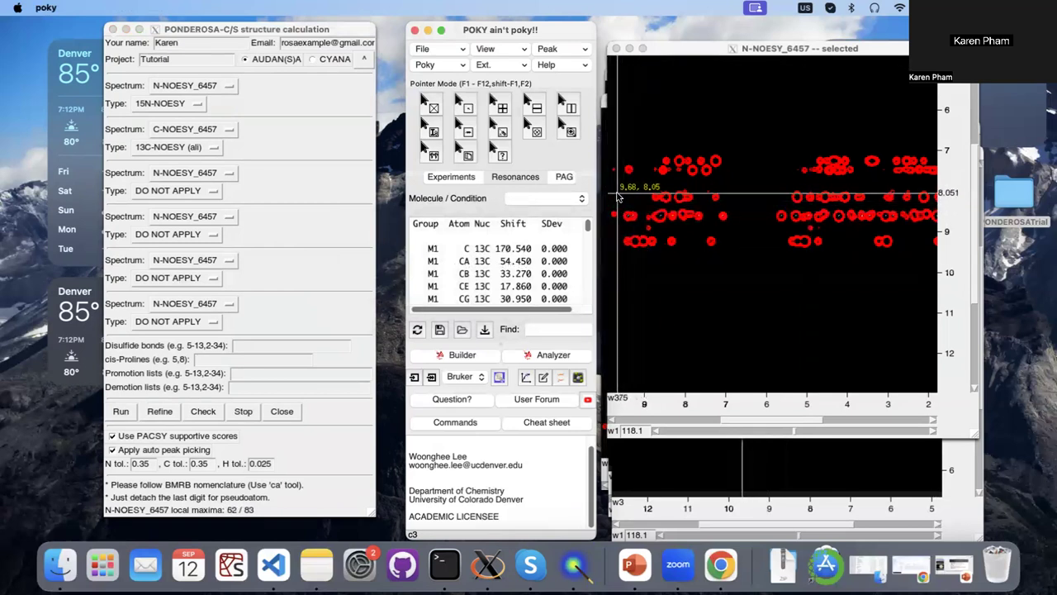
{"action": "left_click", "coordinate": [620, 198]}
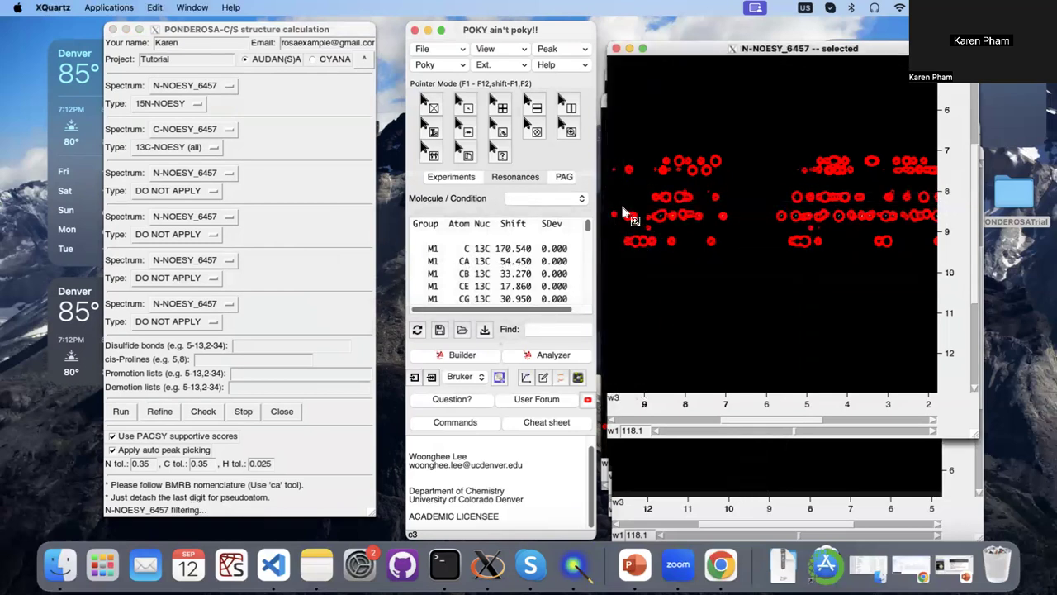
{"action": "left_click_drag", "start_coordinate": [620, 206], "coordinate": [665, 236]}
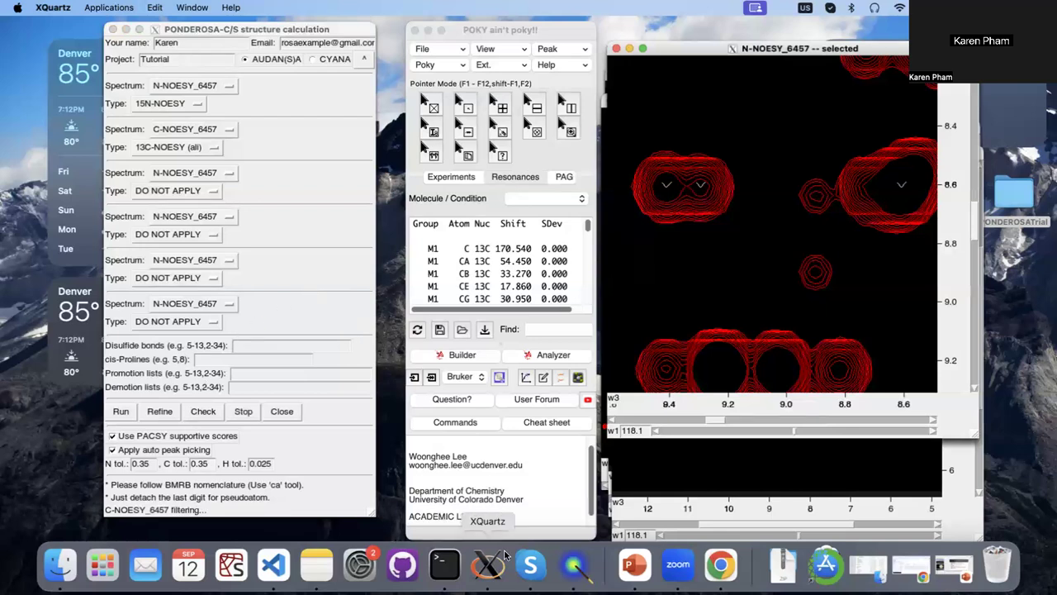
Switch to Gmail in Chrome to read the Ponderosa job-submitted and job-succeeded e-mails, and return to POKY, dismissing the job notice.
{"action": "left_click", "coordinate": [707, 567]}
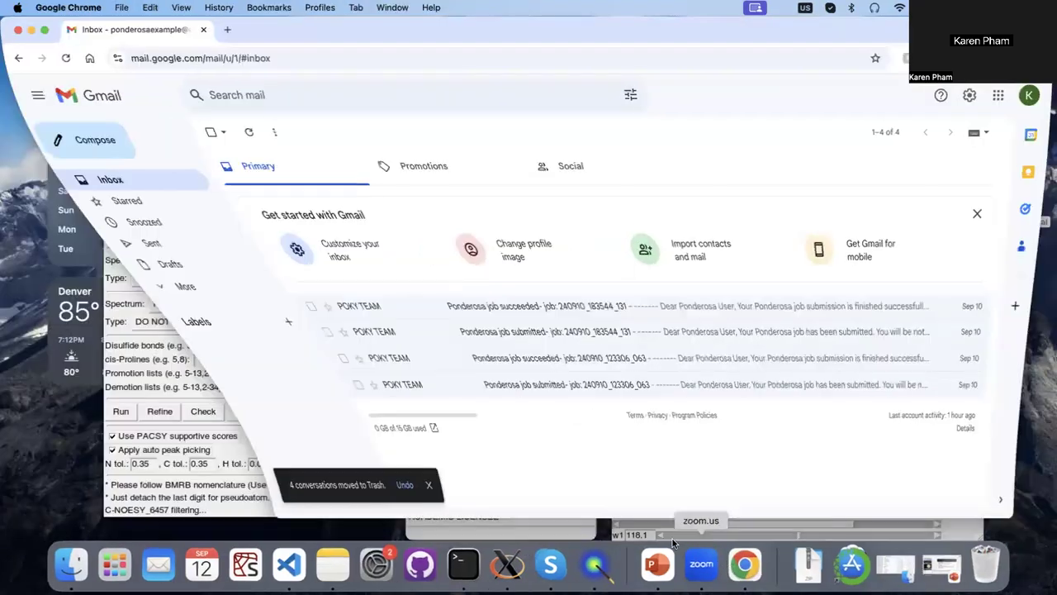
{"action": "left_click", "coordinate": [351, 388]}
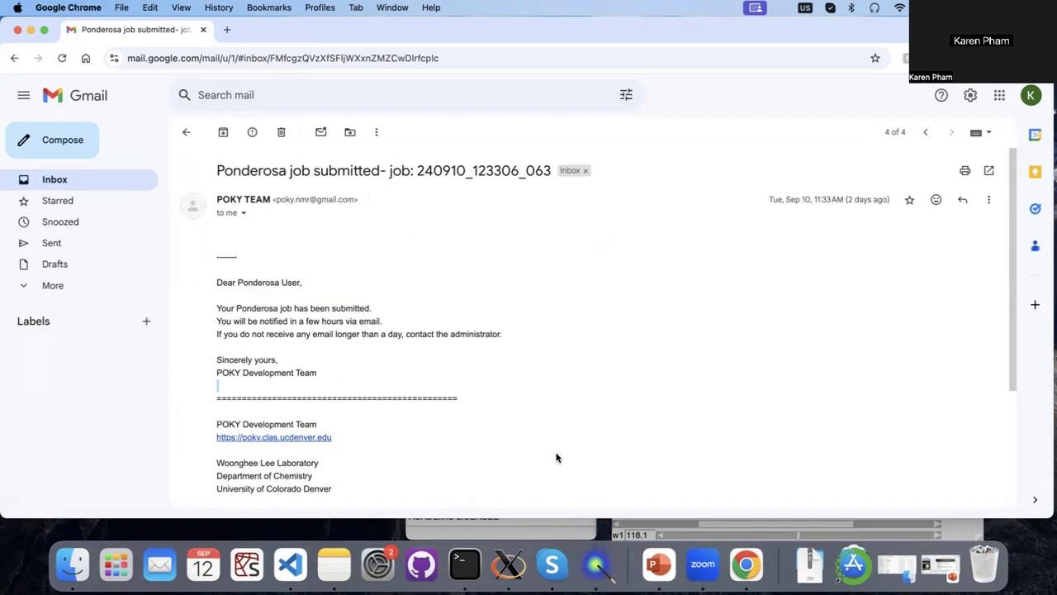
{"action": "left_click", "coordinate": [183, 132]}
{"action": "left_click", "coordinate": [305, 361]}
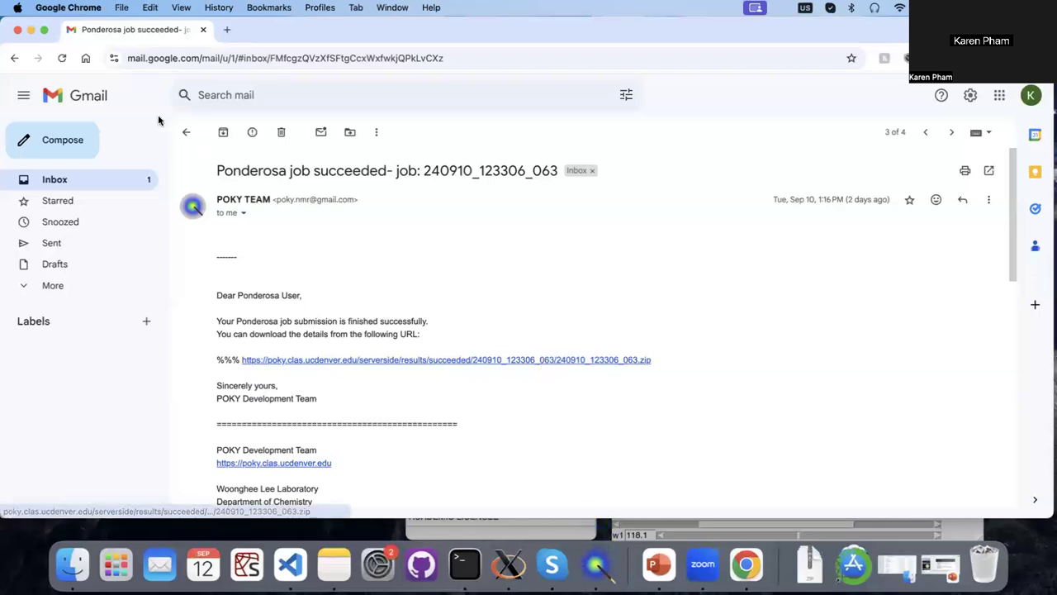
{"action": "left_click", "coordinate": [31, 31]}
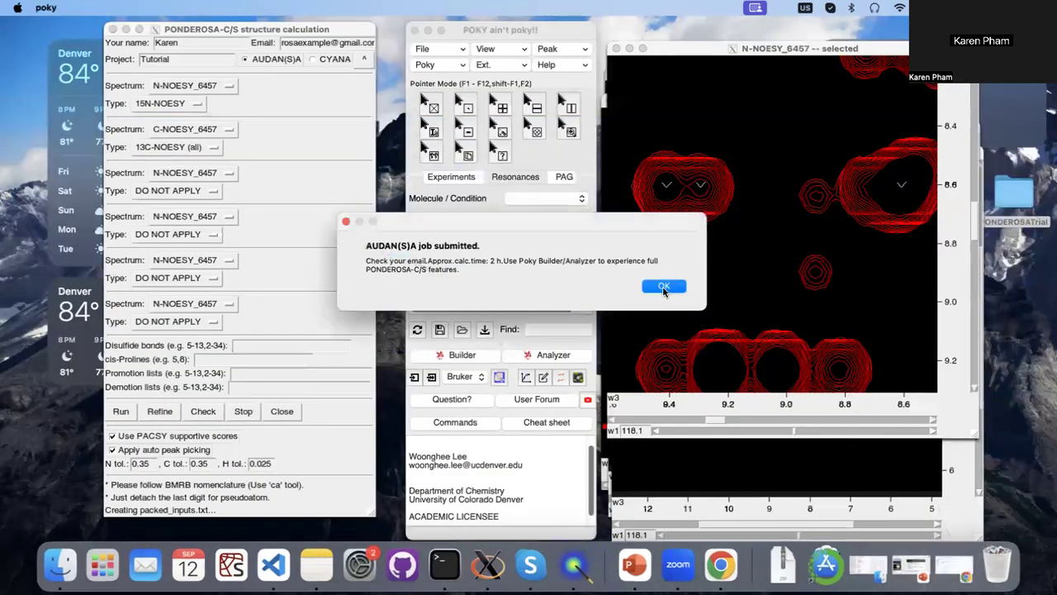
{"action": "left_click", "coordinate": [666, 283]}
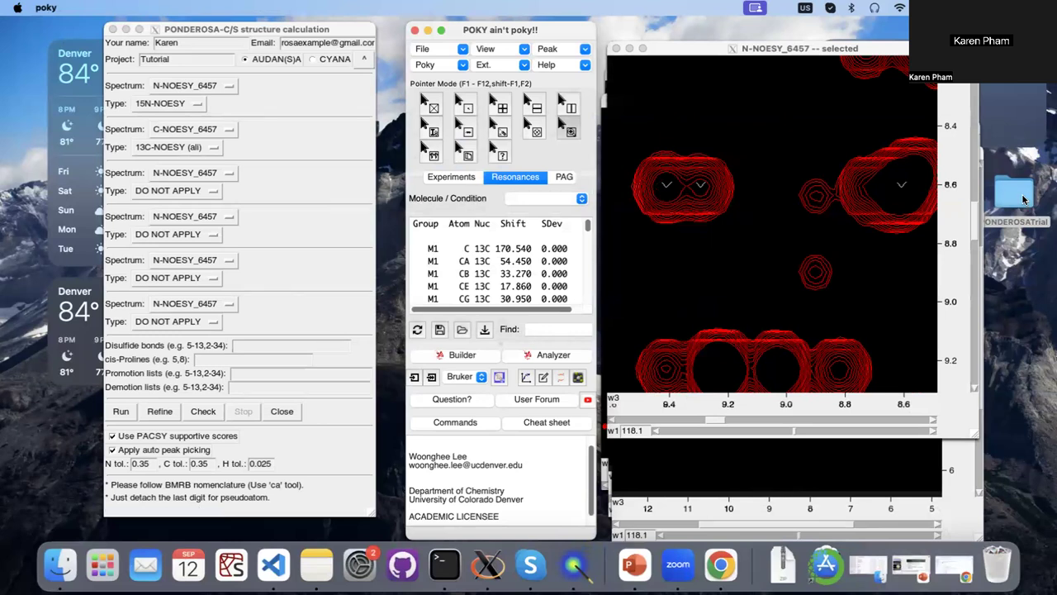
Open the BestEvaluated folder inside the 240910_123306_063 results folder of the desktop's PONDEROSATrial folder.
{"action": "double_click", "coordinate": [1024, 199]}
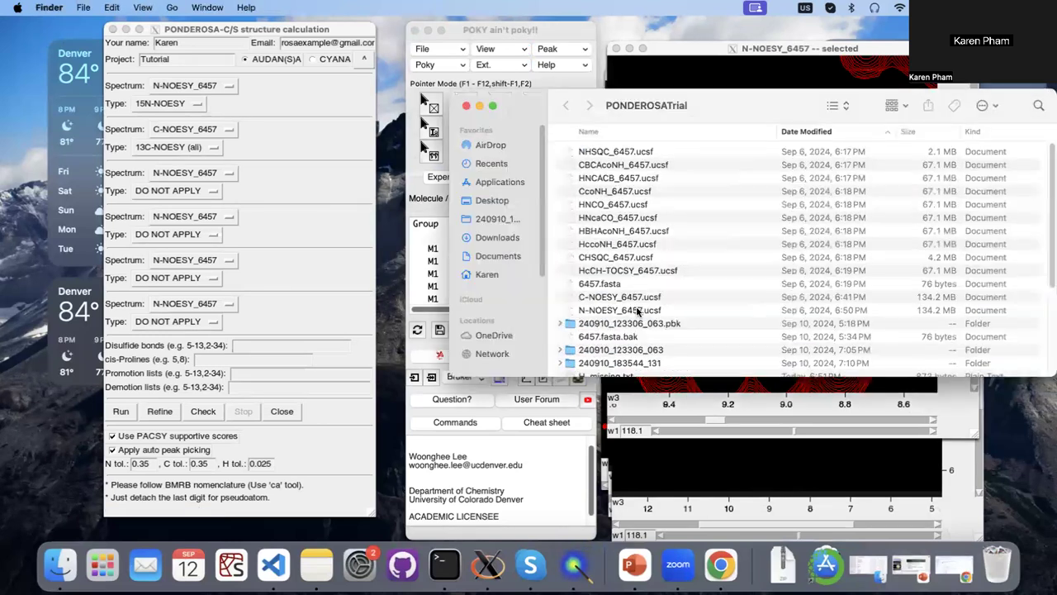
{"action": "scroll", "coordinate": [636, 316], "scroll_direction": "down", "scroll_amount": 1}
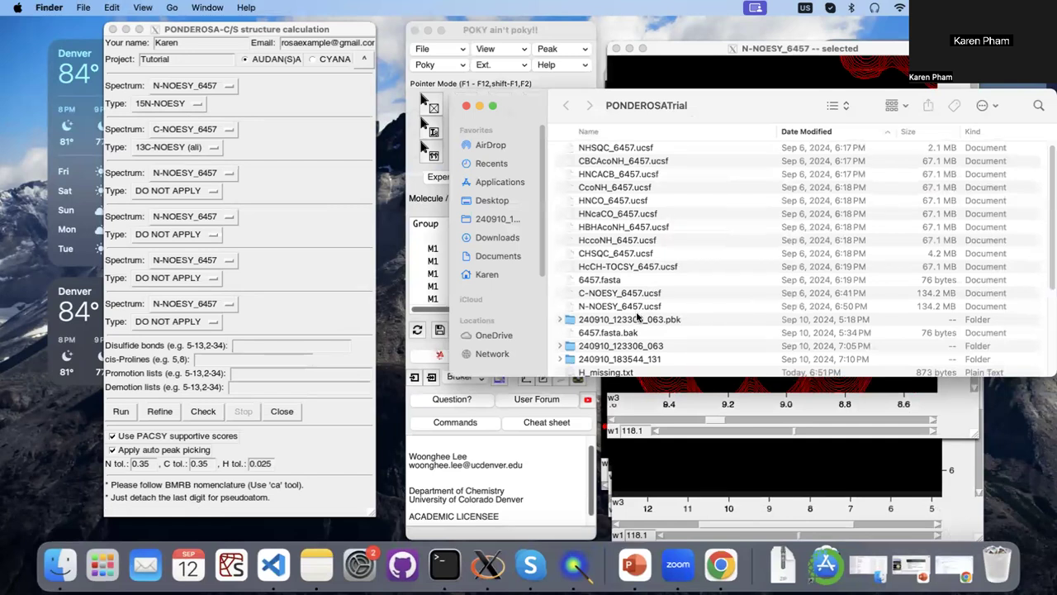
{"action": "scroll", "coordinate": [636, 317], "scroll_direction": "down", "scroll_amount": 1}
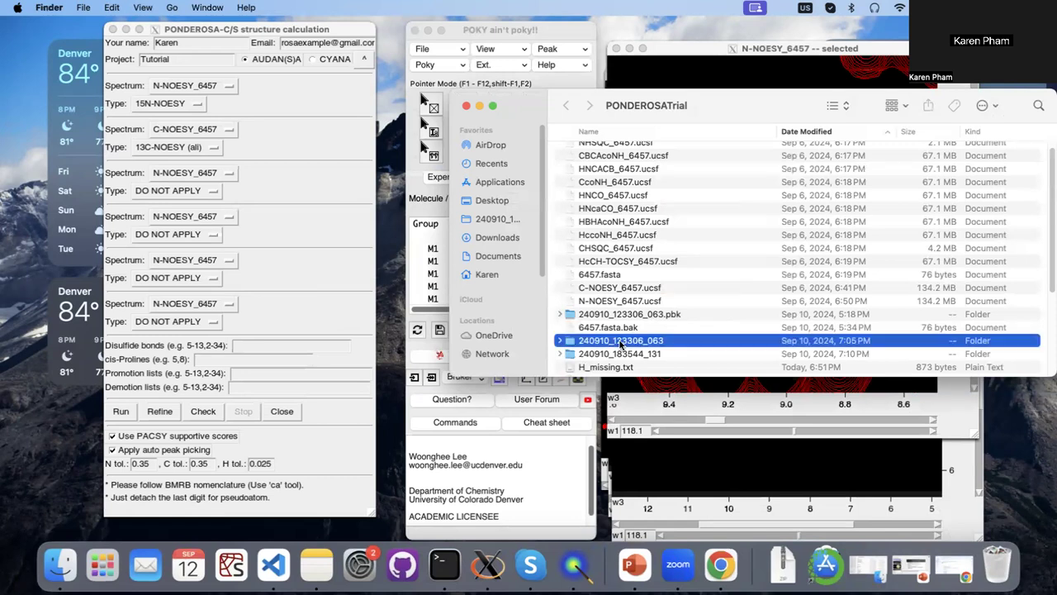
{"action": "double_click", "coordinate": [621, 344]}
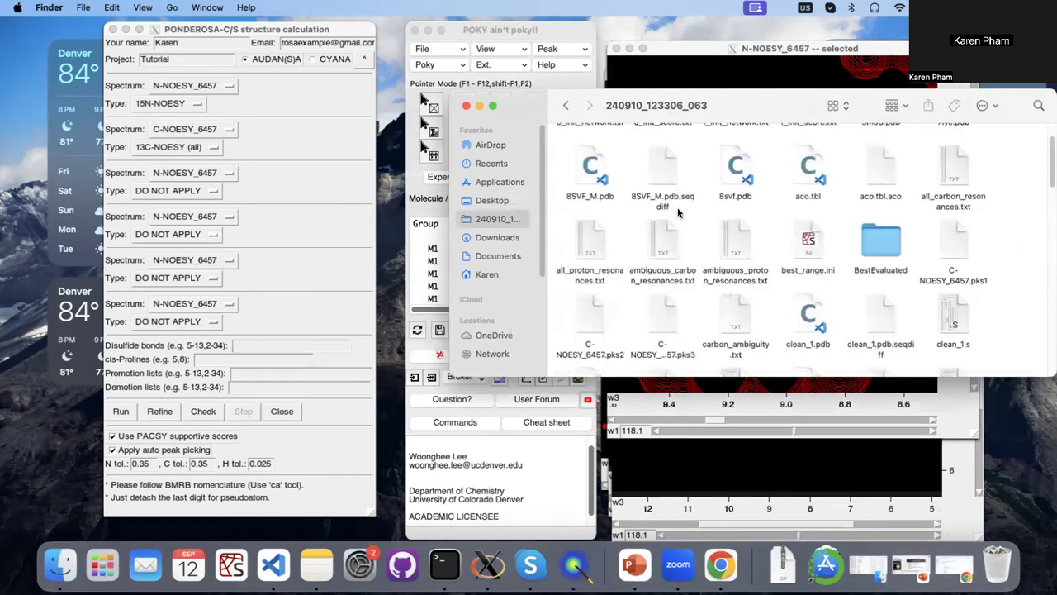
{"action": "scroll", "coordinate": [676, 207], "scroll_direction": "up", "scroll_amount": 1}
{"action": "scroll", "coordinate": [677, 213], "scroll_direction": "up", "scroll_amount": 3}
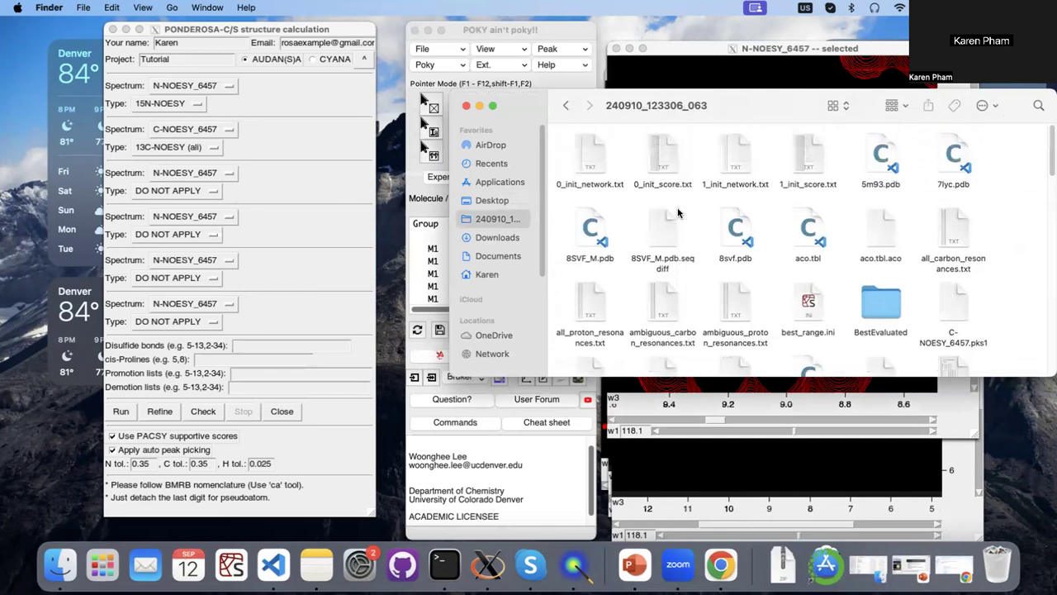
{"action": "double_click", "coordinate": [881, 304]}
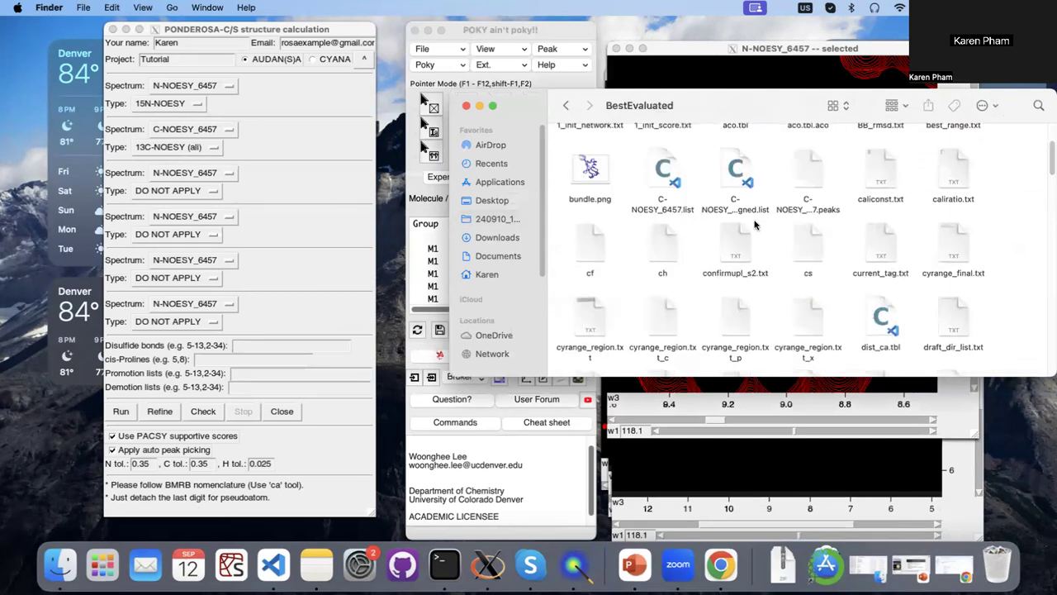
Examine the result files in the BestEvaluated folder, and minimize the Finder window.
{"action": "scroll", "coordinate": [754, 225], "scroll_direction": "up", "scroll_amount": 4}
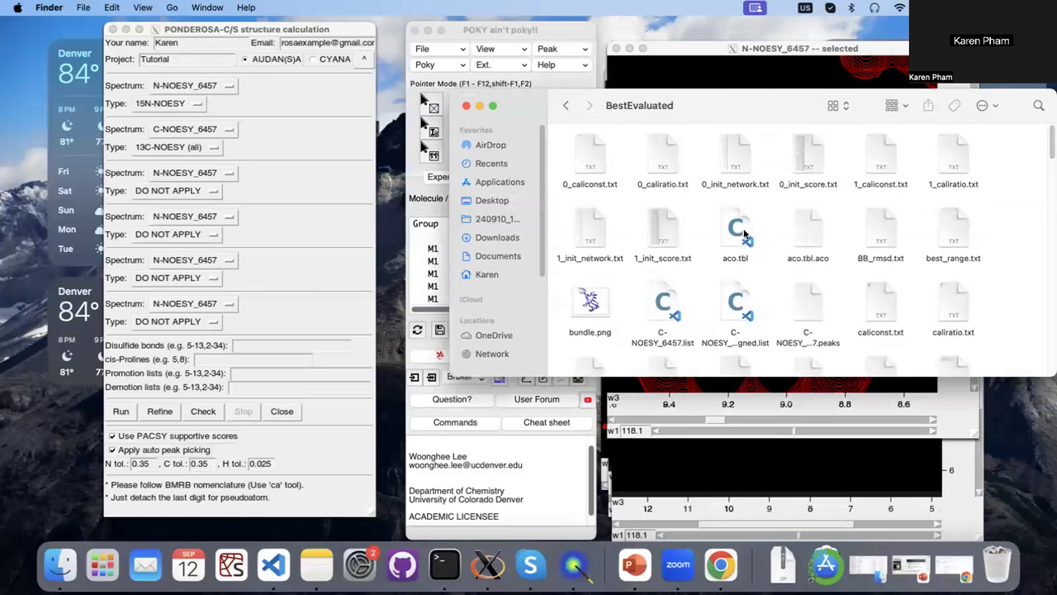
{"action": "scroll", "coordinate": [741, 237], "scroll_direction": "down", "scroll_amount": 2}
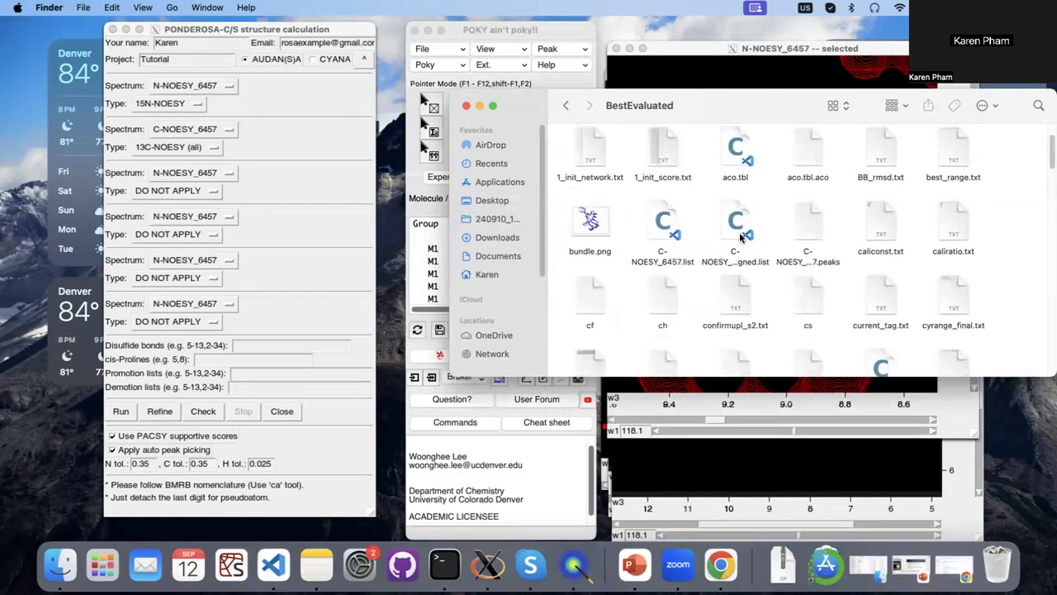
{"action": "scroll", "coordinate": [740, 237], "scroll_direction": "down", "scroll_amount": 1}
{"action": "scroll", "coordinate": [741, 237], "scroll_direction": "down", "scroll_amount": 6}
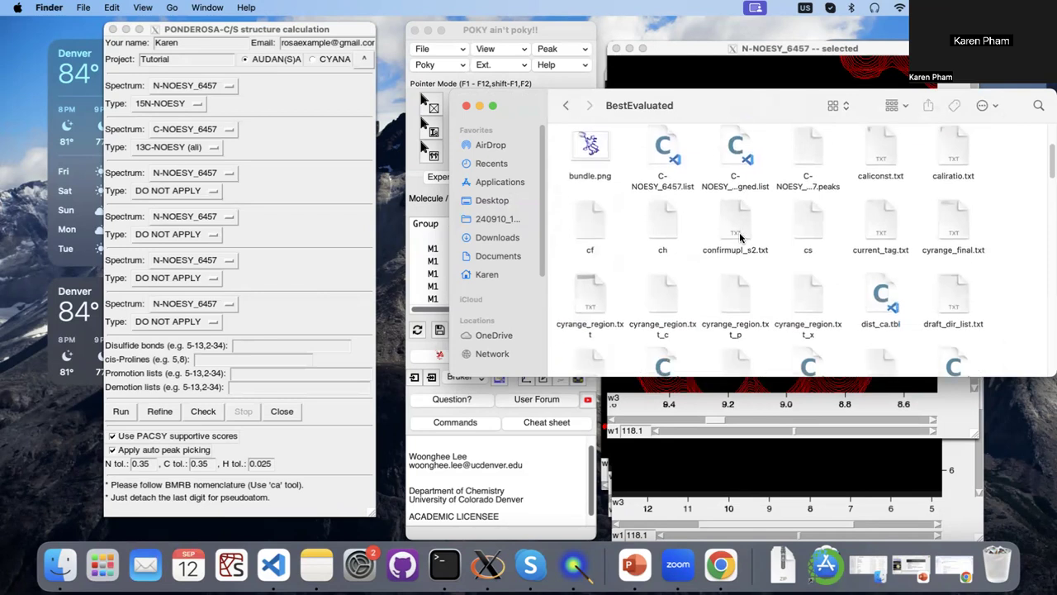
{"action": "scroll", "coordinate": [740, 237], "scroll_direction": "down", "scroll_amount": 1}
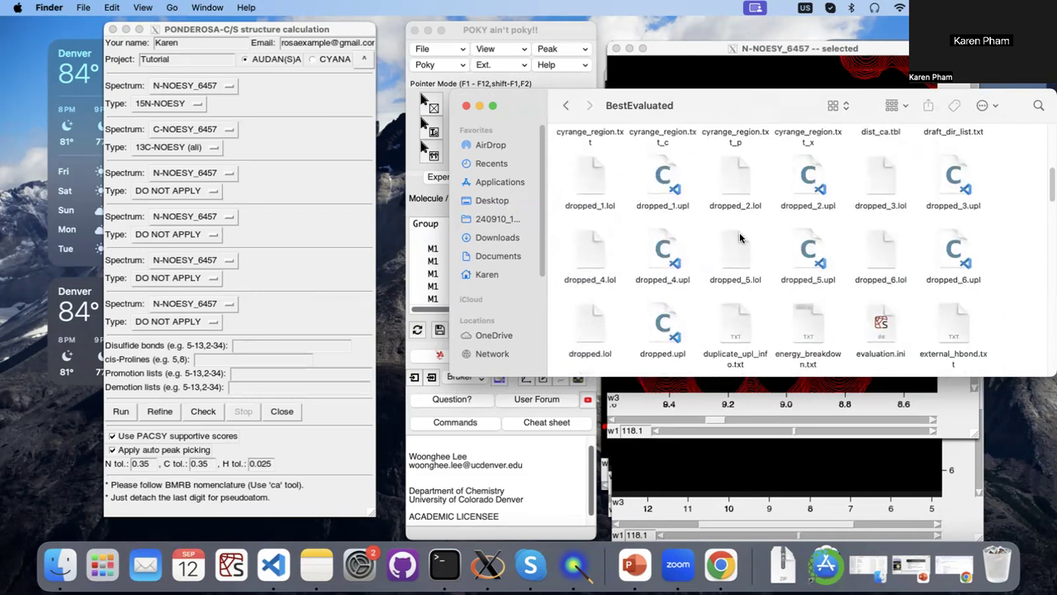
{"action": "scroll", "coordinate": [741, 237], "scroll_direction": "down", "scroll_amount": 6}
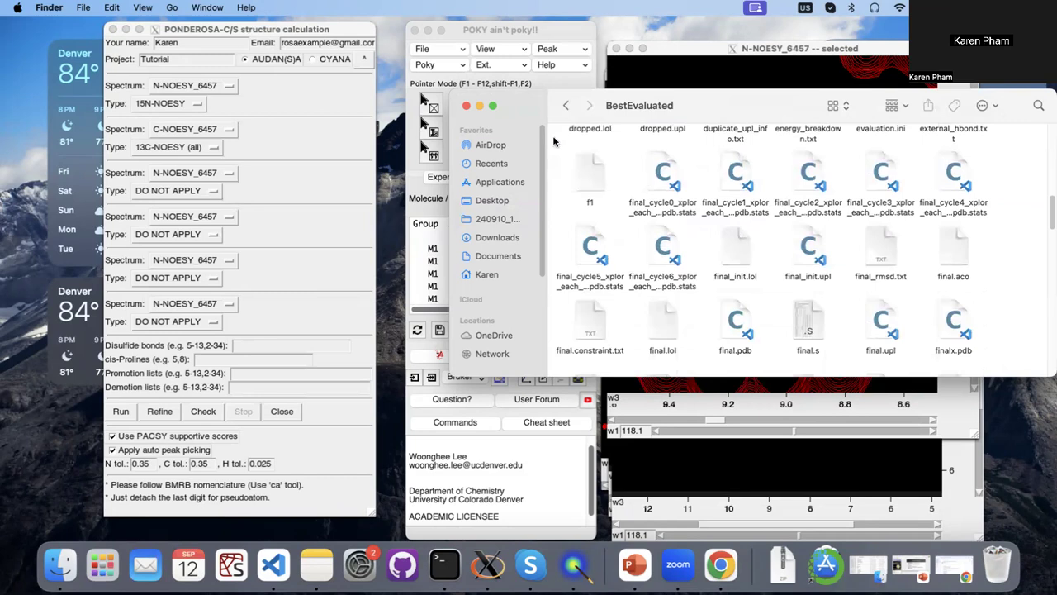
{"action": "left_click", "coordinate": [478, 107]}
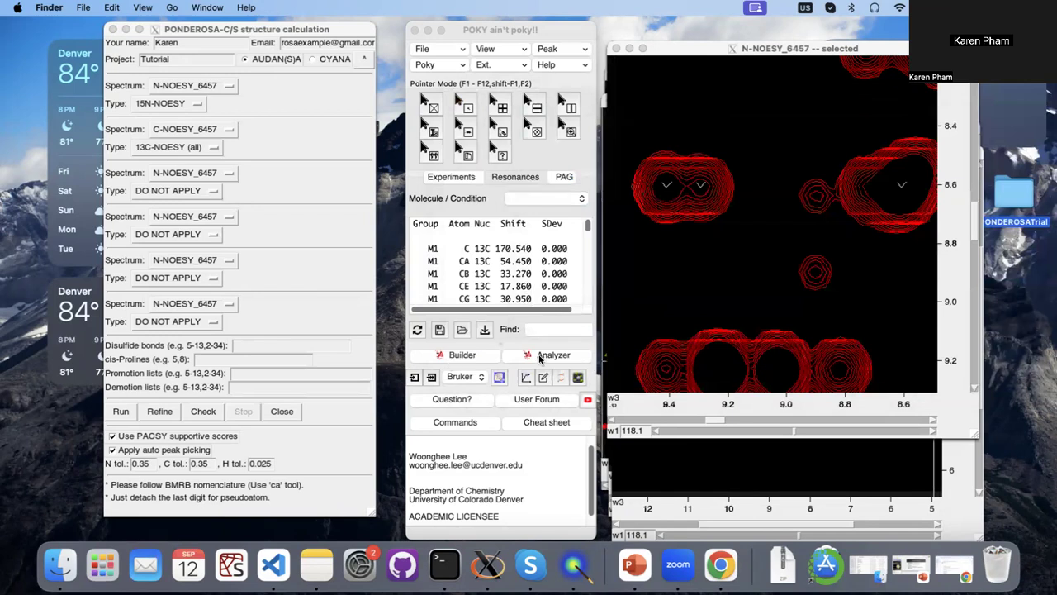
Launch Poky Analyzer and set its working directory to the 240910_123306_063 folder in PONDEROSATrial on the desktop.
{"action": "left_click", "coordinate": [540, 357]}
{"action": "left_click", "coordinate": [539, 357]}
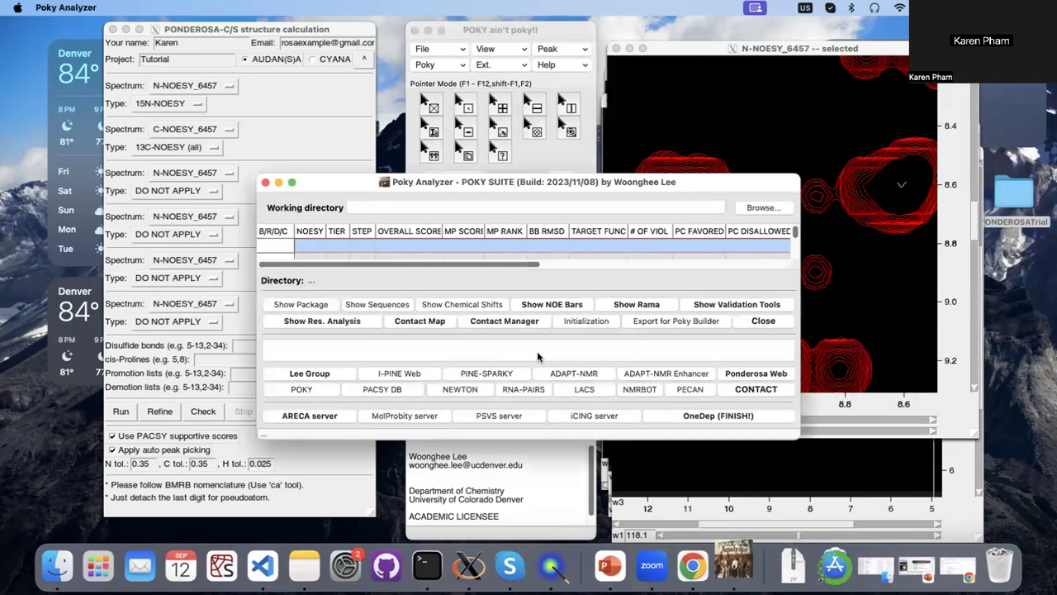
{"action": "left_click", "coordinate": [755, 210]}
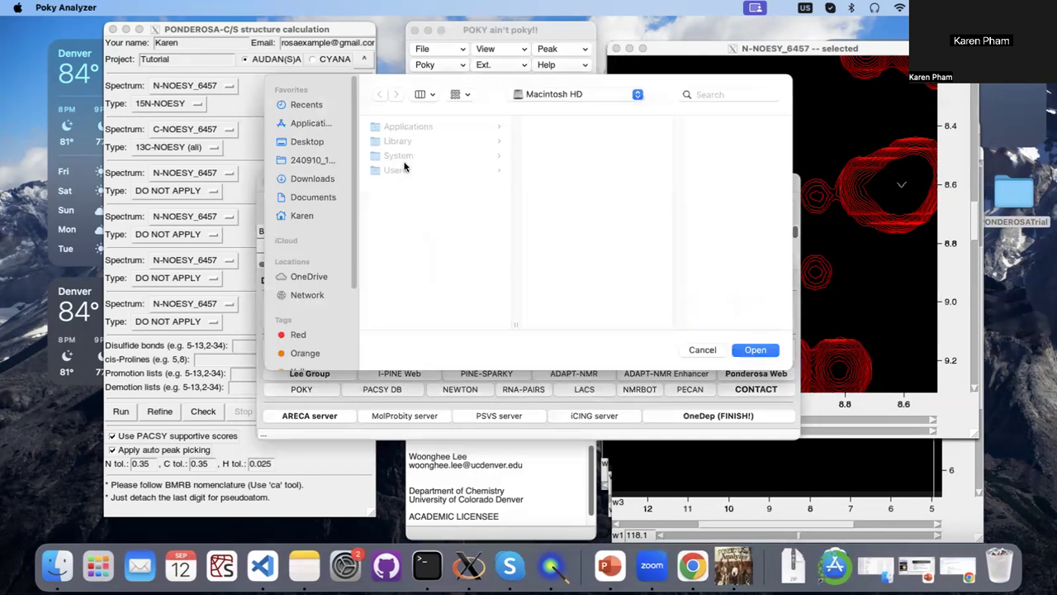
{"action": "left_click", "coordinate": [318, 143]}
{"action": "left_click", "coordinate": [440, 128]}
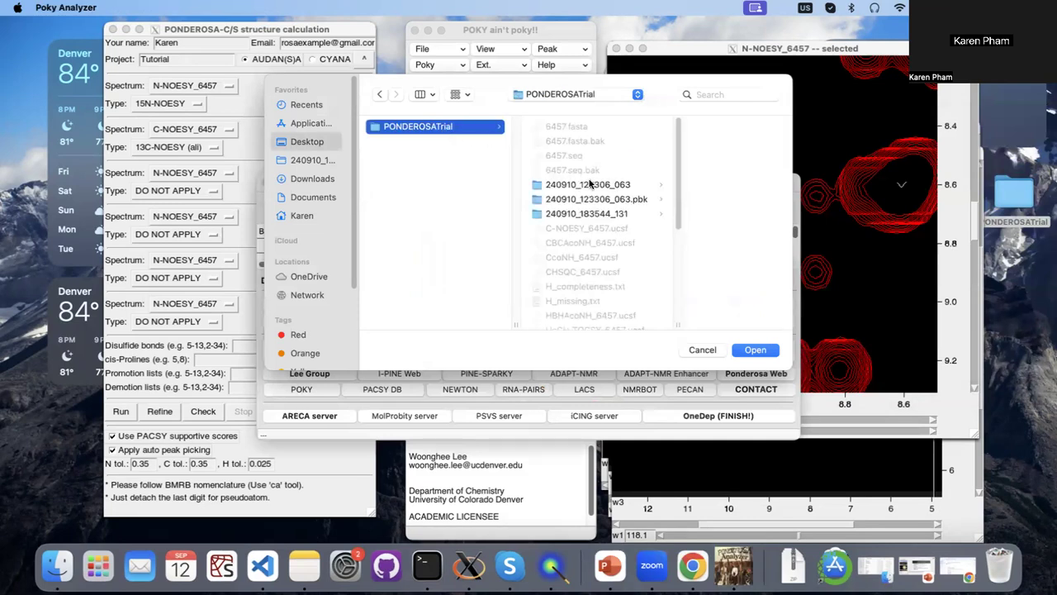
{"action": "left_click", "coordinate": [596, 187]}
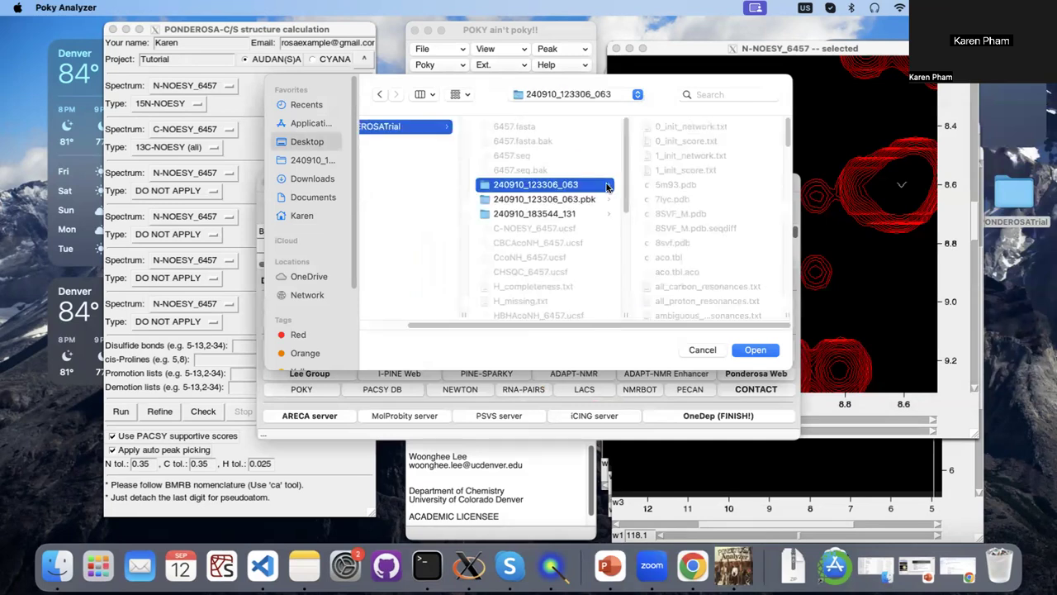
{"action": "left_click", "coordinate": [755, 350]}
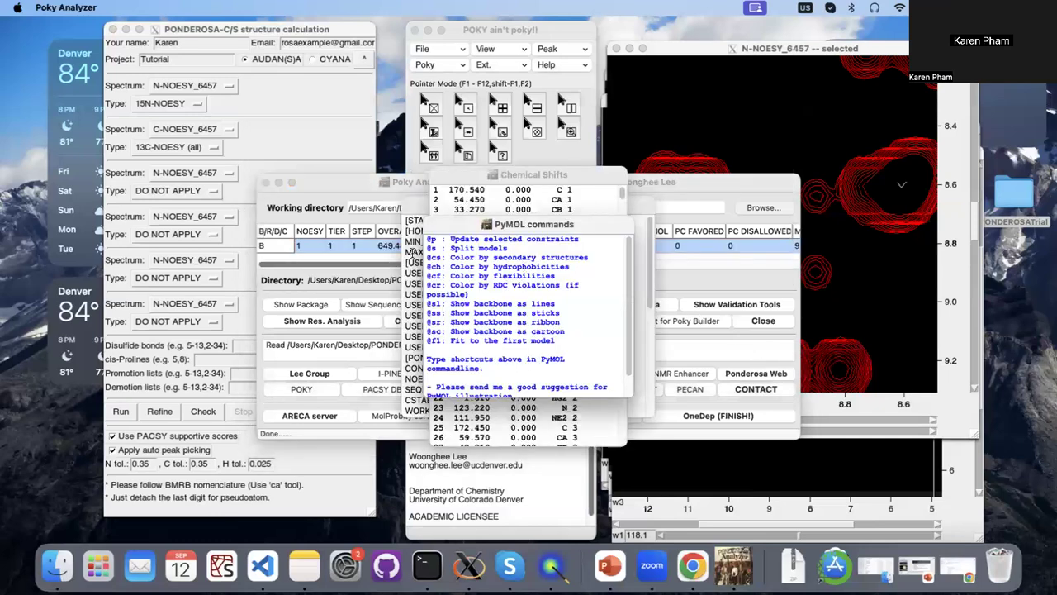
Move the PyMOL commands, Chemical Shifts, Sequences and Package Contents windows clear of the Analyzer, and bring the Analyzer forward.
{"action": "left_click_drag", "start_coordinate": [475, 227], "coordinate": [773, 69]}
{"action": "left_click_drag", "start_coordinate": [581, 168], "coordinate": [879, 80]}
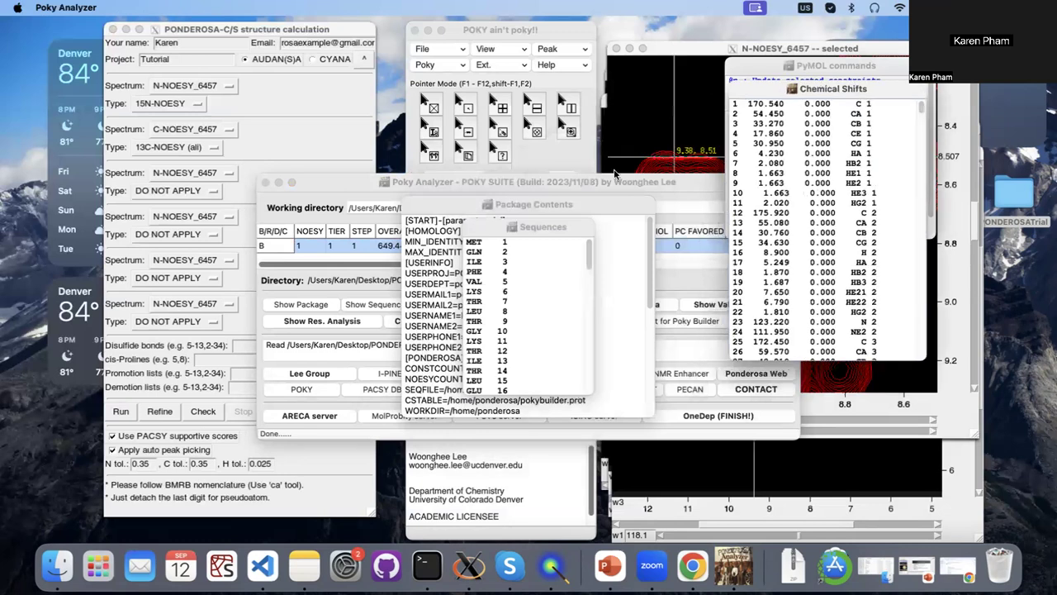
{"action": "left_click_drag", "start_coordinate": [528, 230], "coordinate": [829, 110]}
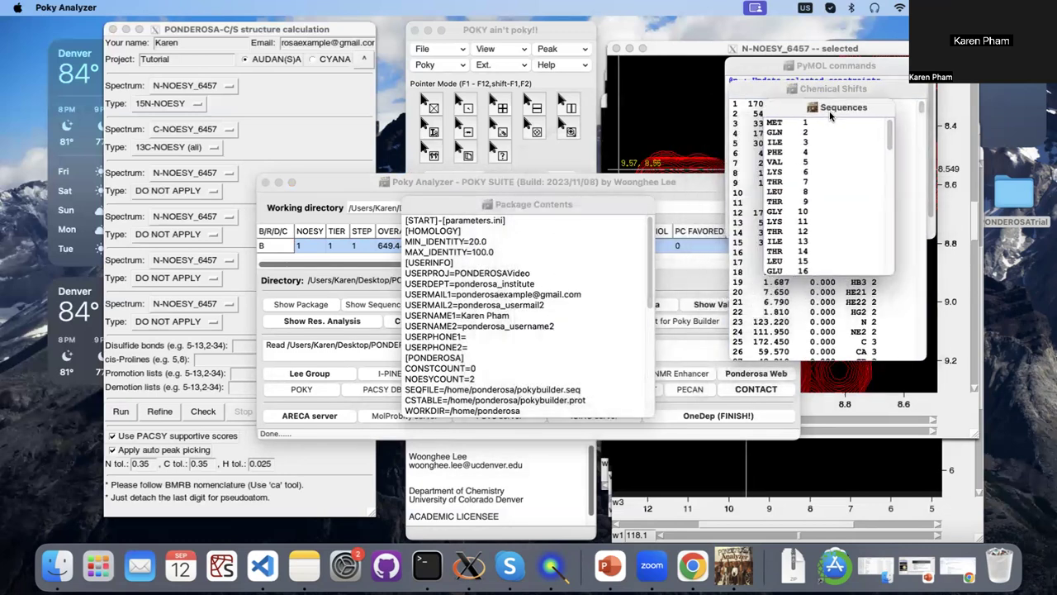
{"action": "left_click_drag", "start_coordinate": [538, 206], "coordinate": [875, 162]}
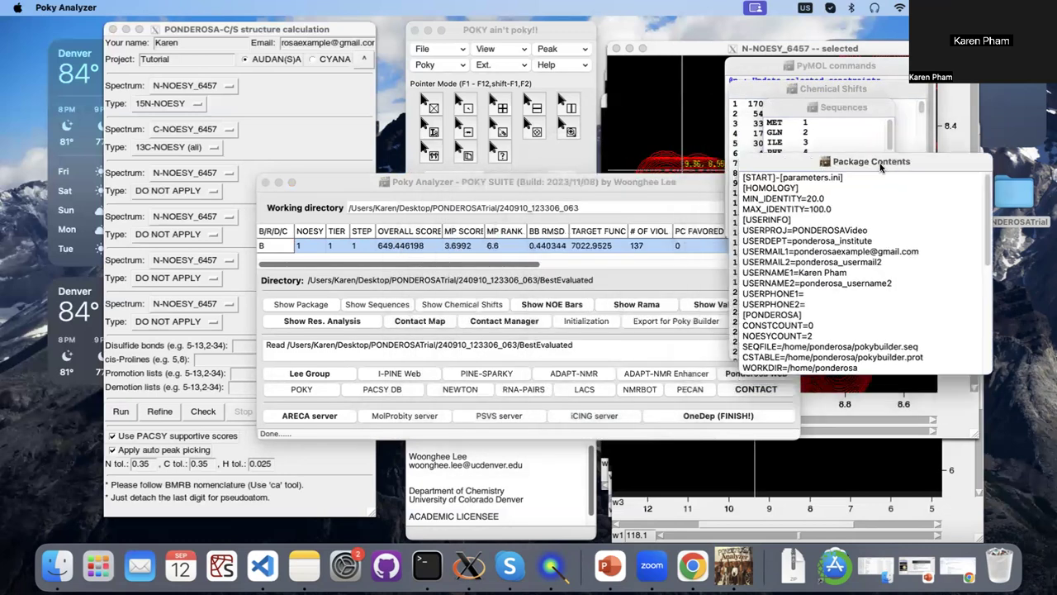
{"action": "left_click", "coordinate": [666, 184]}
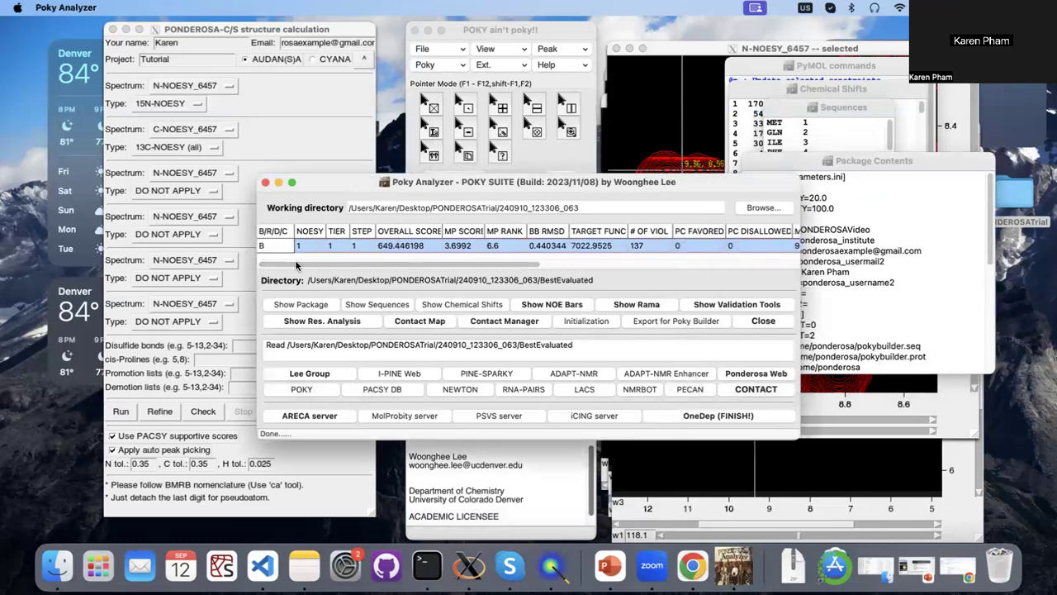
View the structure's NOE bar chart and Ramachandran plot, closing each after inspection.
{"action": "left_click", "coordinate": [530, 306]}
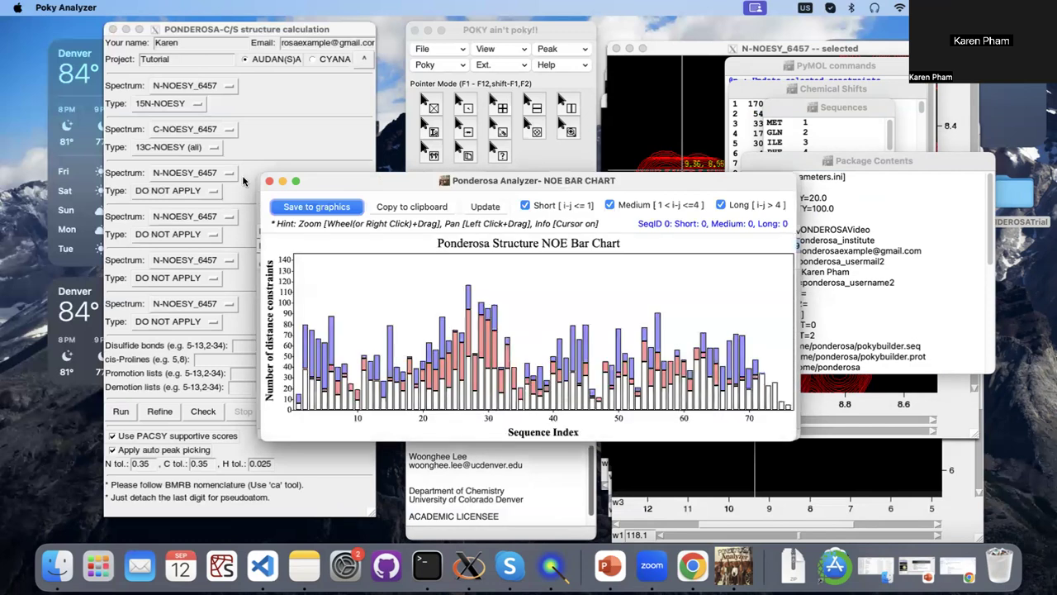
{"action": "left_click", "coordinate": [269, 181]}
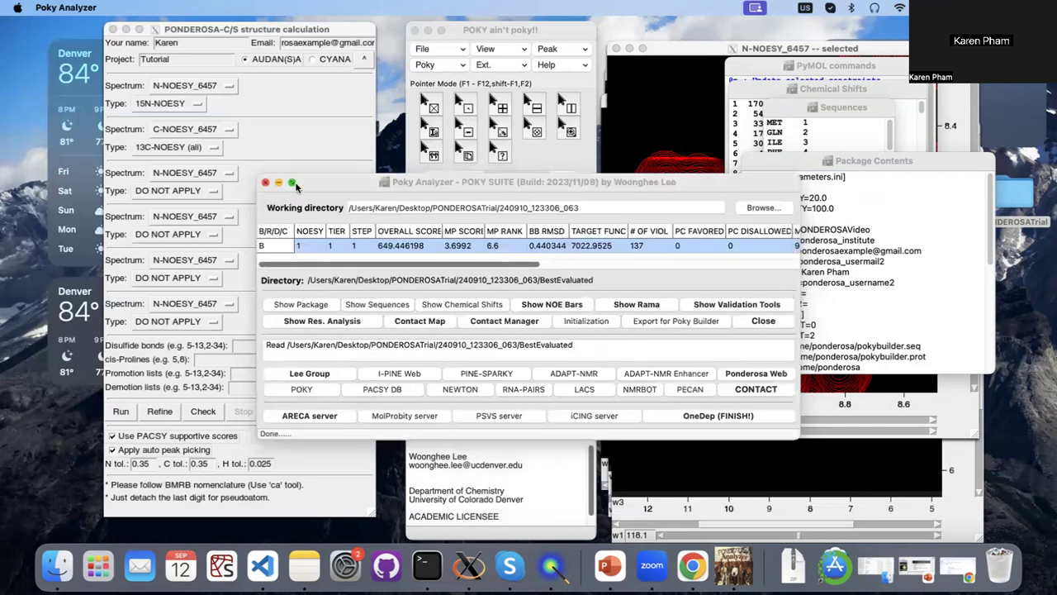
{"action": "left_click", "coordinate": [626, 306]}
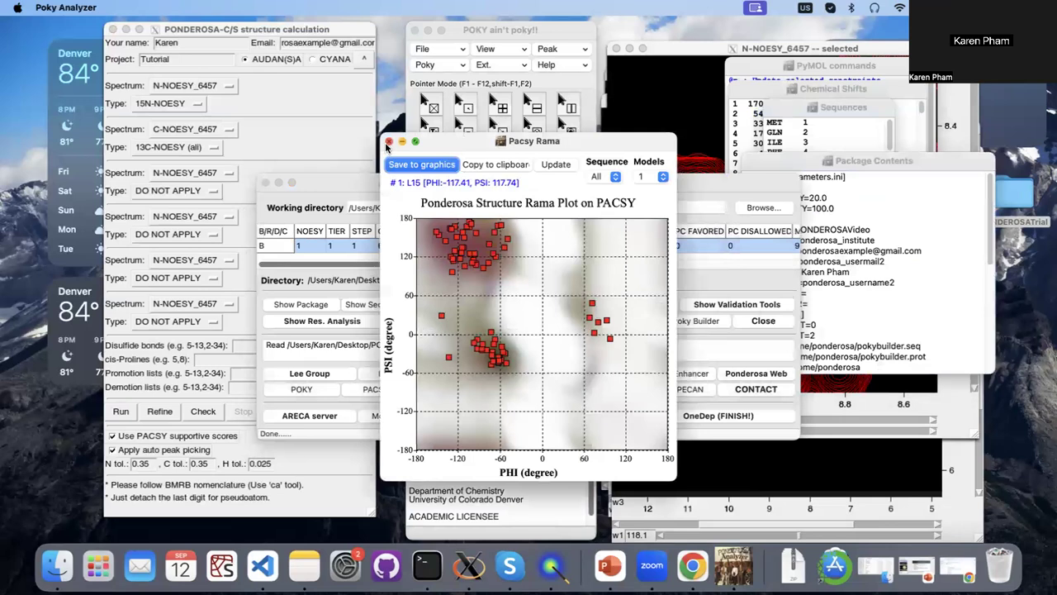
{"action": "left_click", "coordinate": [388, 143]}
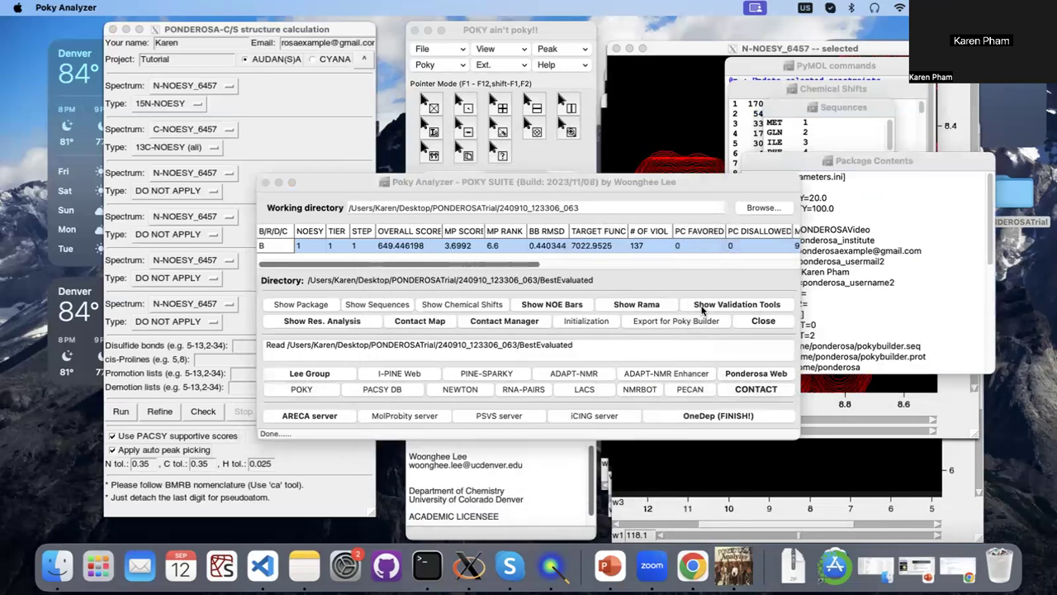
Show the constraint validation tools, and close the Angle Constraint Validator, confirming the closure.
{"action": "left_click", "coordinate": [702, 310]}
{"action": "left_click", "coordinate": [702, 307]}
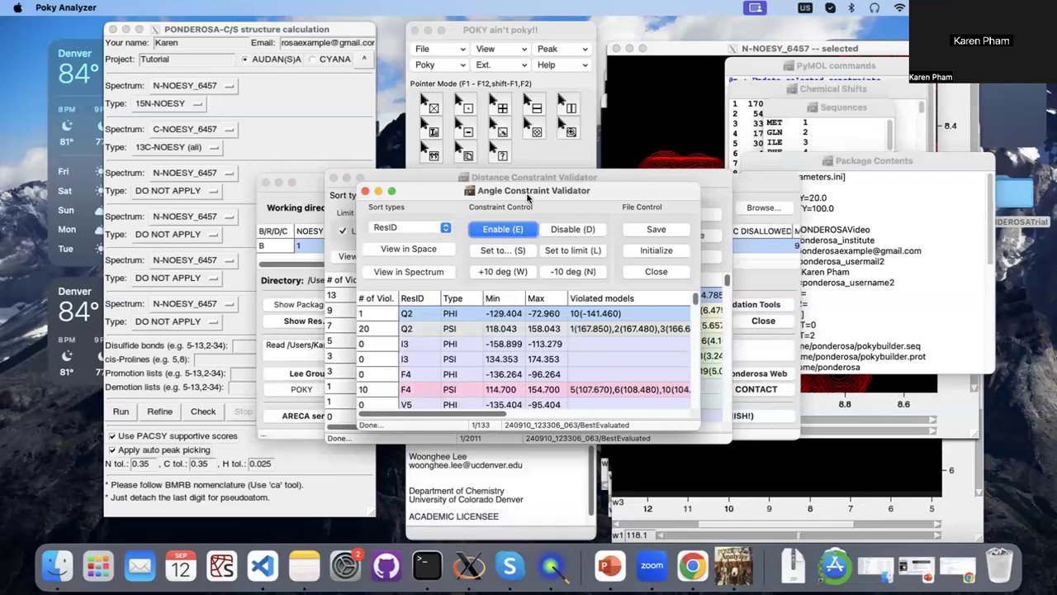
{"action": "left_click_drag", "start_coordinate": [520, 196], "coordinate": [465, 217]}
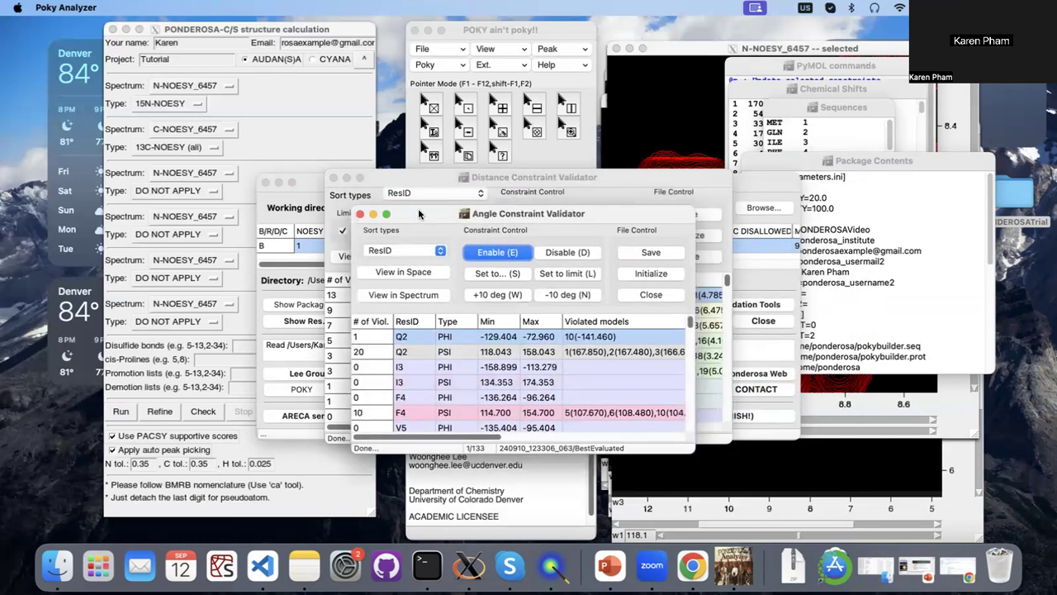
{"action": "left_click", "coordinate": [359, 217]}
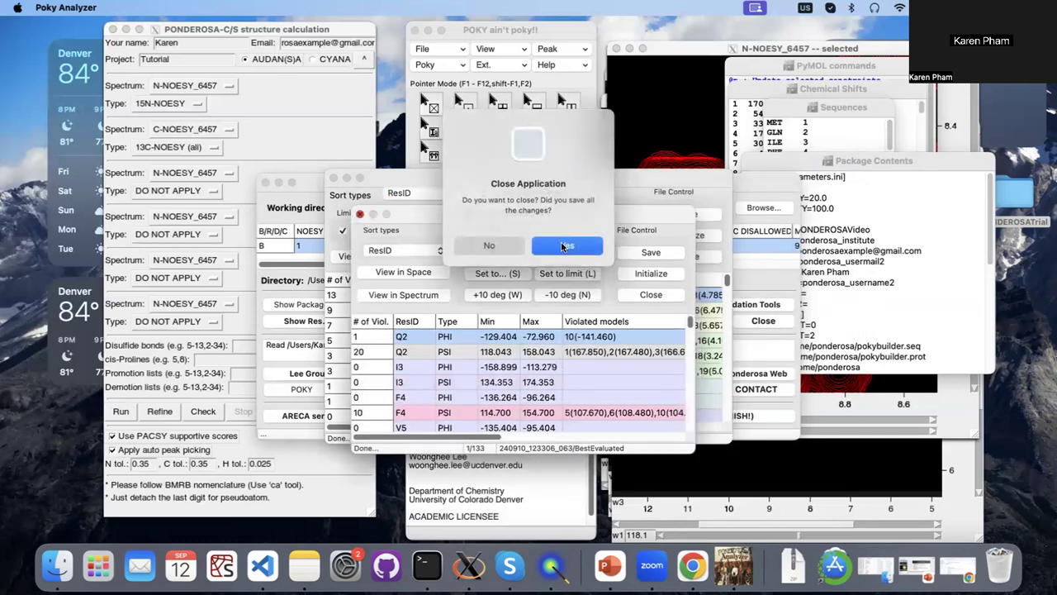
{"action": "left_click", "coordinate": [563, 248]}
Sort the list in the Distance Constraint Validator by number of violations and look over the most violated constraints.
{"action": "left_click", "coordinate": [450, 195]}
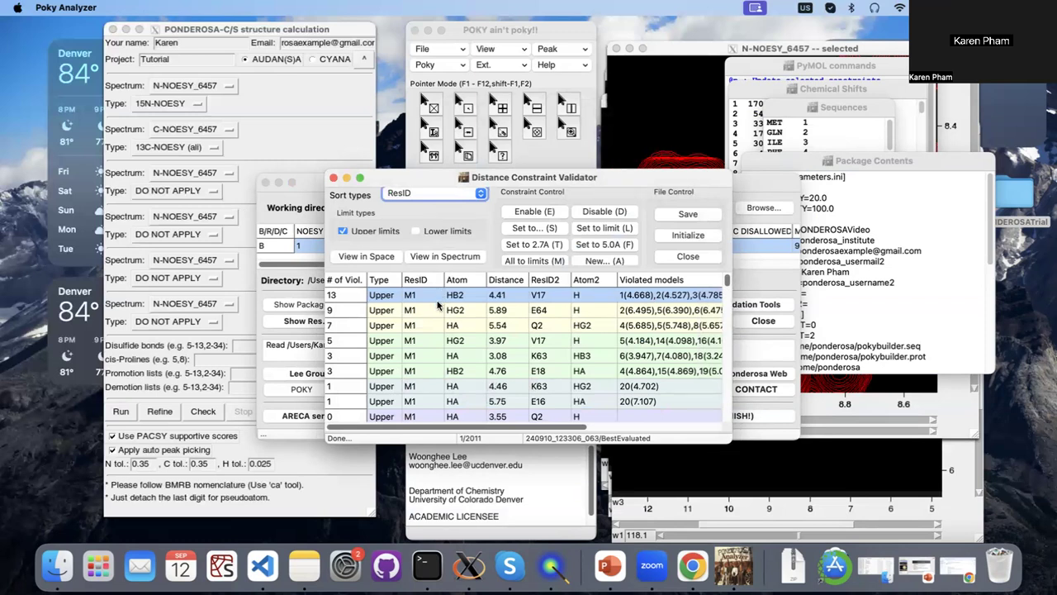
{"action": "left_click", "coordinate": [424, 198]}
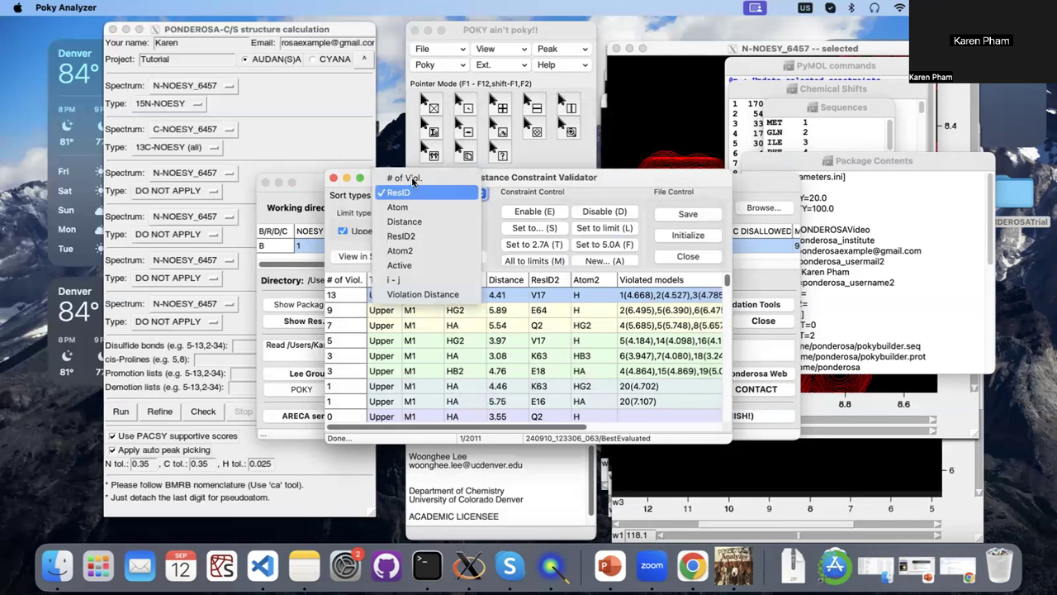
{"action": "left_click", "coordinate": [410, 180]}
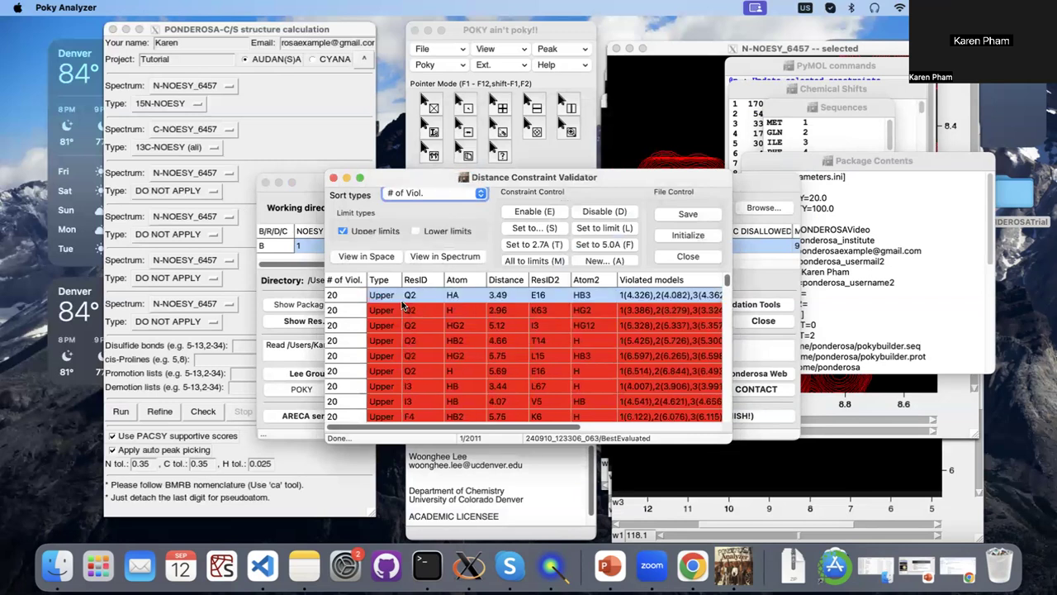
{"action": "scroll", "coordinate": [404, 306], "scroll_direction": "down", "scroll_amount": 1}
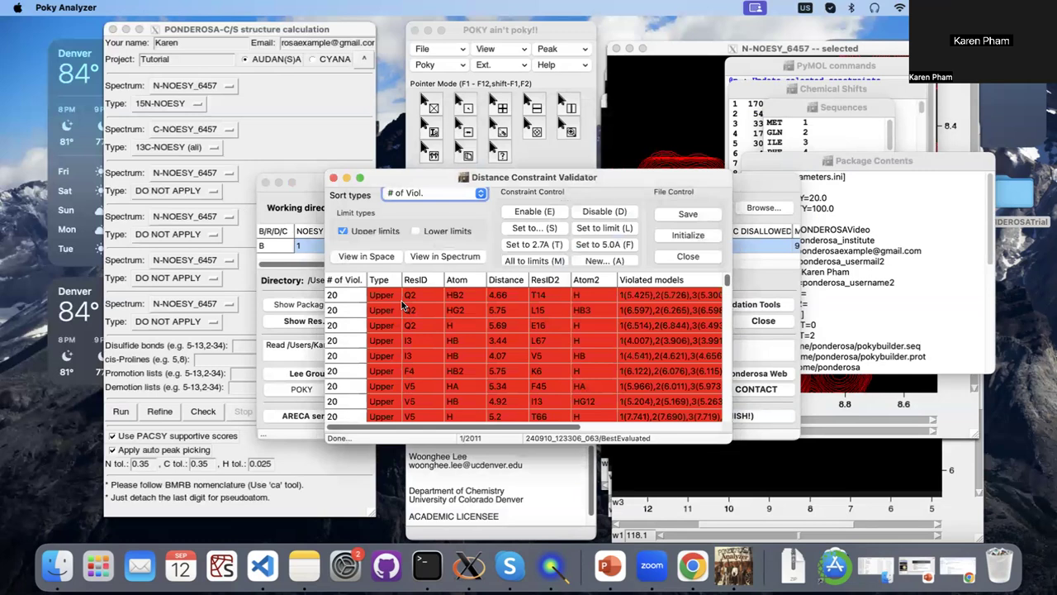
{"action": "scroll", "coordinate": [403, 305], "scroll_direction": "up", "scroll_amount": 1}
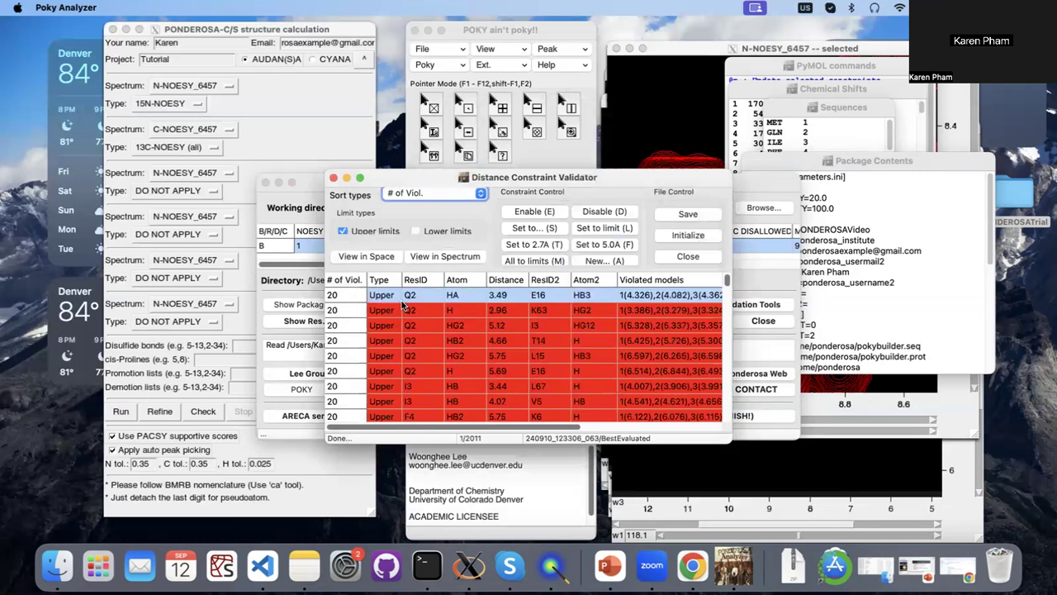
Try disabling and re-enabling the upper-limit constraints Q2 HA–E16 HB3 and Q2 H–K63 HG2.
{"action": "left_click", "coordinate": [529, 213]}
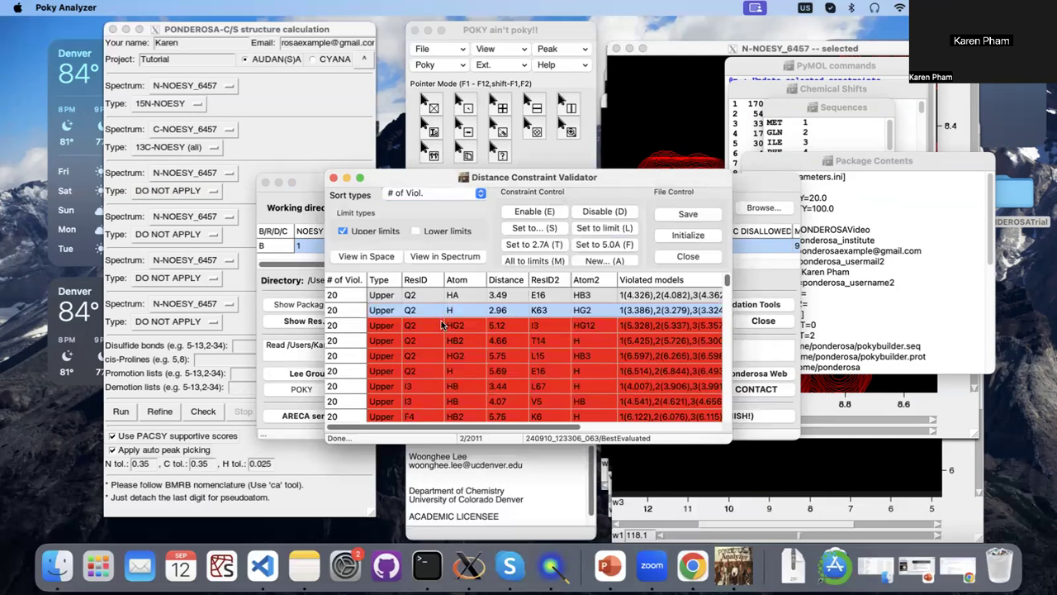
{"action": "left_click", "coordinate": [398, 296]}
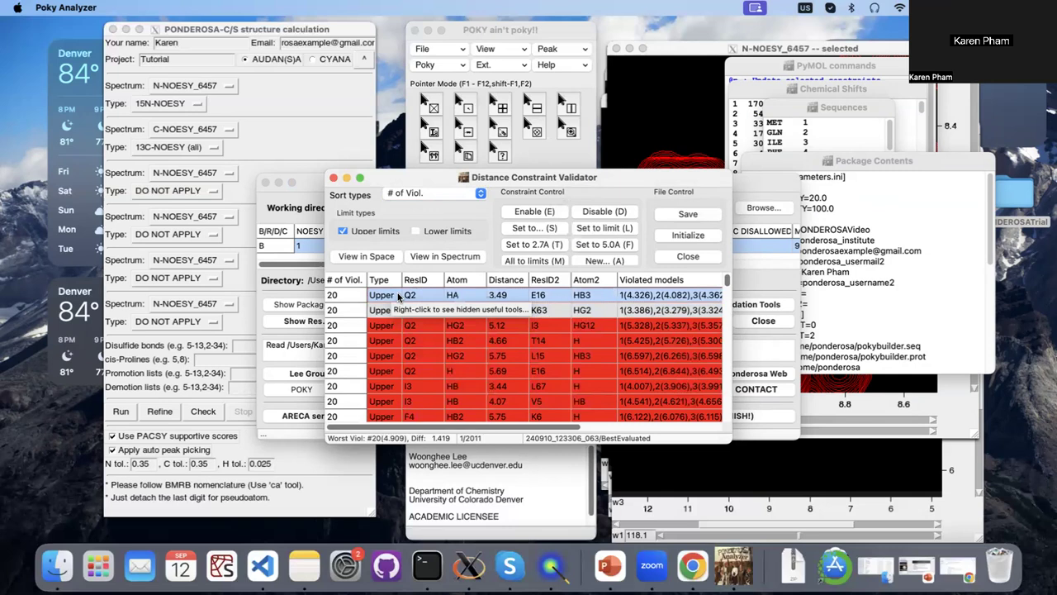
{"action": "left_click", "coordinate": [592, 213]}
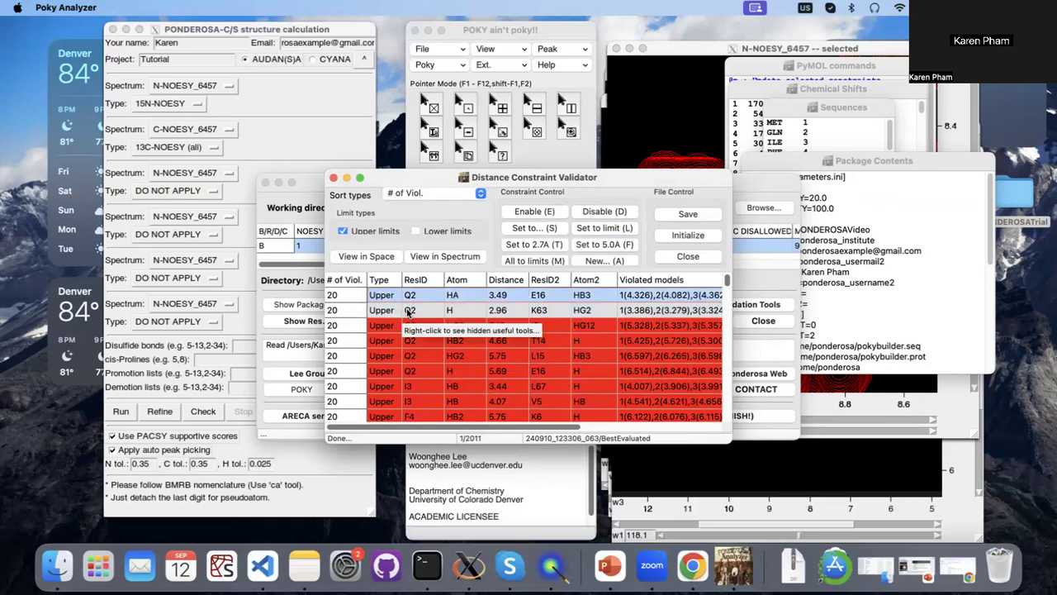
{"action": "left_click", "coordinate": [407, 312]}
{"action": "left_click", "coordinate": [615, 213]}
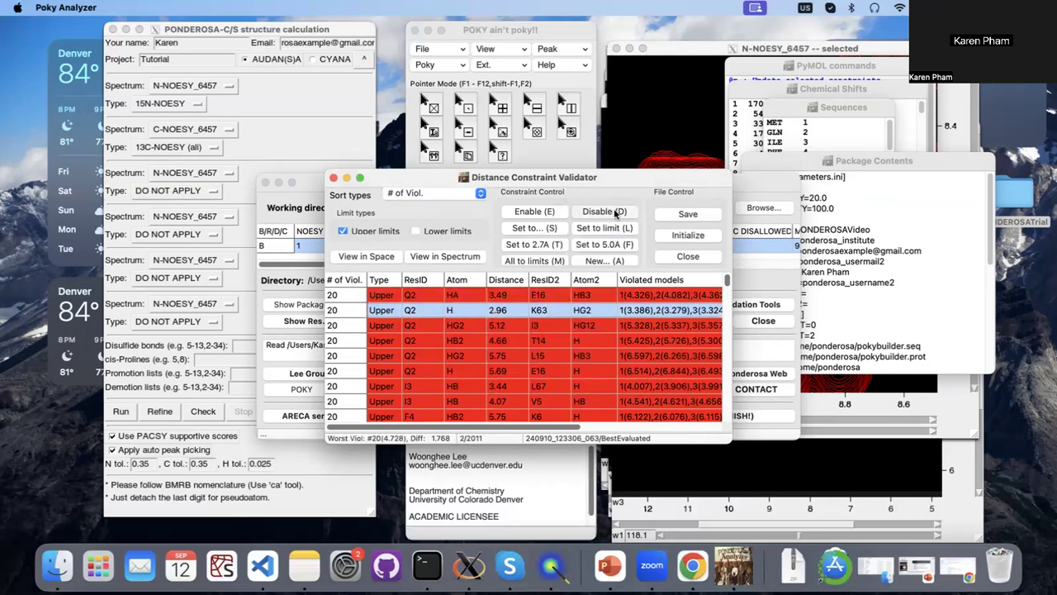
Look through the remaining violated distance constraints and select the one between Q2 HG2 and I3 HG12.
{"action": "left_click", "coordinate": [464, 331]}
{"action": "scroll", "coordinate": [454, 339], "scroll_direction": "down", "scroll_amount": 3}
{"action": "scroll", "coordinate": [454, 339], "scroll_direction": "down", "scroll_amount": 5}
{"action": "scroll", "coordinate": [454, 340], "scroll_direction": "down", "scroll_amount": 10}
{"action": "scroll", "coordinate": [454, 339], "scroll_direction": "up", "scroll_amount": 12}
{"action": "scroll", "coordinate": [461, 330], "scroll_direction": "up", "scroll_amount": 2}
{"action": "left_click", "coordinate": [461, 325]}
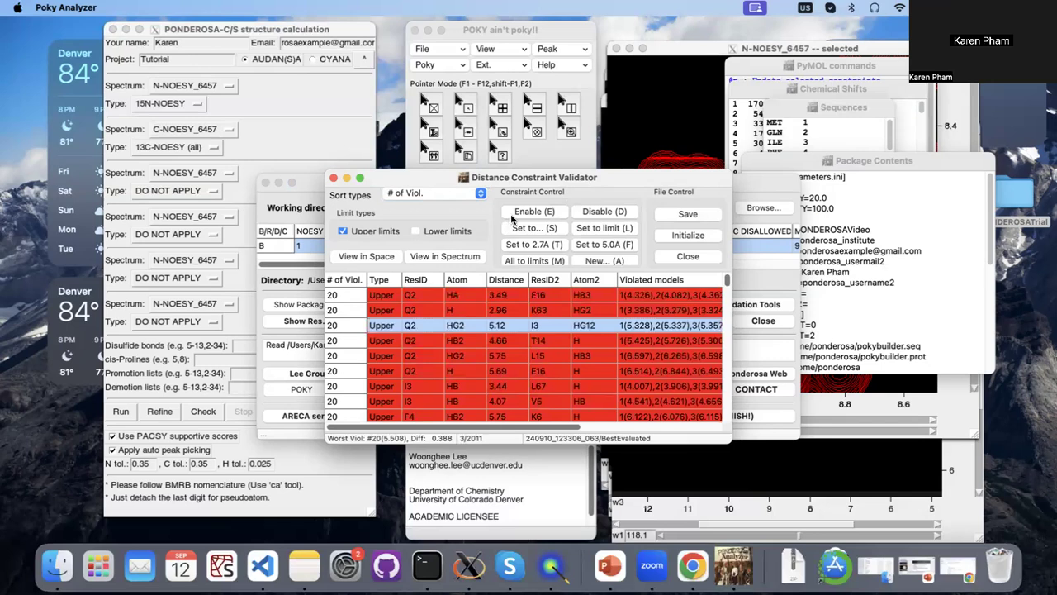
Save the current UPL/LOL constraints and close the Distance Constraint Validator, confirming both.
{"action": "left_click", "coordinate": [688, 214]}
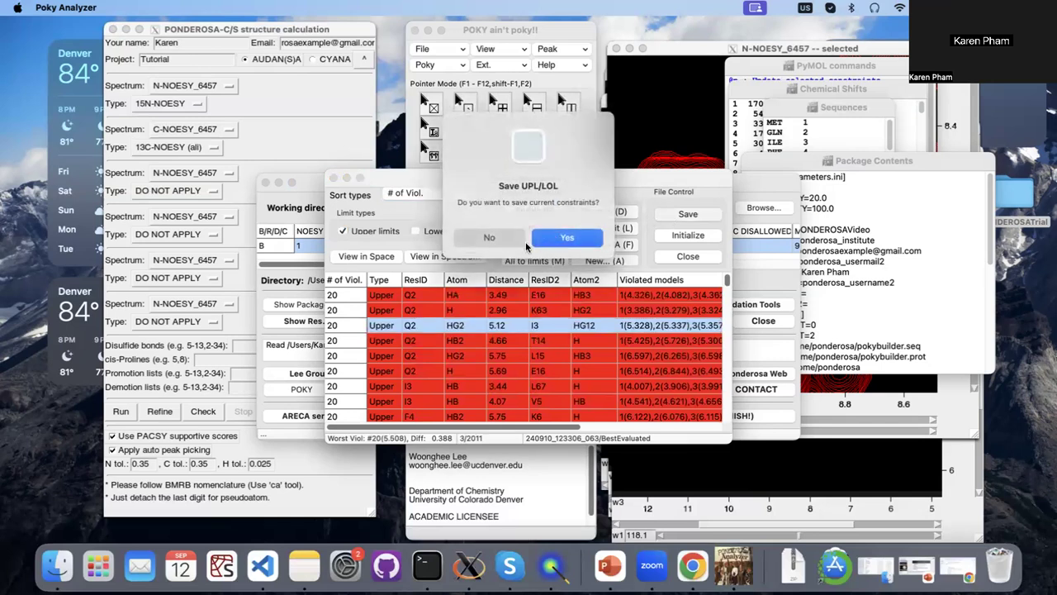
{"action": "left_click", "coordinate": [571, 234]}
{"action": "left_click", "coordinate": [692, 257]}
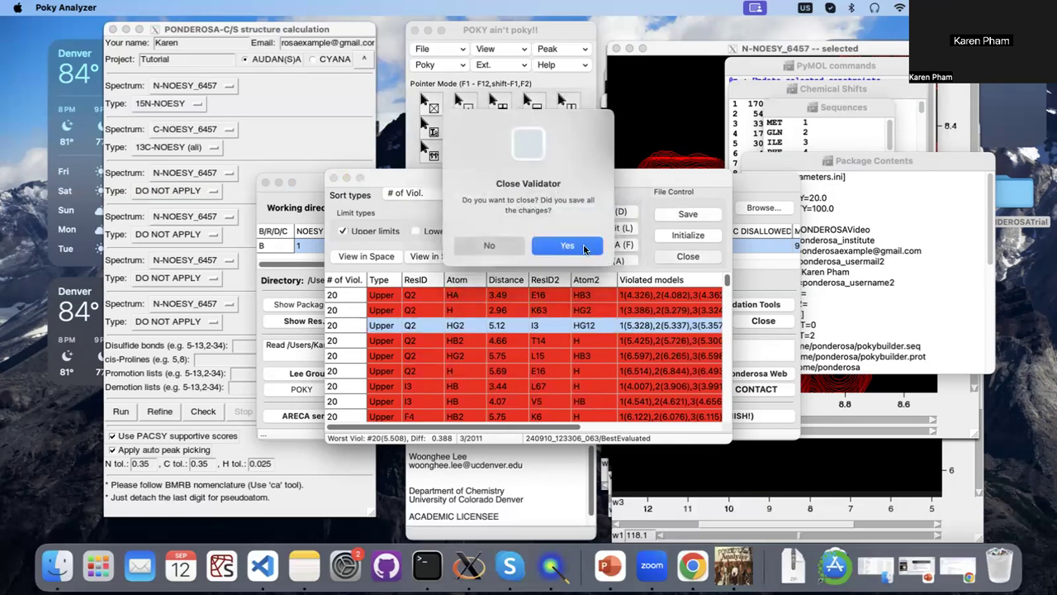
{"action": "left_click", "coordinate": [578, 244]}
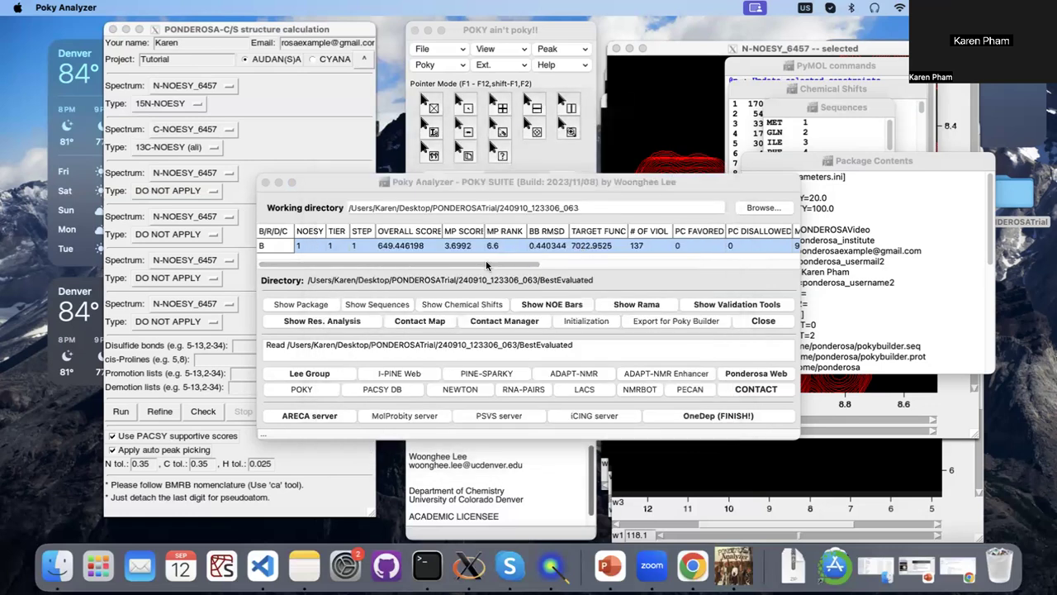
Export the best evaluated result for Poky Builder into the PONDEROSATrial folder.
{"action": "left_click", "coordinate": [649, 320]}
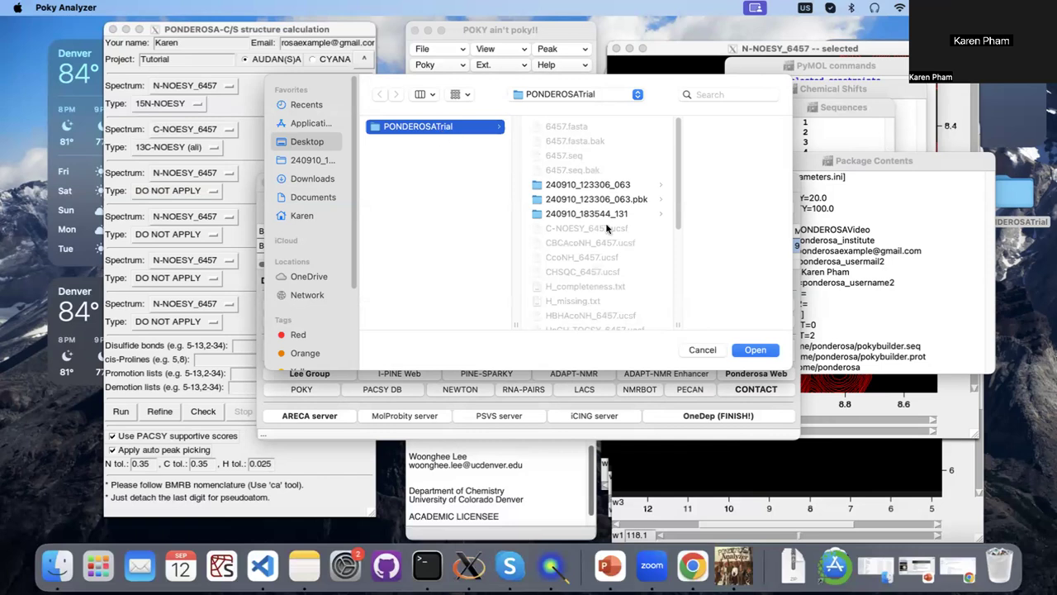
{"action": "left_click", "coordinate": [747, 351]}
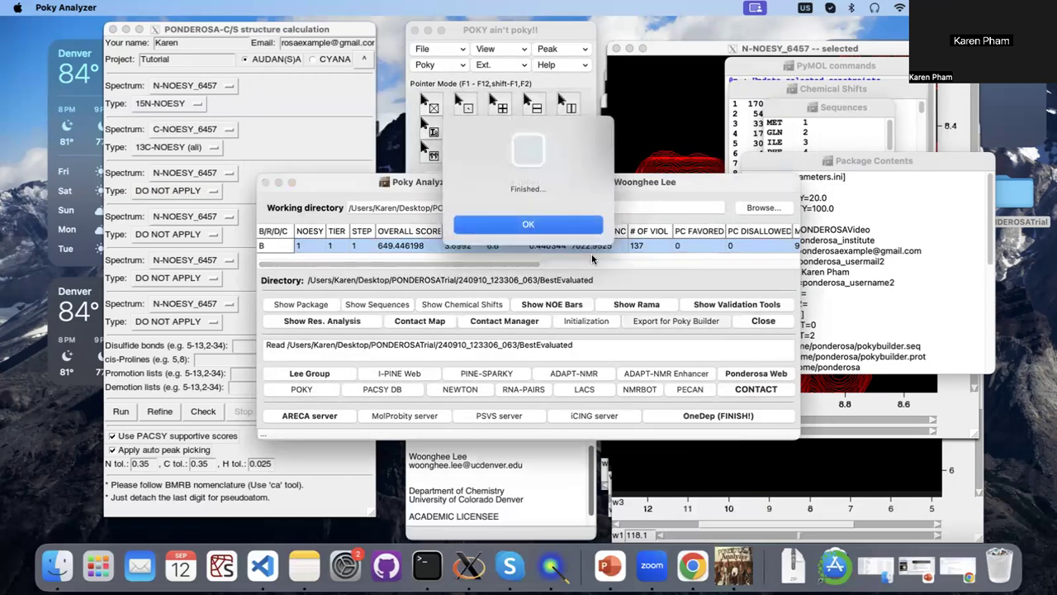
{"action": "left_click", "coordinate": [575, 232]}
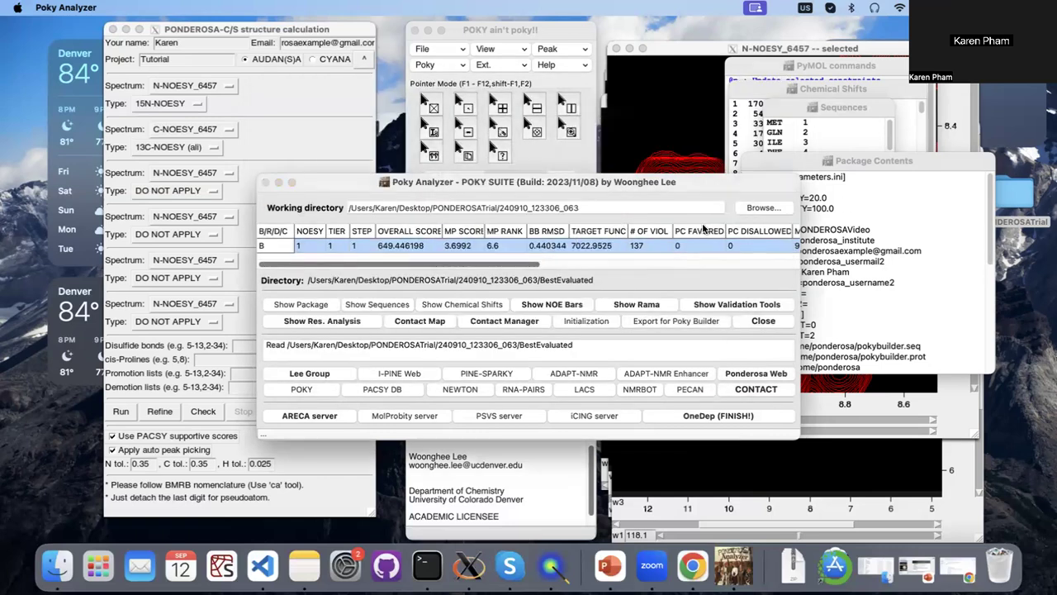
Examine the exported postprocessed .upl, .lol and .aco files in the PONDEROSATrial folder on the desktop, and close the folder window.
{"action": "left_click", "coordinate": [1038, 306]}
{"action": "double_click", "coordinate": [1003, 209]}
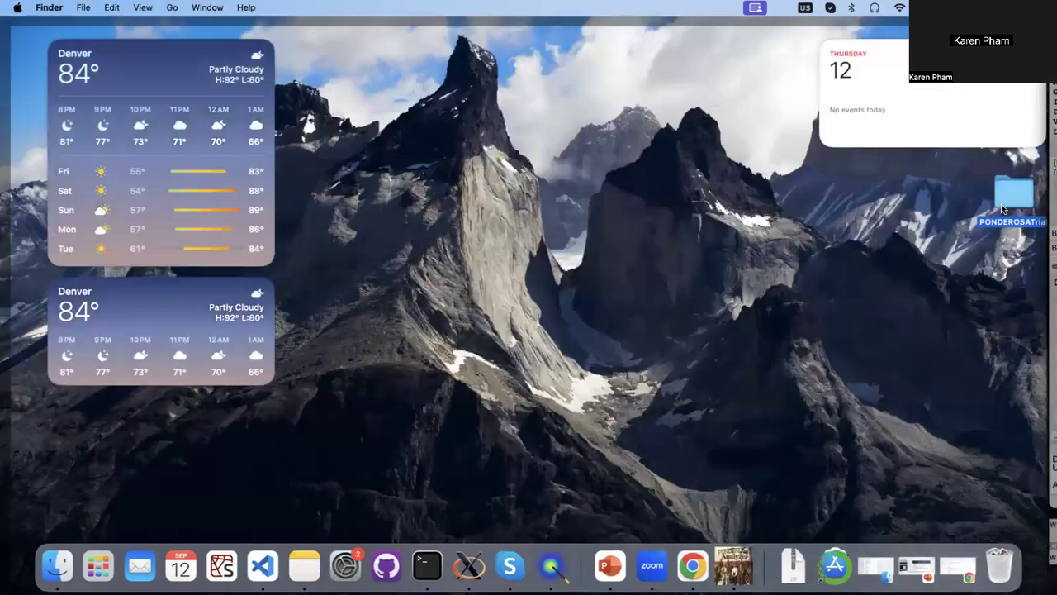
{"action": "scroll", "coordinate": [641, 298], "scroll_direction": "down", "scroll_amount": 5}
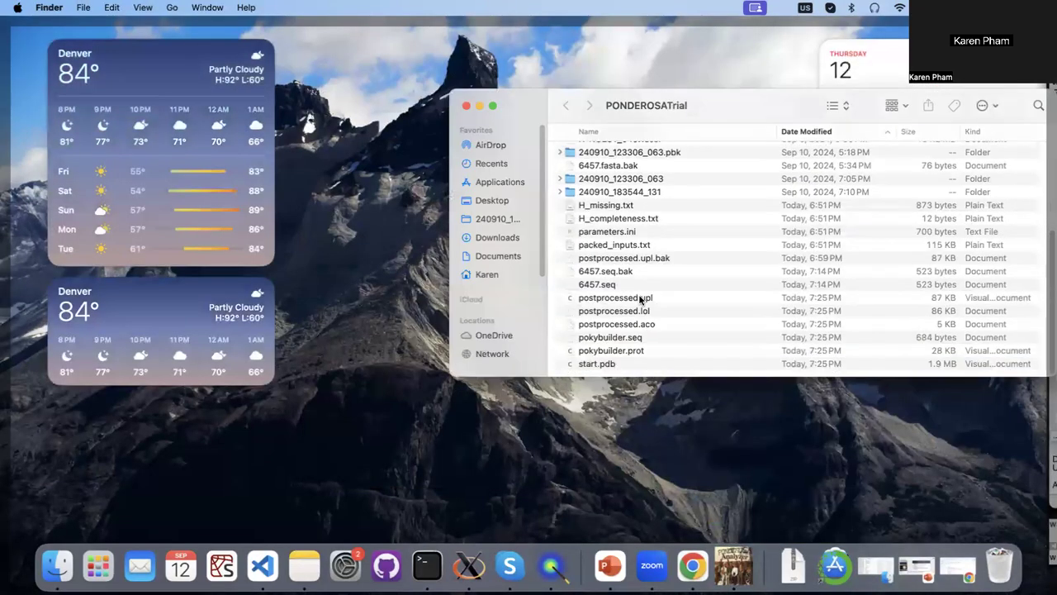
{"action": "left_click", "coordinate": [621, 299]}
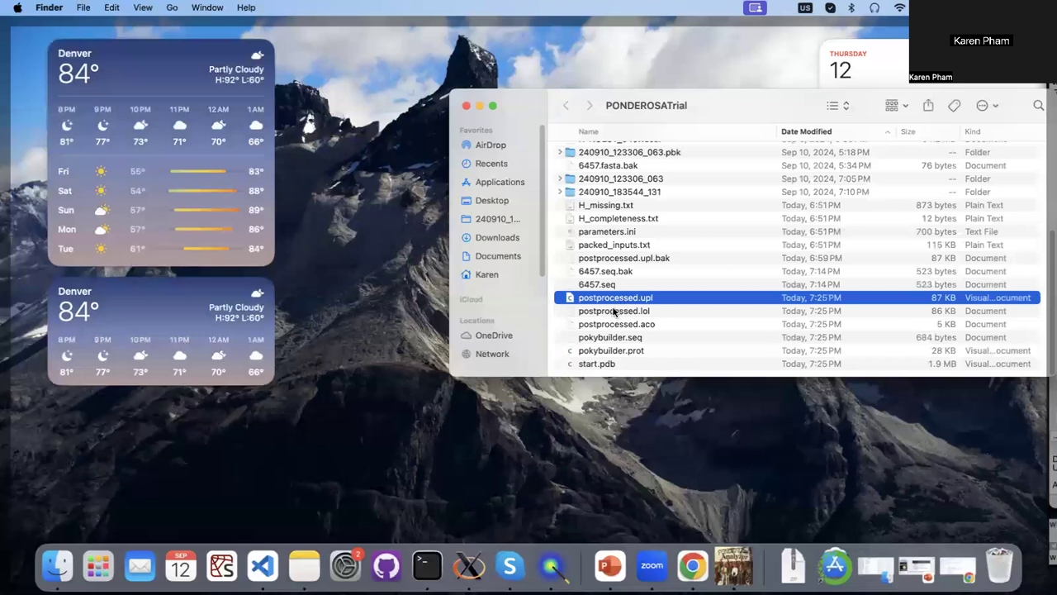
{"action": "key", "text": "Down"}
{"action": "key", "text": "Down"}
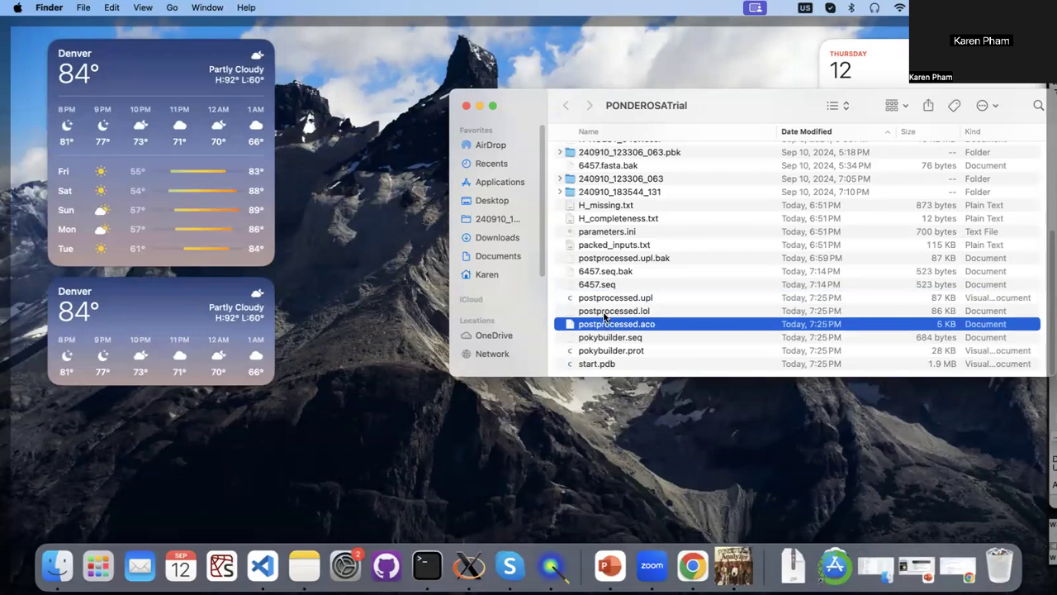
{"action": "left_click", "coordinate": [466, 106]}
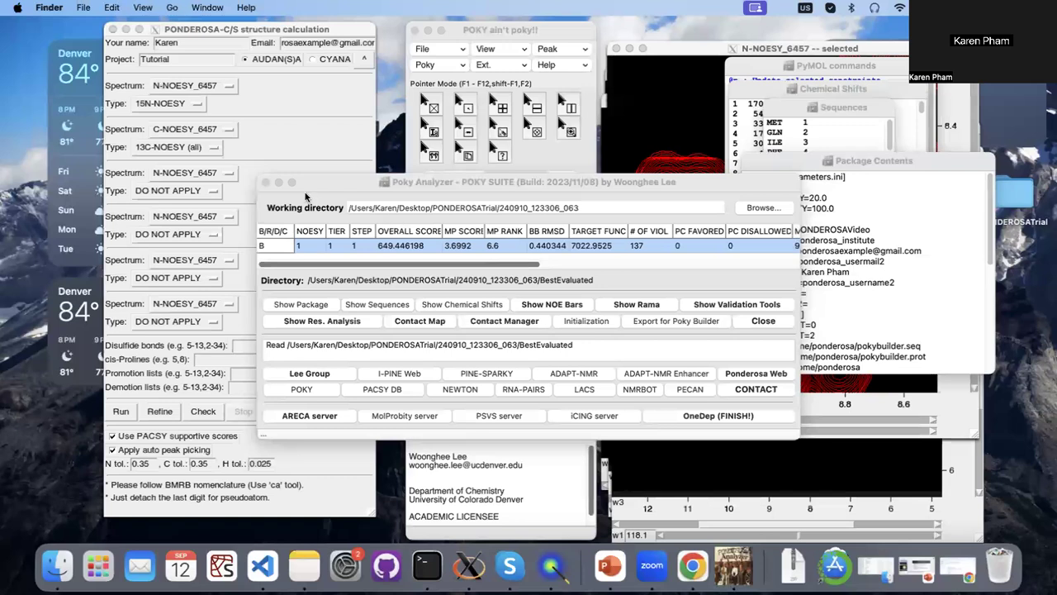
Close Poky Analyzer with confirmation, and close the PONDEROSA-C/S structure calculation window.
{"action": "left_click", "coordinate": [265, 185]}
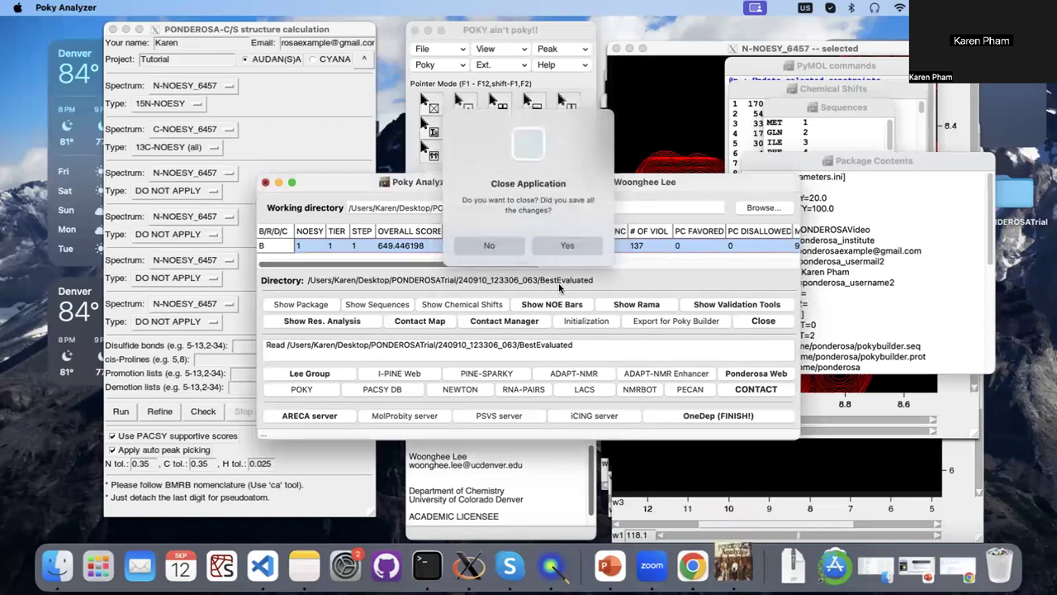
{"action": "left_click", "coordinate": [573, 242]}
{"action": "left_click", "coordinate": [113, 30]}
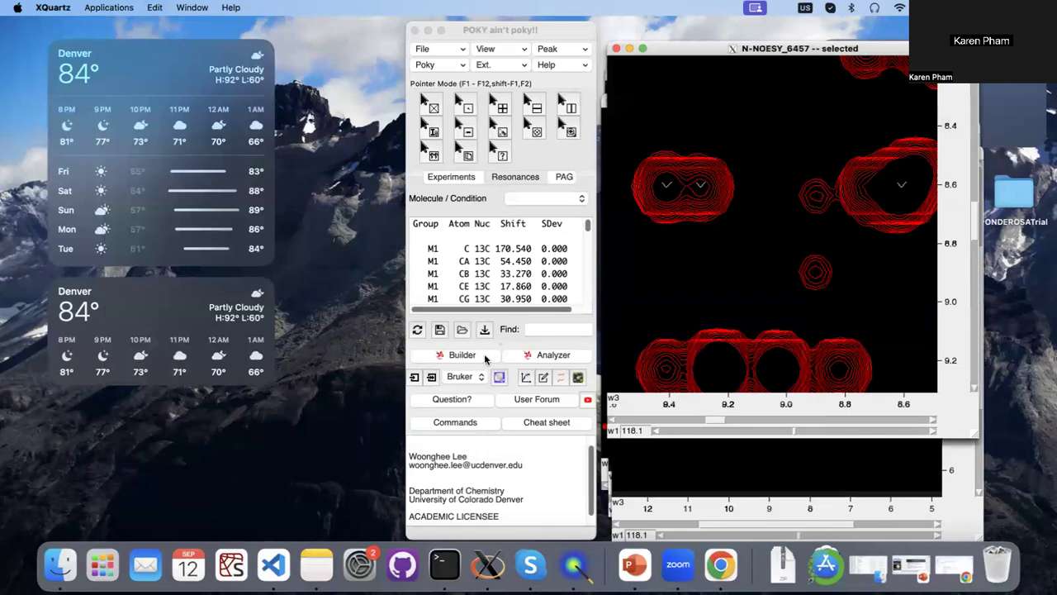
Launch Poky Structure Builder from POKY and set its work folder to PONDEROSATrial on the desktop.
{"action": "left_click", "coordinate": [461, 355]}
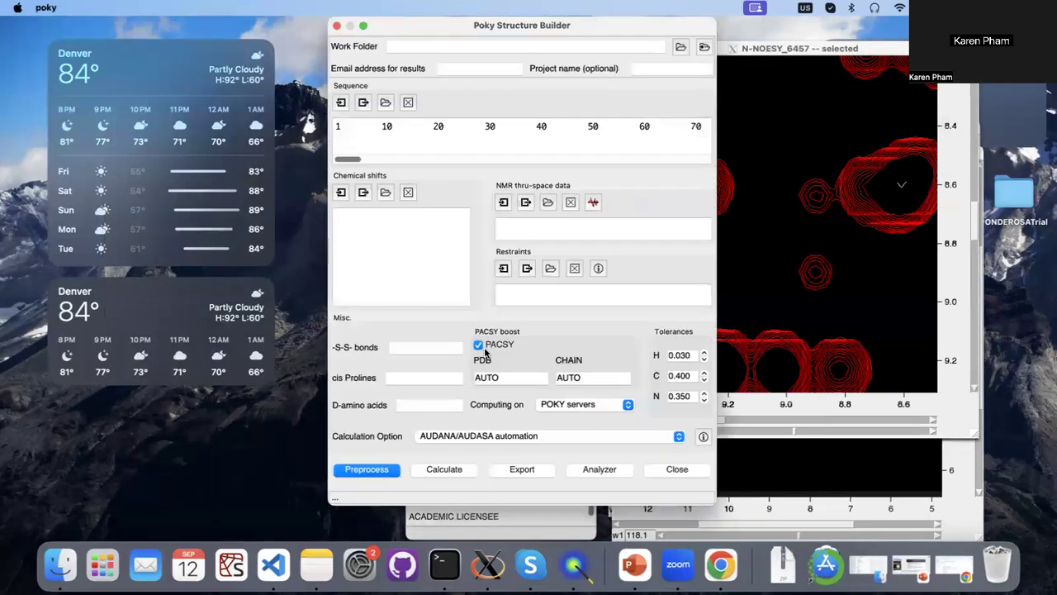
{"action": "left_click", "coordinate": [679, 48]}
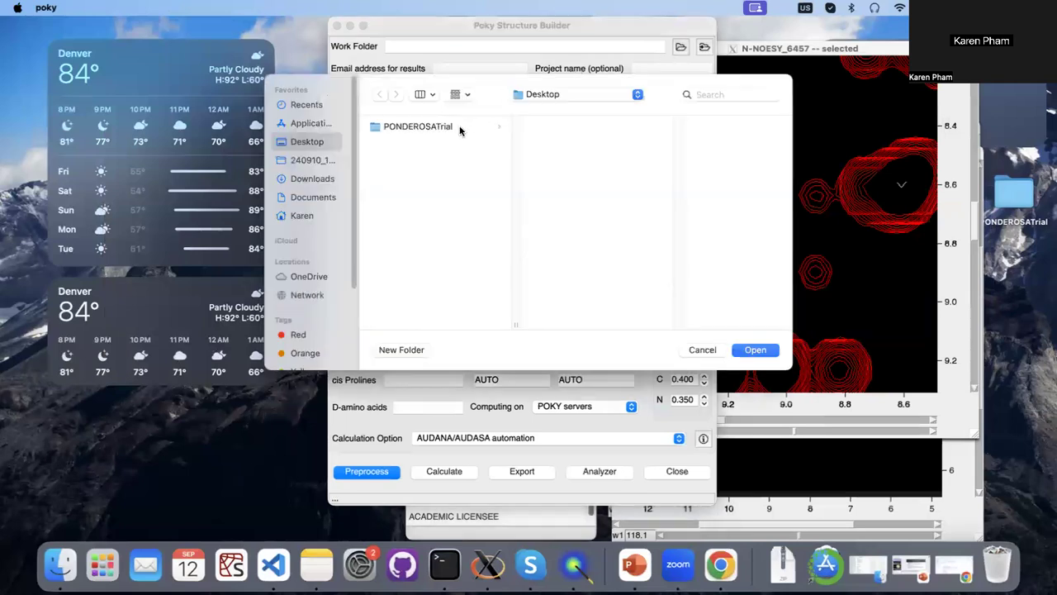
{"action": "left_click", "coordinate": [460, 127]}
{"action": "left_click", "coordinate": [756, 353]}
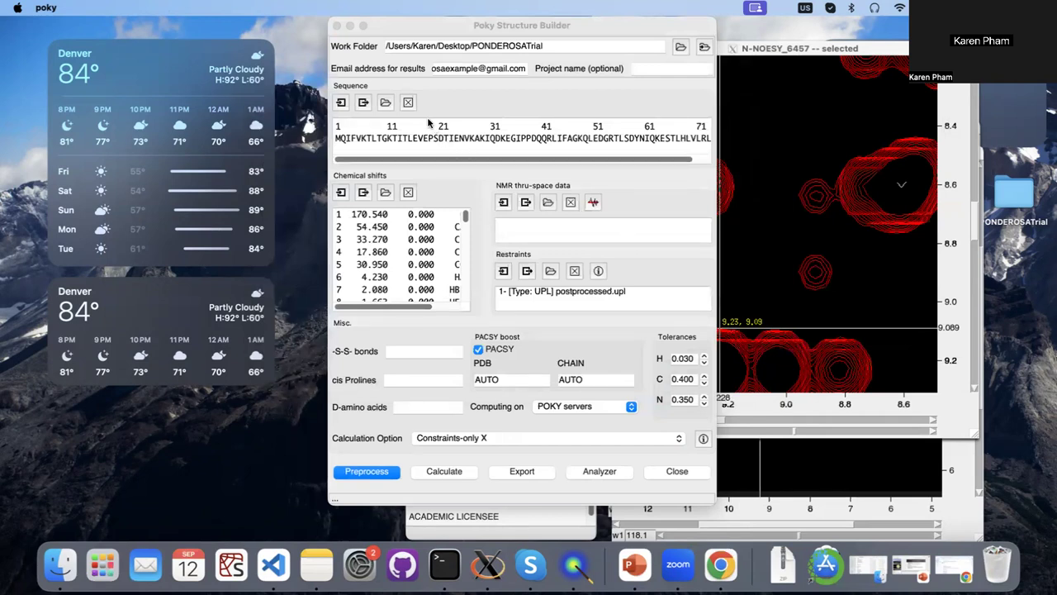
Clear the loaded sequence and load the sequence from the three-letter file 6457.seq.
{"action": "left_click", "coordinate": [405, 134]}
{"action": "left_click", "coordinate": [408, 103]}
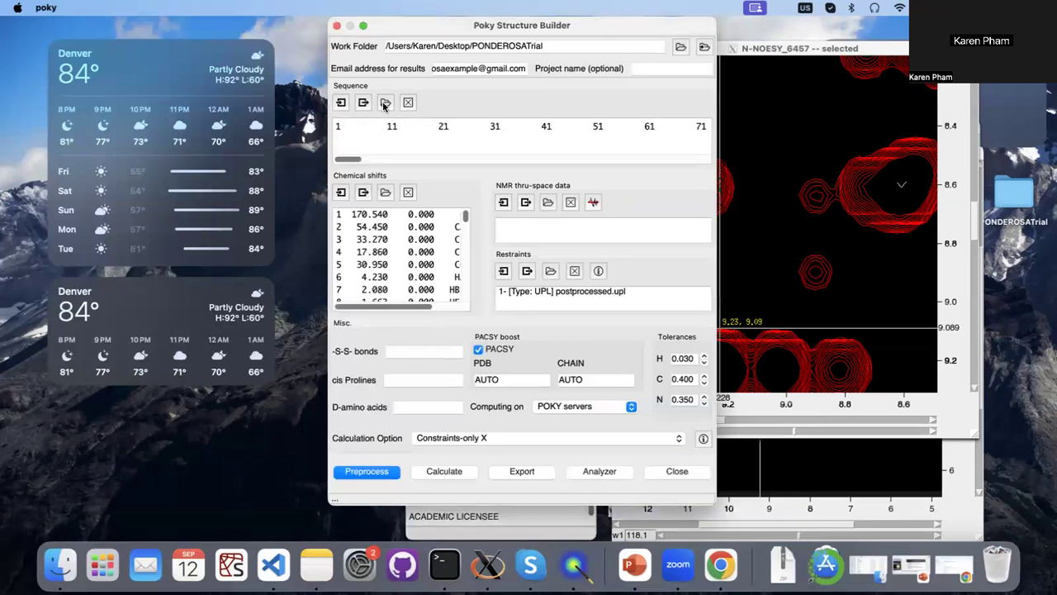
{"action": "left_click", "coordinate": [385, 103]}
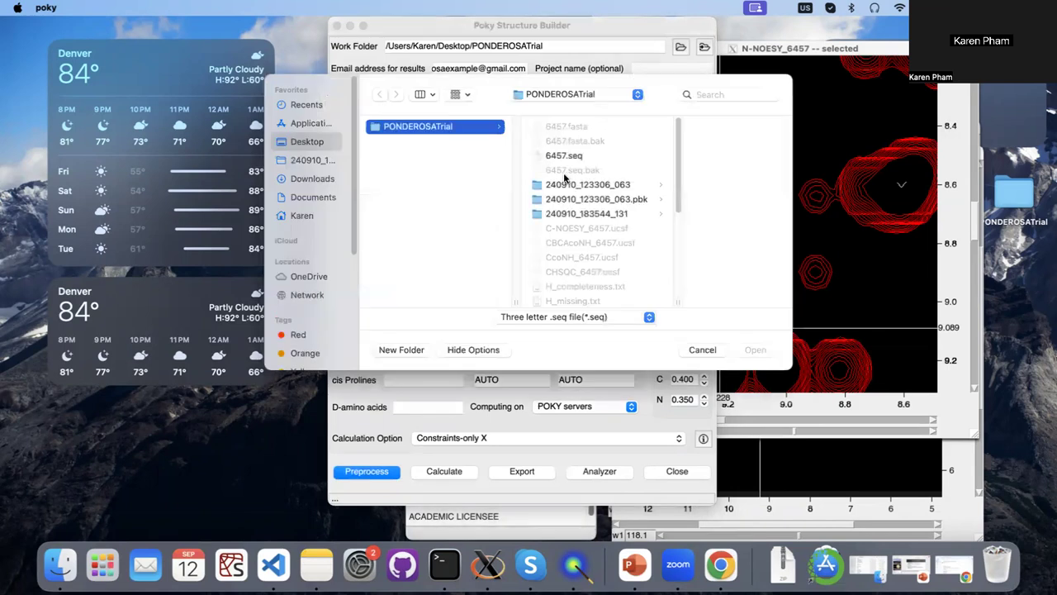
{"action": "left_click", "coordinate": [566, 159]}
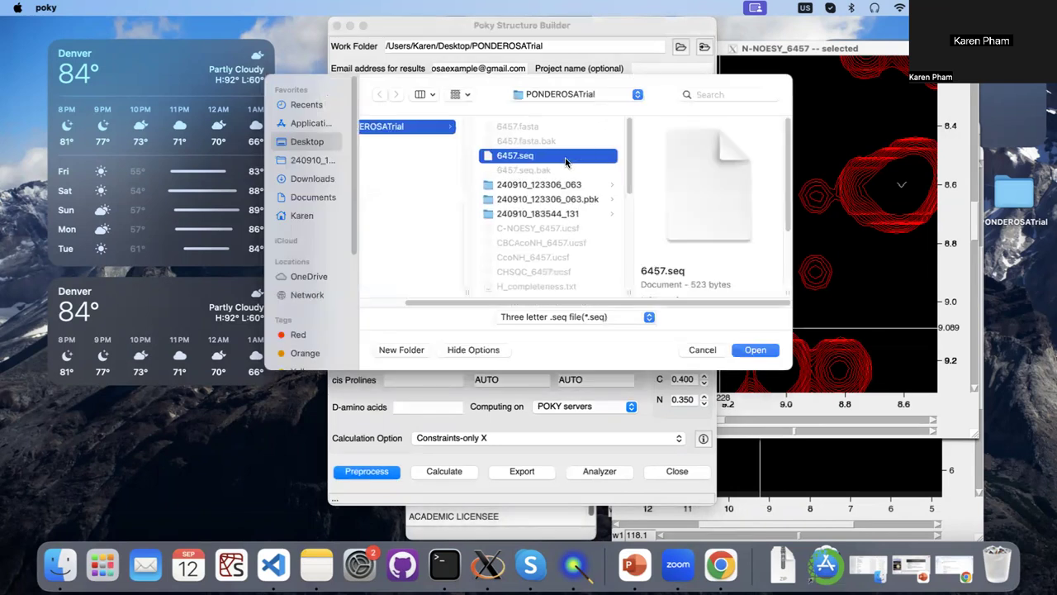
{"action": "left_click", "coordinate": [753, 350]}
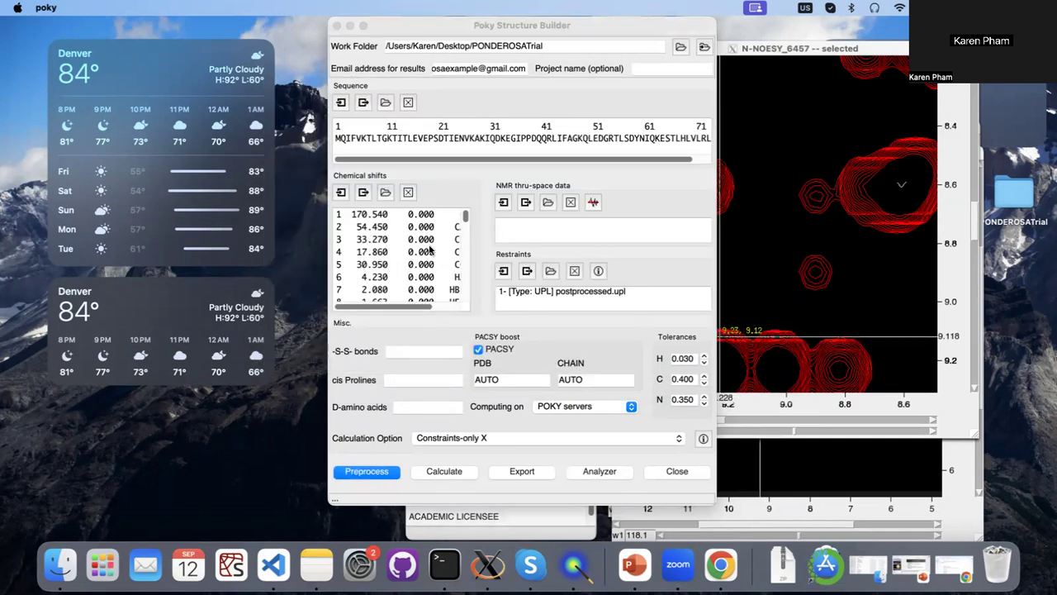
Clear the chemical shifts and import them from the current Poky session, using the undefined condition.
{"action": "left_click", "coordinate": [408, 193]}
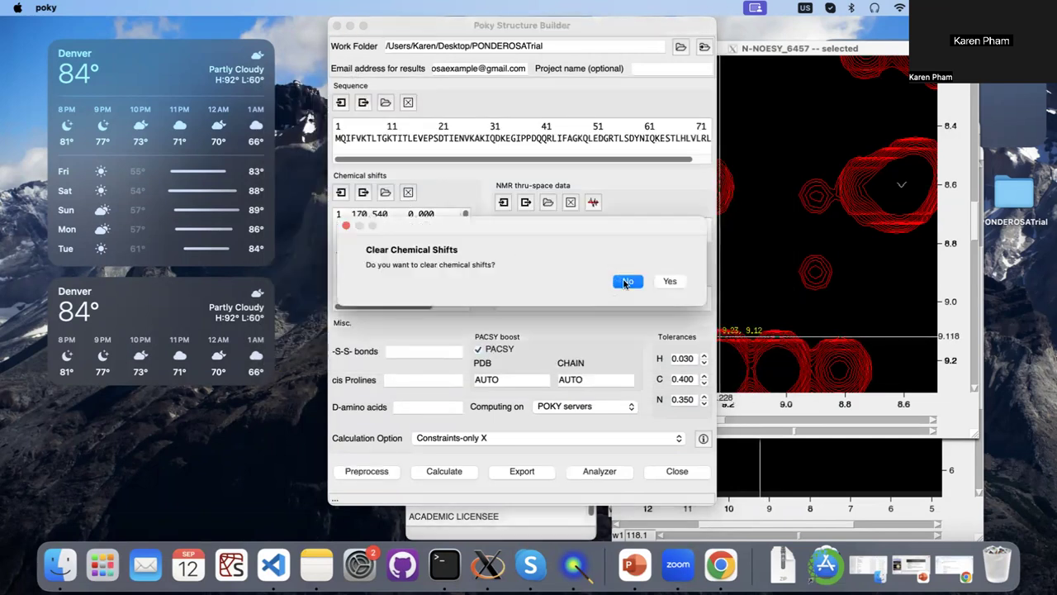
{"action": "left_click", "coordinate": [670, 281]}
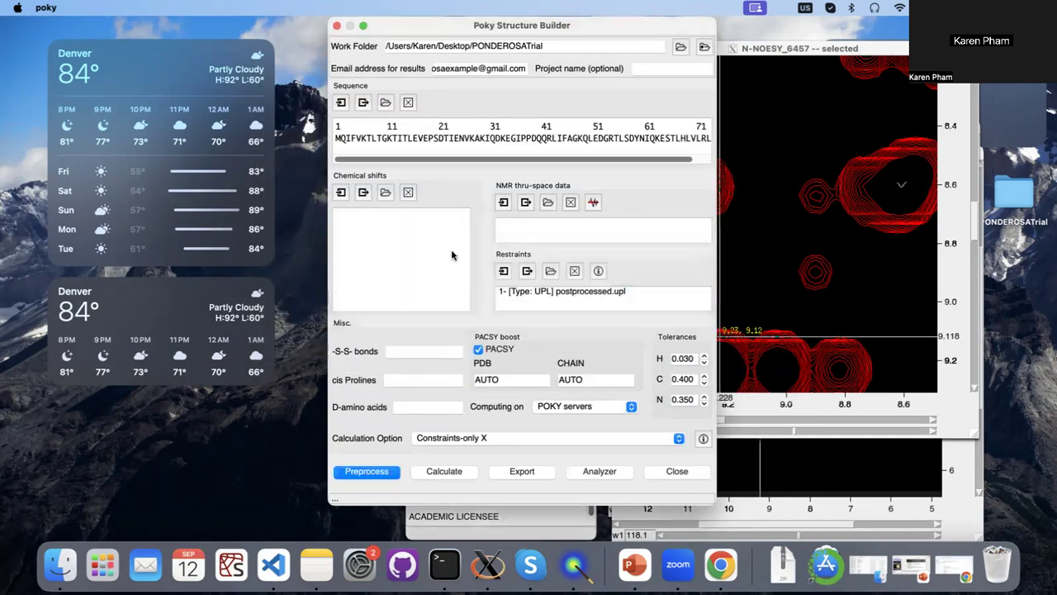
{"action": "left_click", "coordinate": [341, 195]}
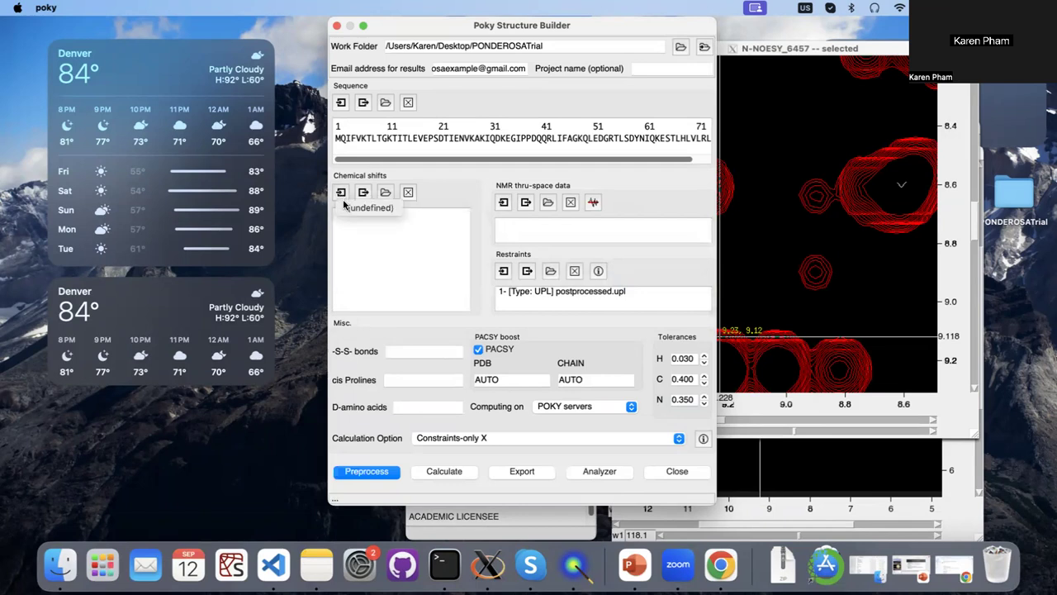
{"action": "left_click", "coordinate": [372, 210]}
Remove the postprocessed.upl entry from the restraints.
{"action": "left_click", "coordinate": [534, 294]}
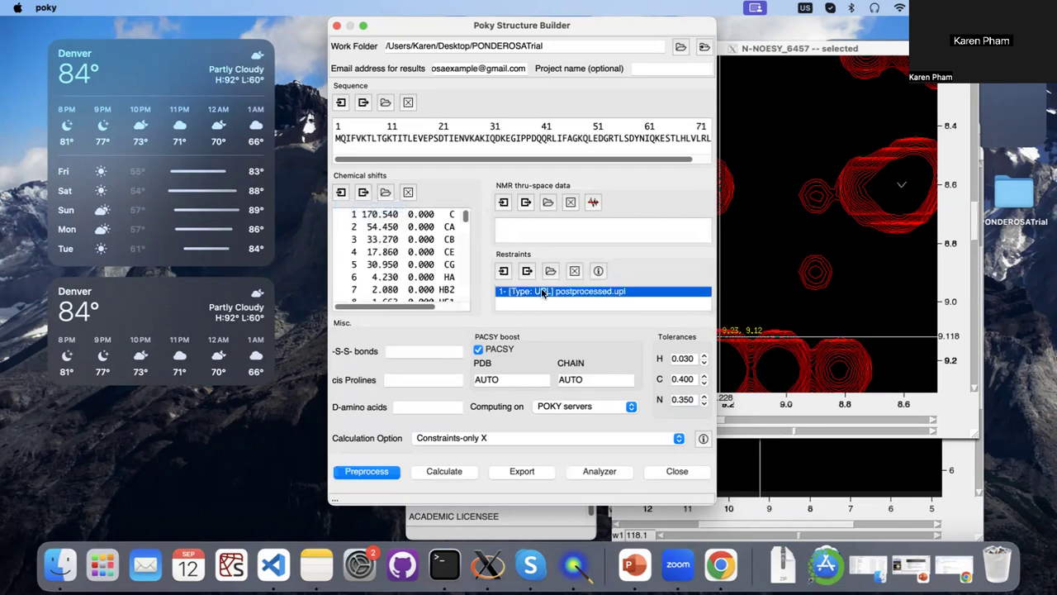
{"action": "left_click", "coordinate": [576, 272]}
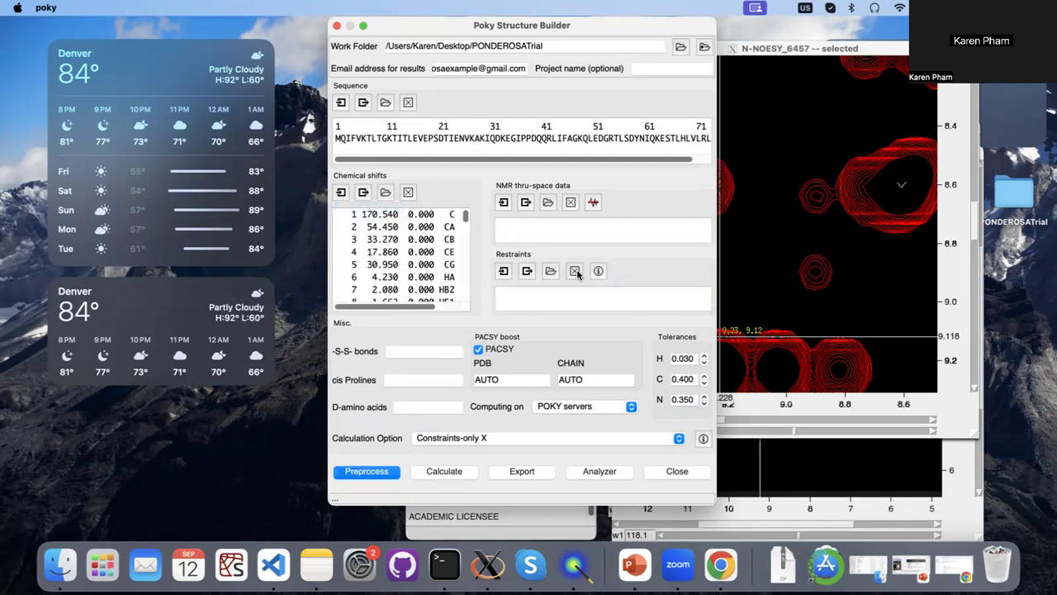
Load postprocessed.upl from the PONDEROSATrial folder as an upper-limit restraint file.
{"action": "left_click", "coordinate": [548, 206]}
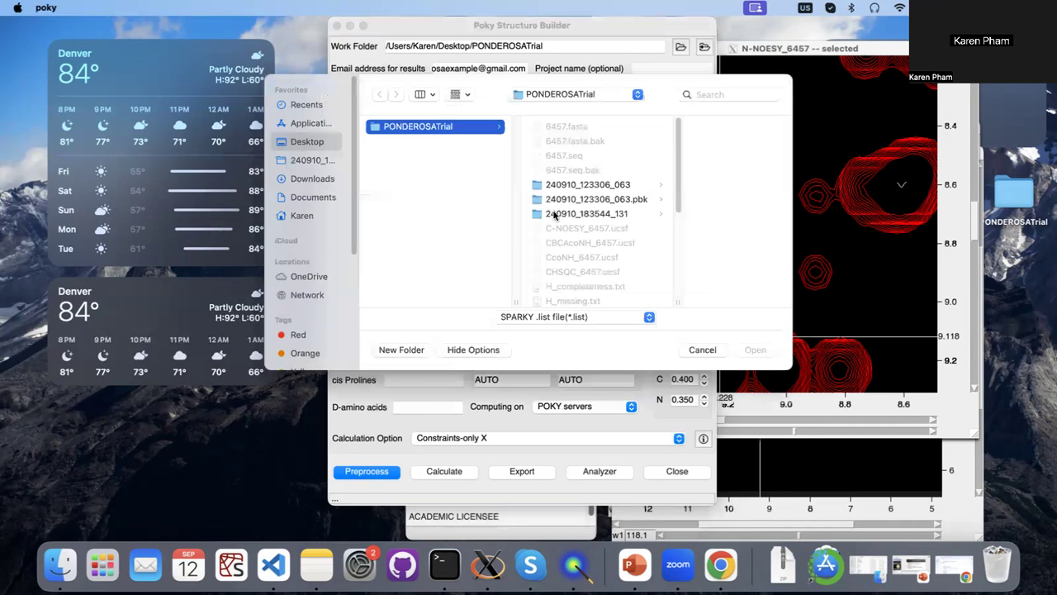
{"action": "left_click", "coordinate": [701, 349]}
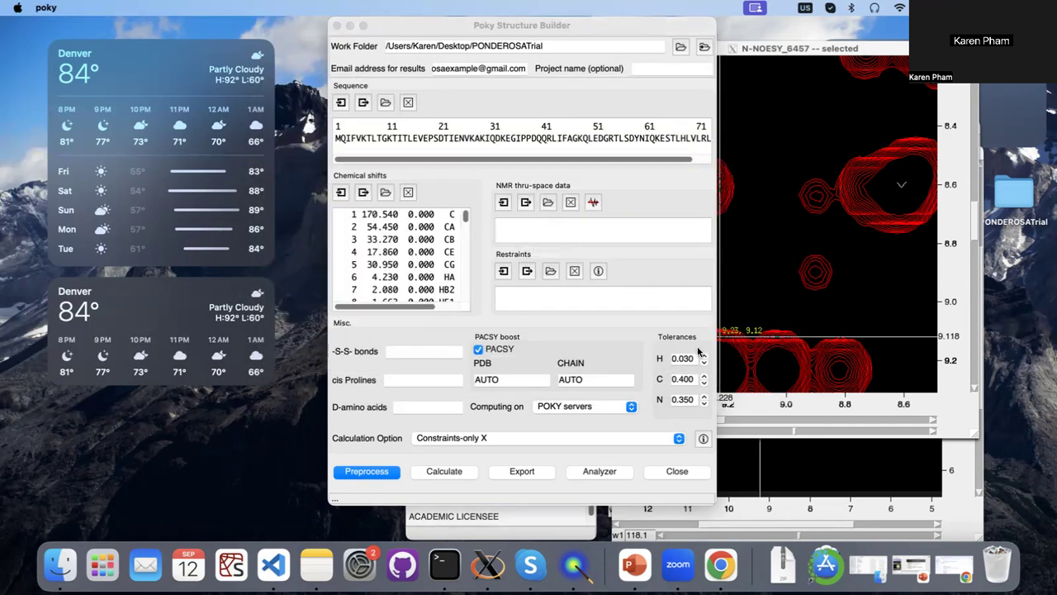
{"action": "left_click", "coordinate": [552, 273]}
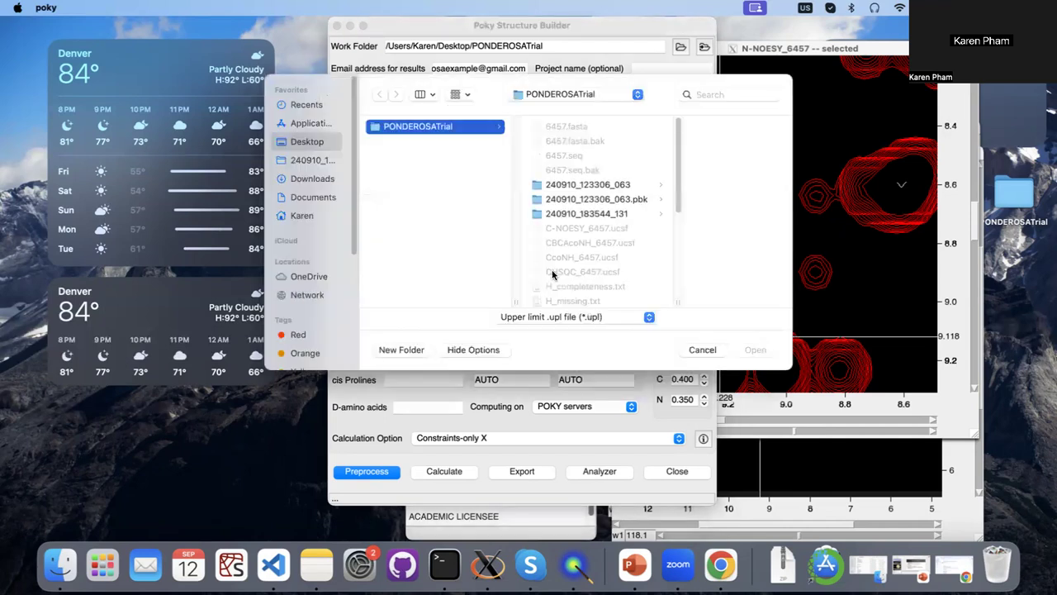
{"action": "scroll", "coordinate": [562, 260], "scroll_direction": "down", "scroll_amount": 5}
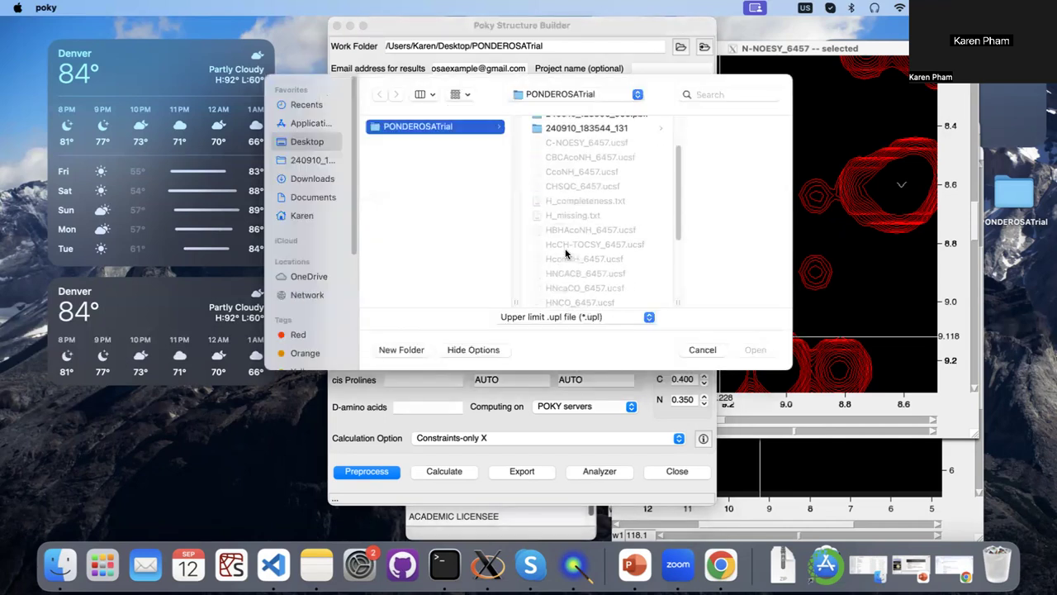
{"action": "left_click", "coordinate": [568, 265]}
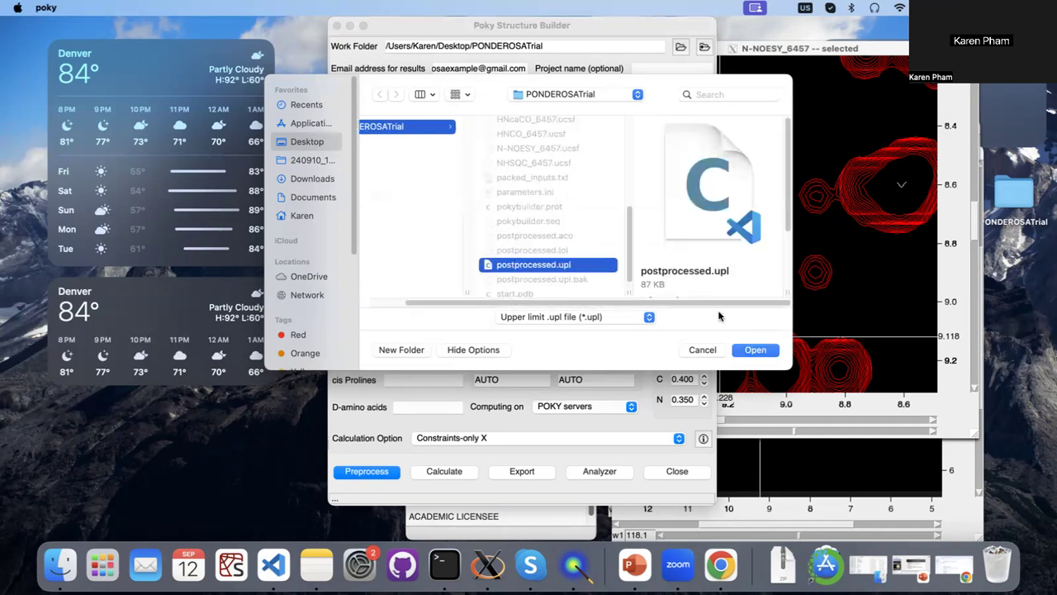
{"action": "left_click", "coordinate": [753, 350]}
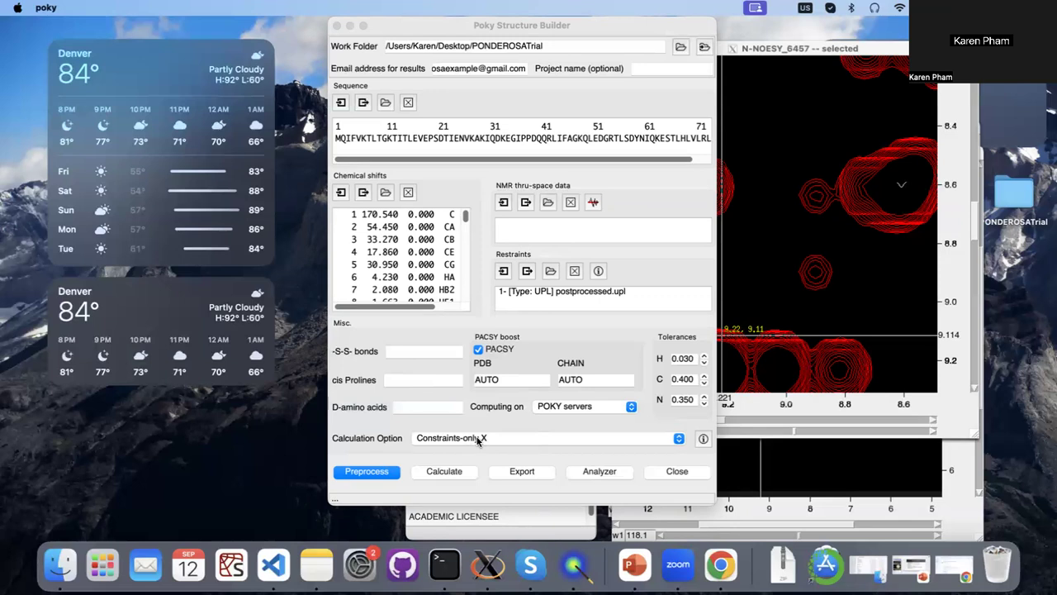
Choose Constraints-only X as the calculation option and preprocess the input data.
{"action": "left_click", "coordinate": [520, 445]}
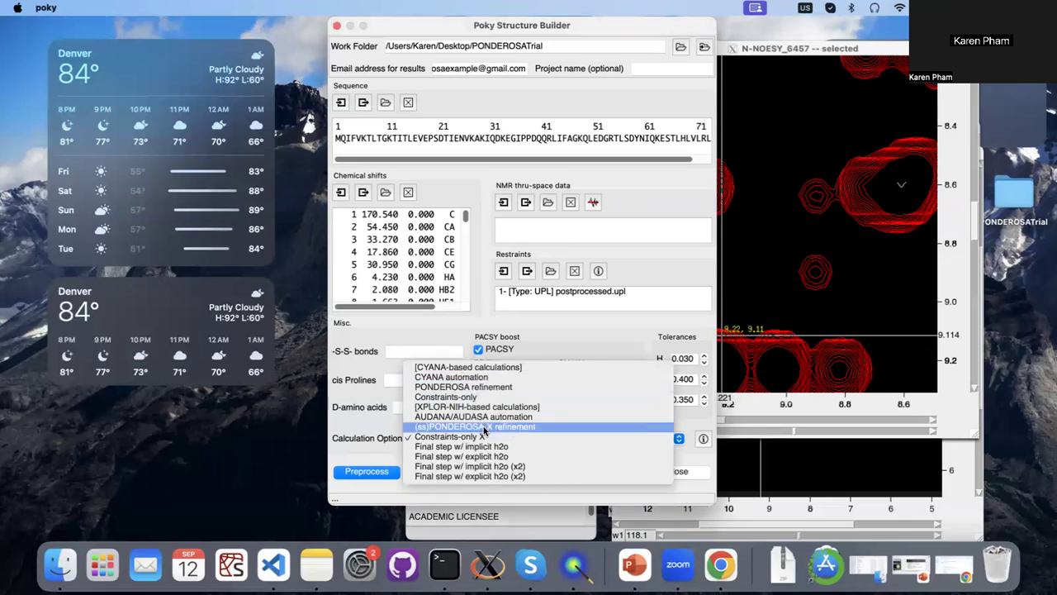
{"action": "left_click", "coordinate": [483, 436]}
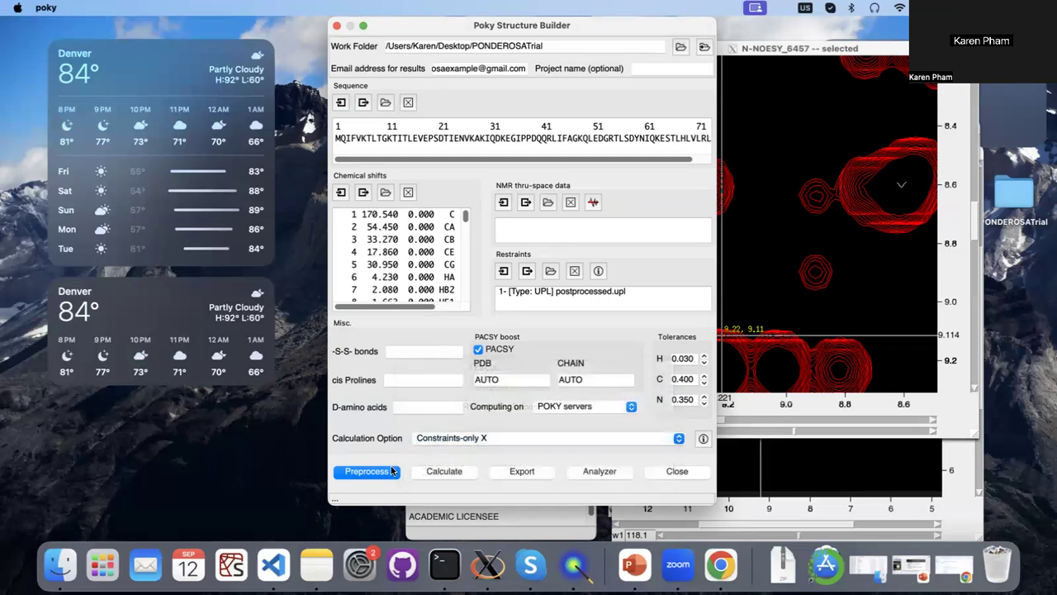
{"action": "left_click", "coordinate": [383, 472]}
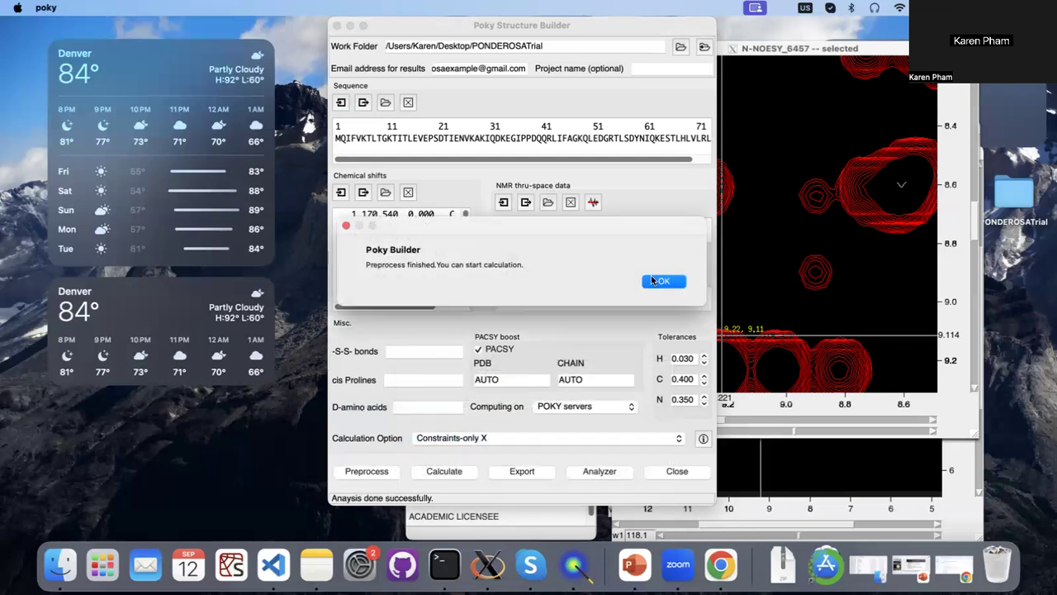
{"action": "left_click", "coordinate": [652, 283]}
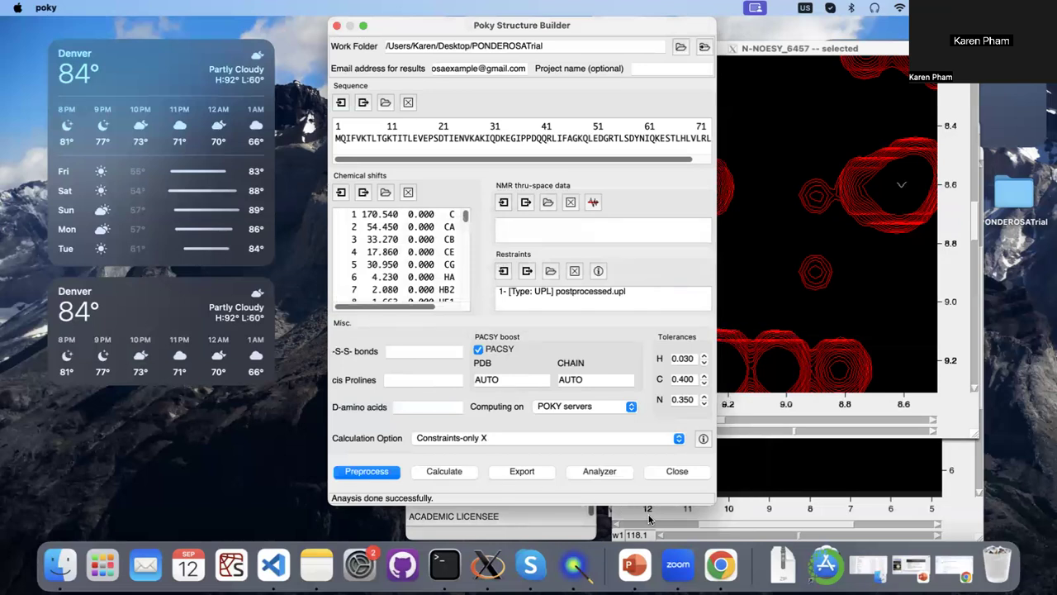
Switch to Gmail in Chrome and check the submission e-mail for Ponderosa job 240910_183544_131.
{"action": "left_click", "coordinate": [716, 557]}
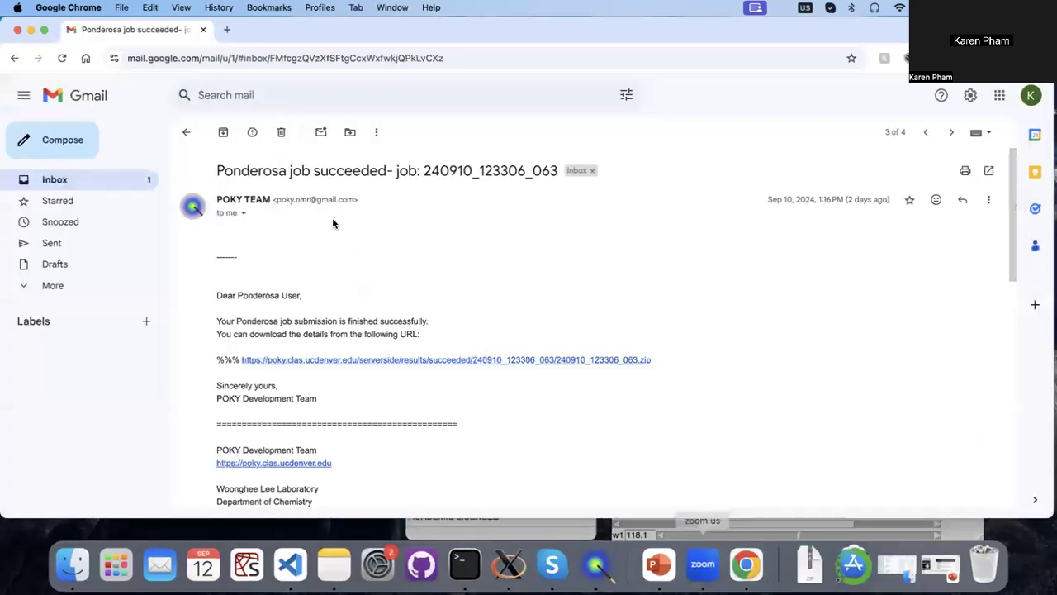
{"action": "left_click", "coordinate": [187, 132]}
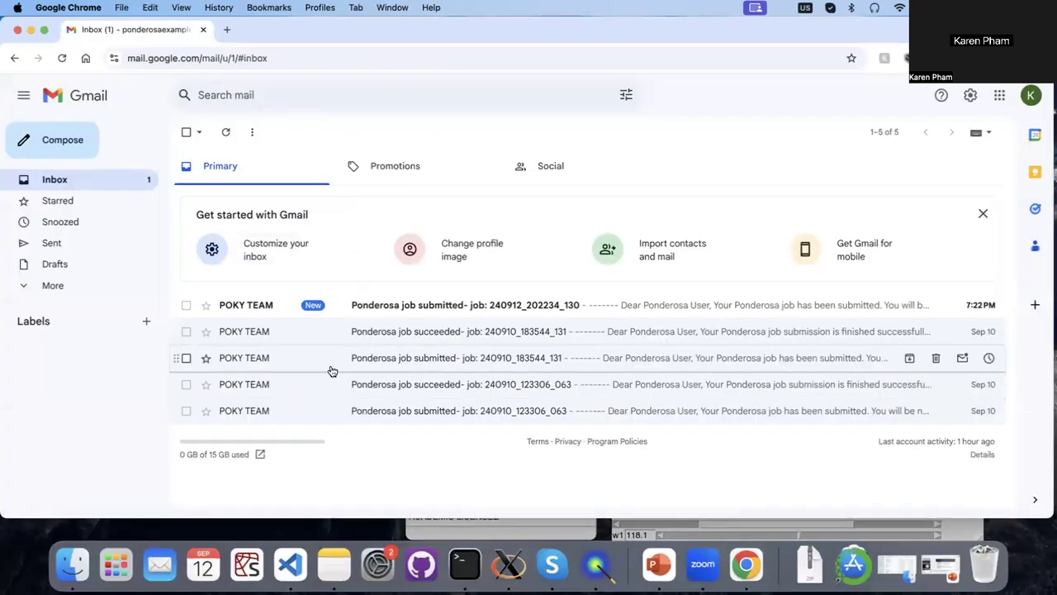
{"action": "left_click", "coordinate": [330, 367]}
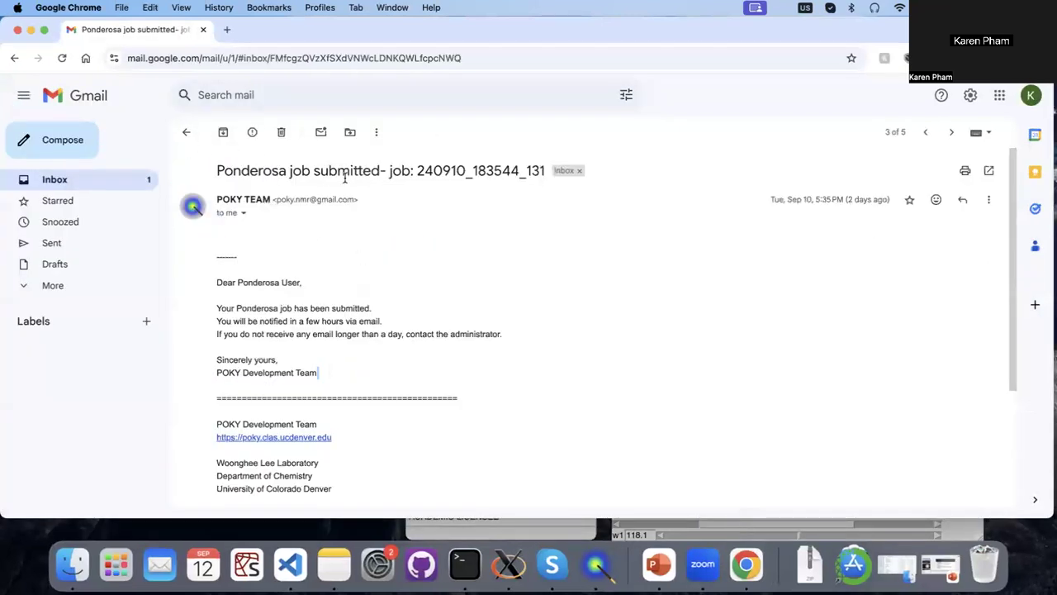
{"action": "left_click_drag", "start_coordinate": [417, 171], "coordinate": [546, 171]}
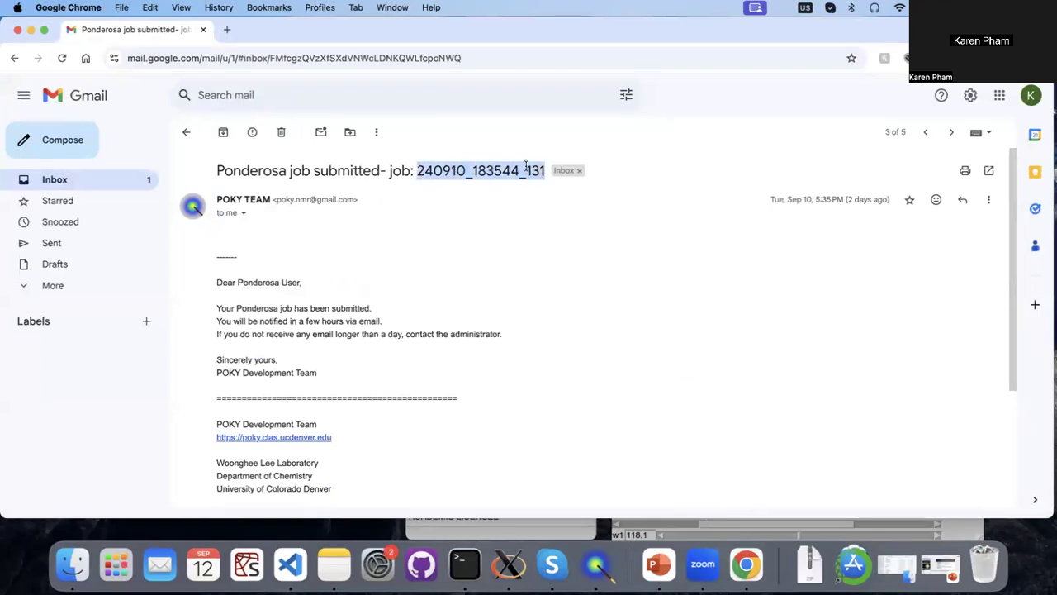
{"action": "left_click", "coordinate": [186, 134]}
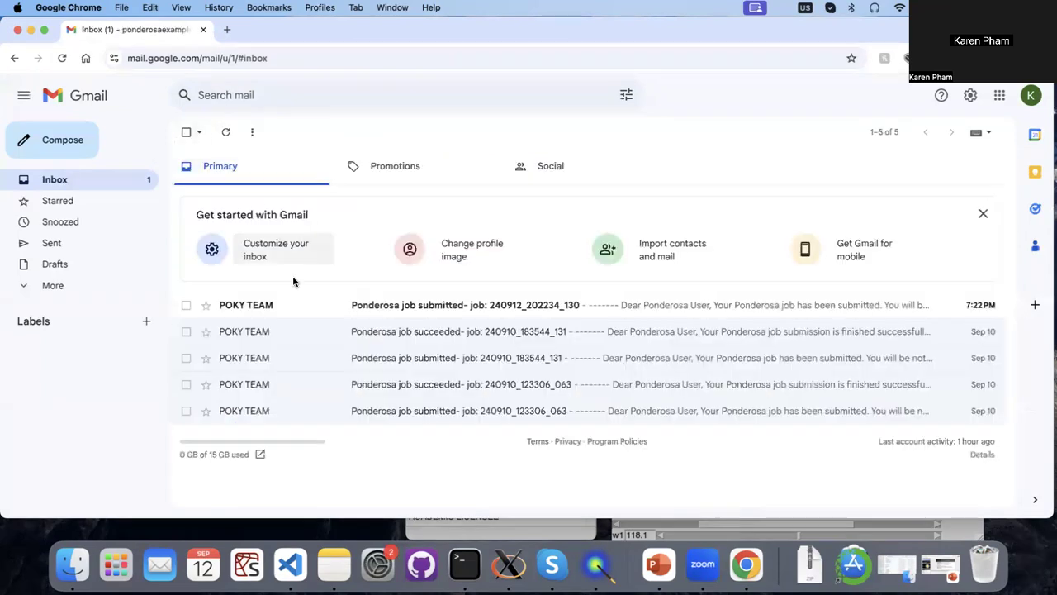
Check the success e-mail for job 240910_183544_131 for its job ID and results link, and minimize the browser.
{"action": "double_click", "coordinate": [310, 330]}
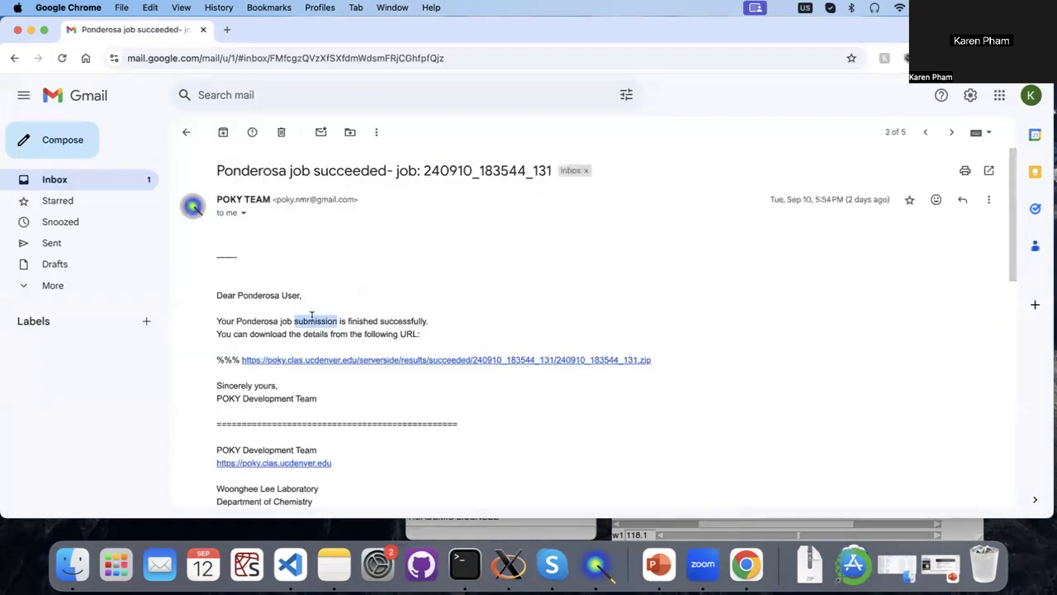
{"action": "left_click", "coordinate": [347, 221]}
{"action": "left_click_drag", "start_coordinate": [421, 167], "coordinate": [551, 171]}
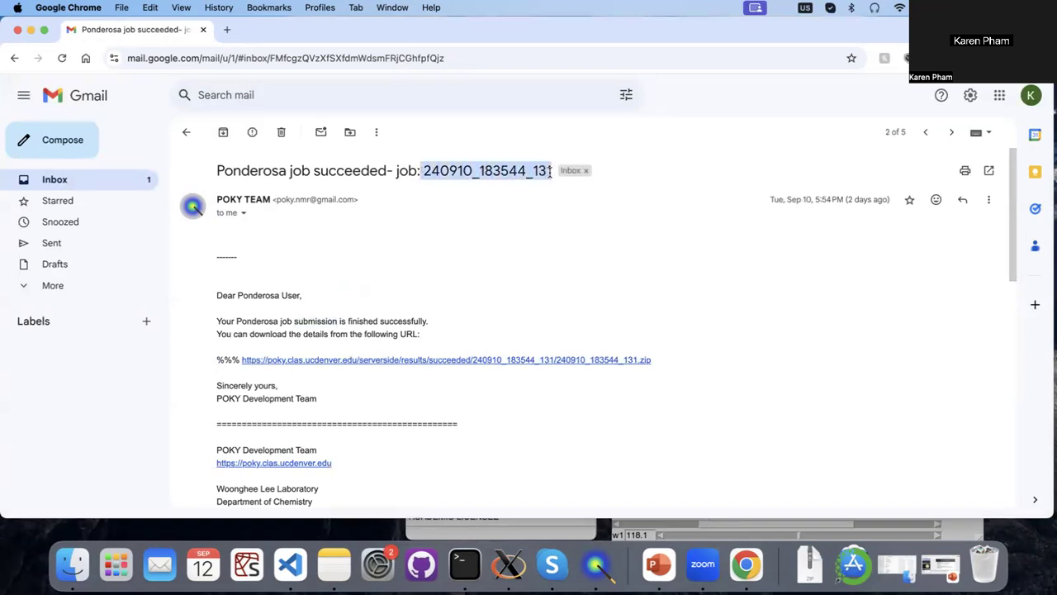
{"action": "left_click", "coordinate": [531, 217]}
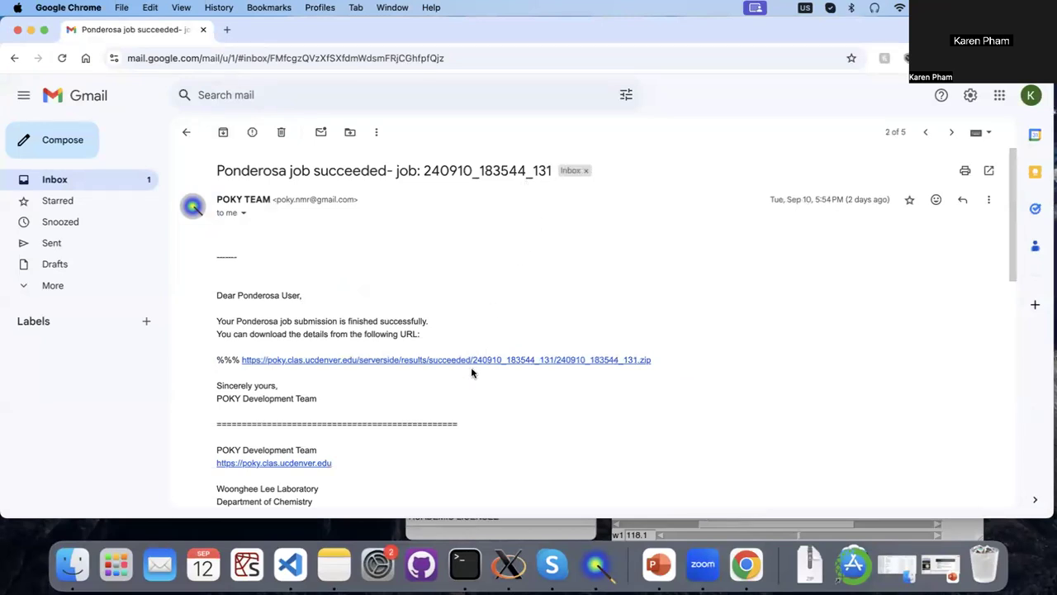
{"action": "left_click", "coordinate": [31, 30]}
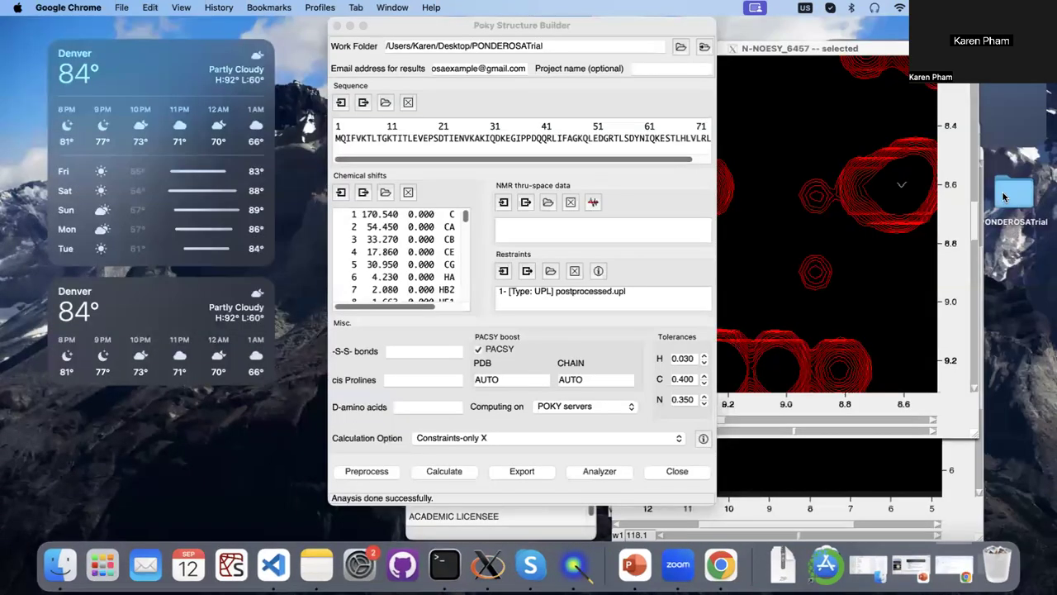
In Finder, open the BestEvaluated folder inside PONDEROSATrial's 240910_183544_131 results folder.
{"action": "double_click", "coordinate": [1004, 197]}
{"action": "double_click", "coordinate": [657, 194]}
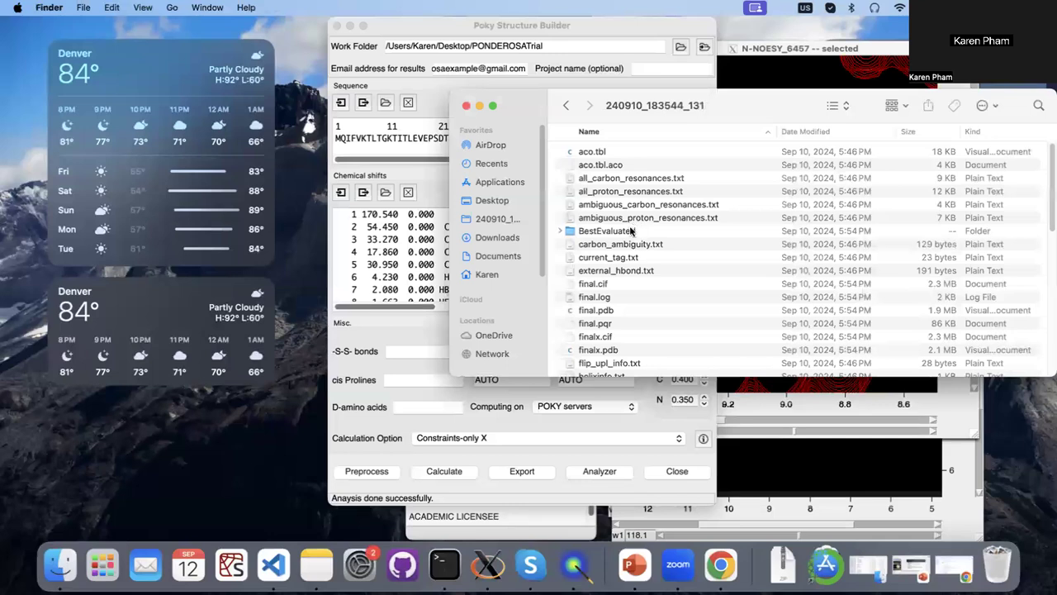
{"action": "left_click", "coordinate": [631, 231]}
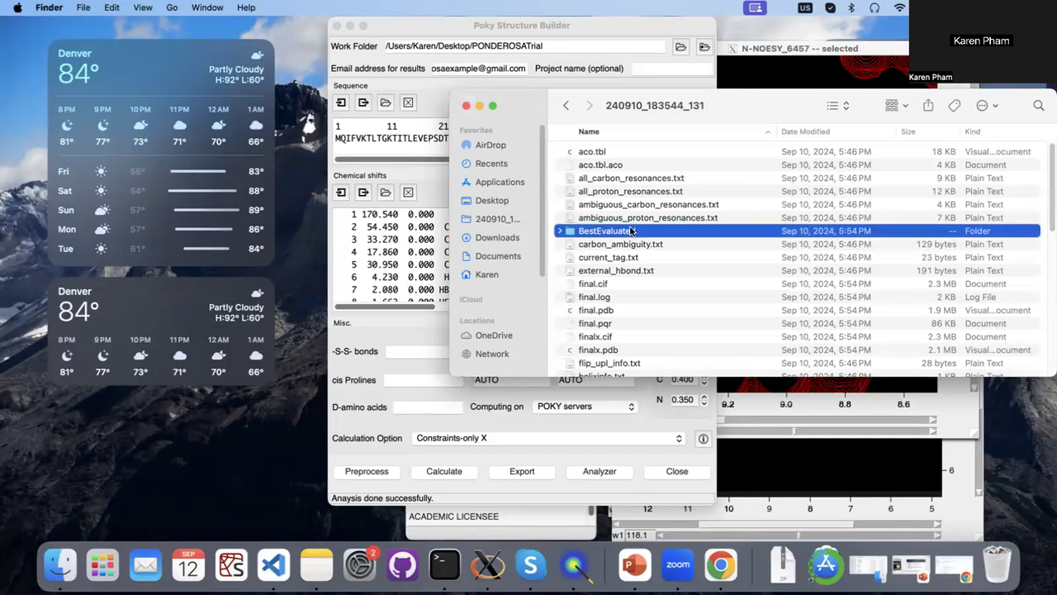
{"action": "left_click", "coordinate": [631, 230]}
{"action": "double_click", "coordinate": [633, 231]}
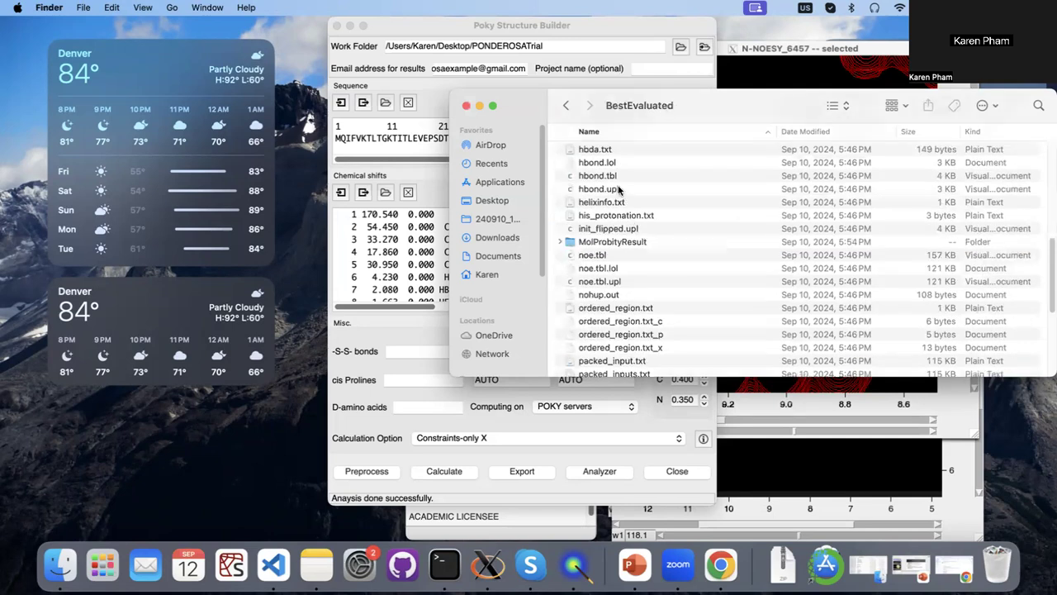
Look through the BestEvaluated files, locate final.pdb and finalx.pdb, and close the Finder window.
{"action": "scroll", "coordinate": [619, 189], "scroll_direction": "up", "scroll_amount": 5}
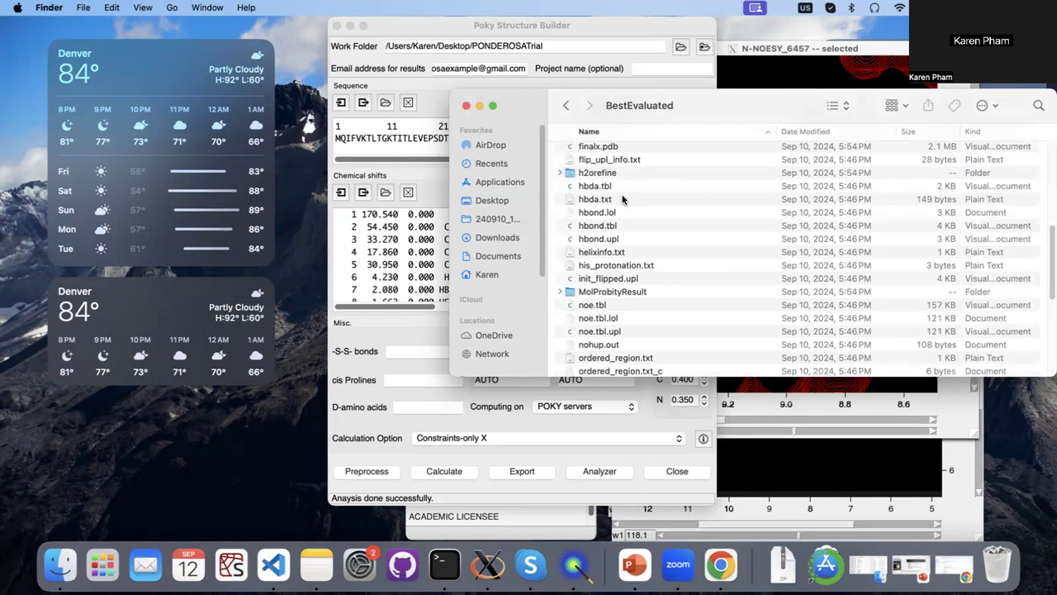
{"action": "scroll", "coordinate": [624, 199], "scroll_direction": "up", "scroll_amount": 4}
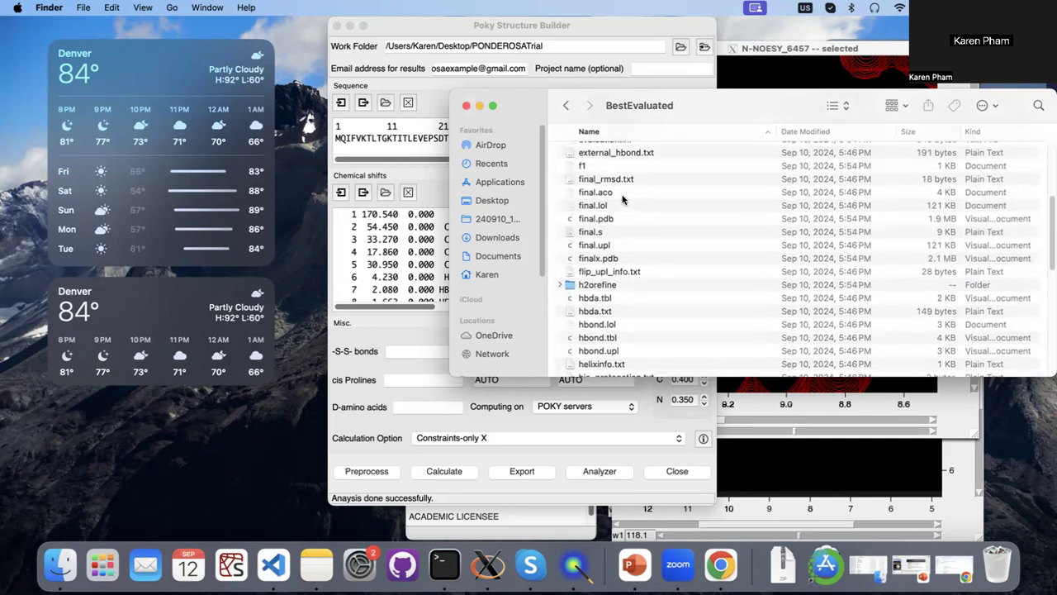
{"action": "scroll", "coordinate": [624, 199], "scroll_direction": "up", "scroll_amount": 6}
{"action": "scroll", "coordinate": [624, 199], "scroll_direction": "up", "scroll_amount": 4}
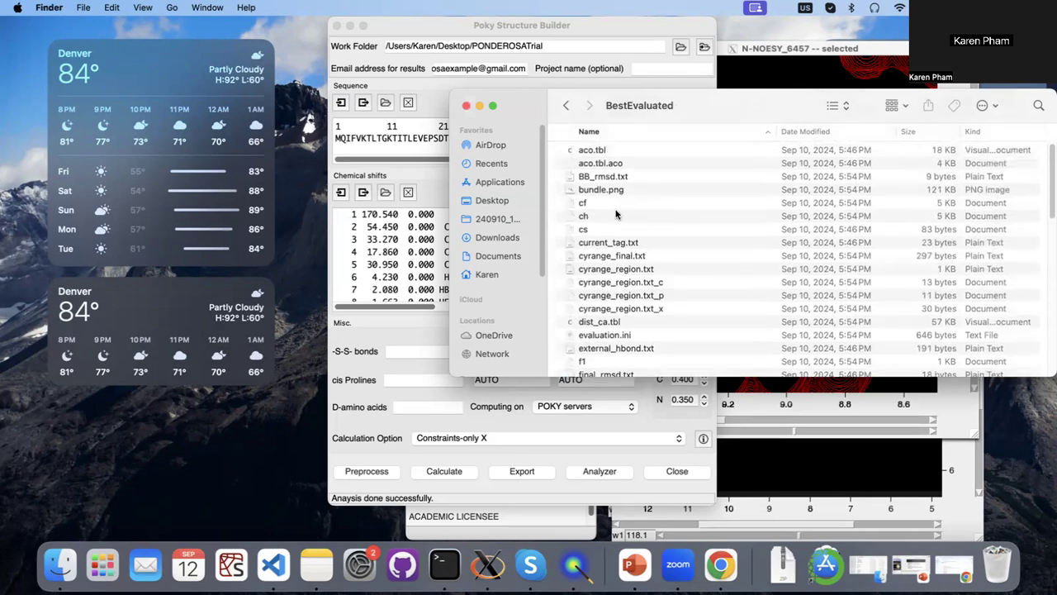
{"action": "scroll", "coordinate": [609, 264], "scroll_direction": "down", "scroll_amount": 3}
{"action": "scroll", "coordinate": [602, 300], "scroll_direction": "down", "scroll_amount": 3}
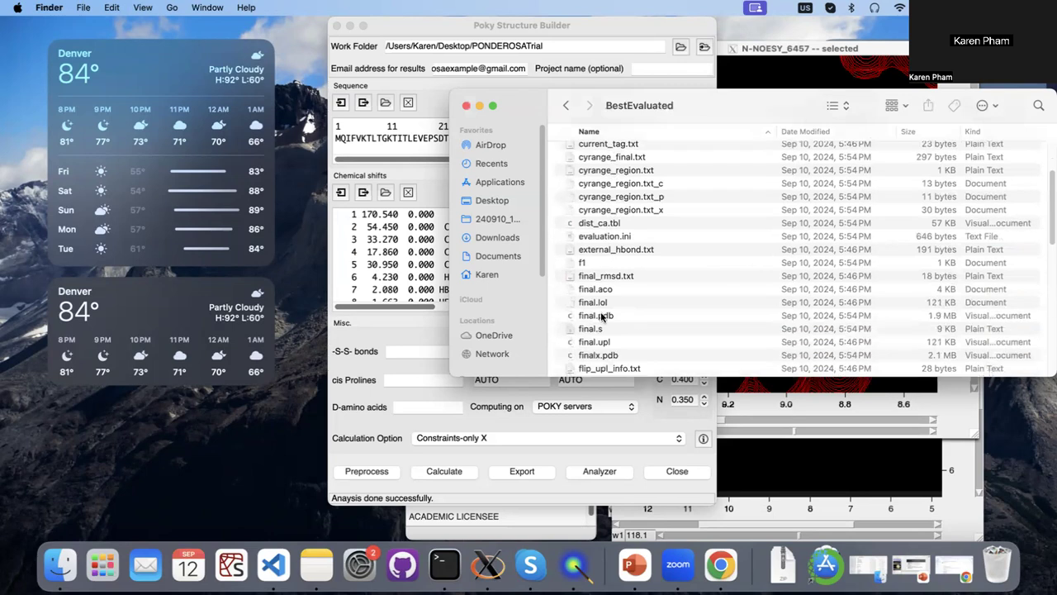
{"action": "left_click", "coordinate": [601, 315]}
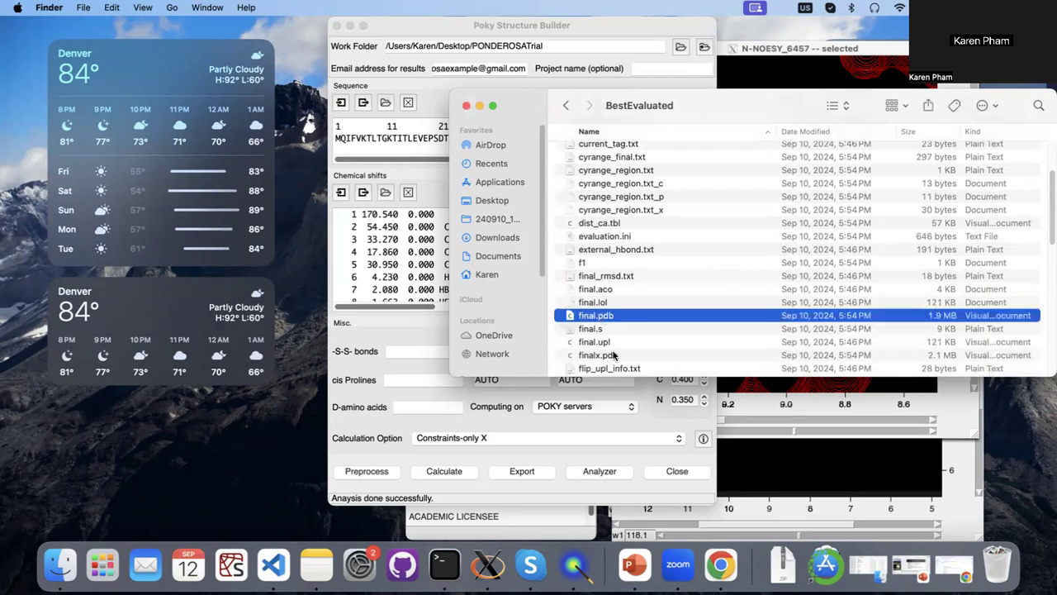
{"action": "left_click", "coordinate": [614, 355]}
{"action": "left_click", "coordinate": [466, 106]}
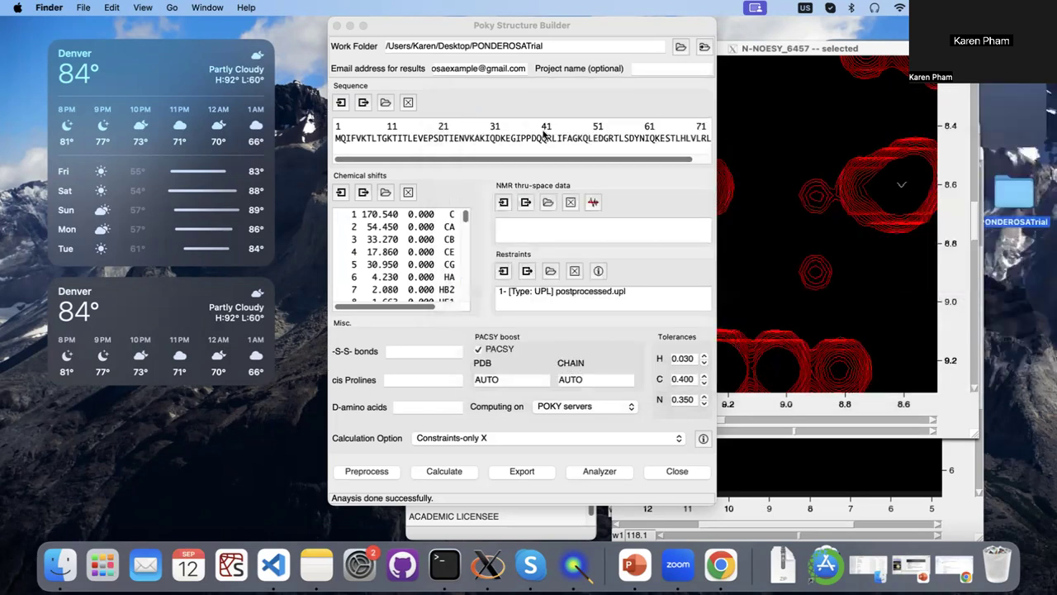
Close Poky Structure Builder, launch PyMOL from POKY, and bring its control window into view.
{"action": "left_click", "coordinate": [678, 470]}
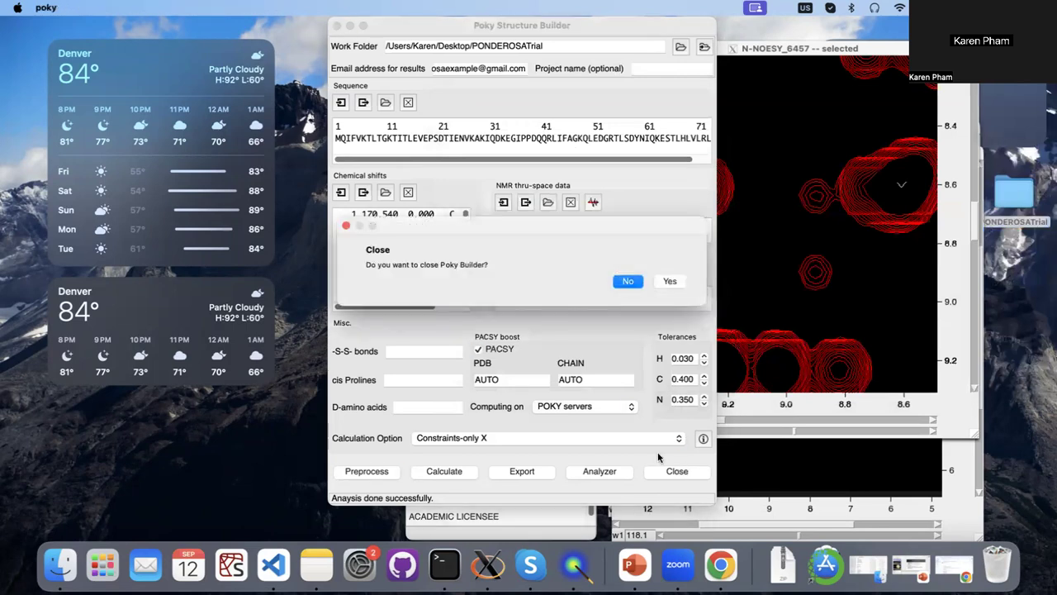
{"action": "left_click", "coordinate": [670, 281]}
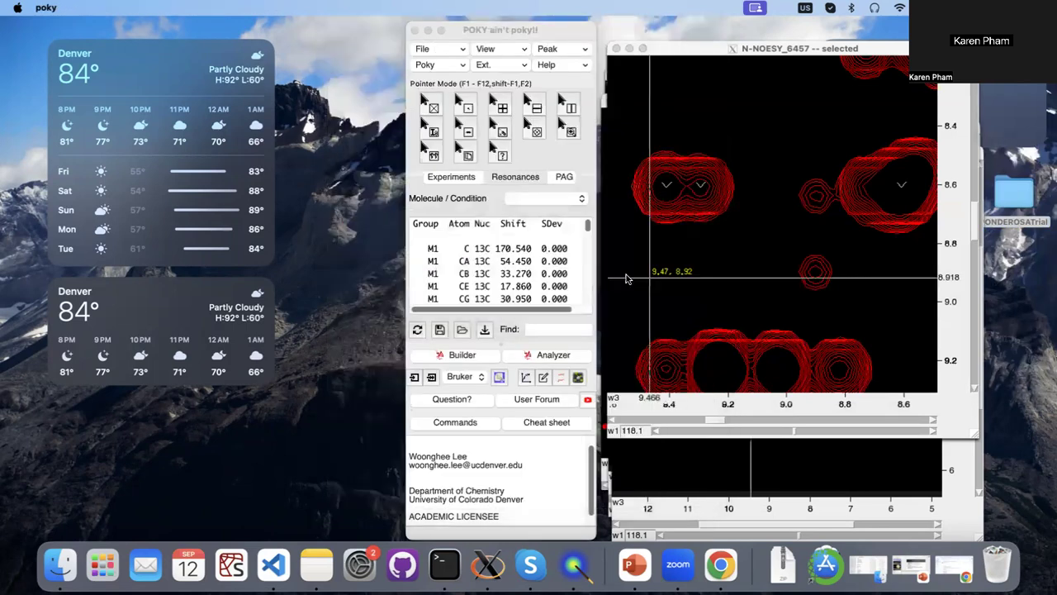
{"action": "left_click", "coordinate": [577, 380]}
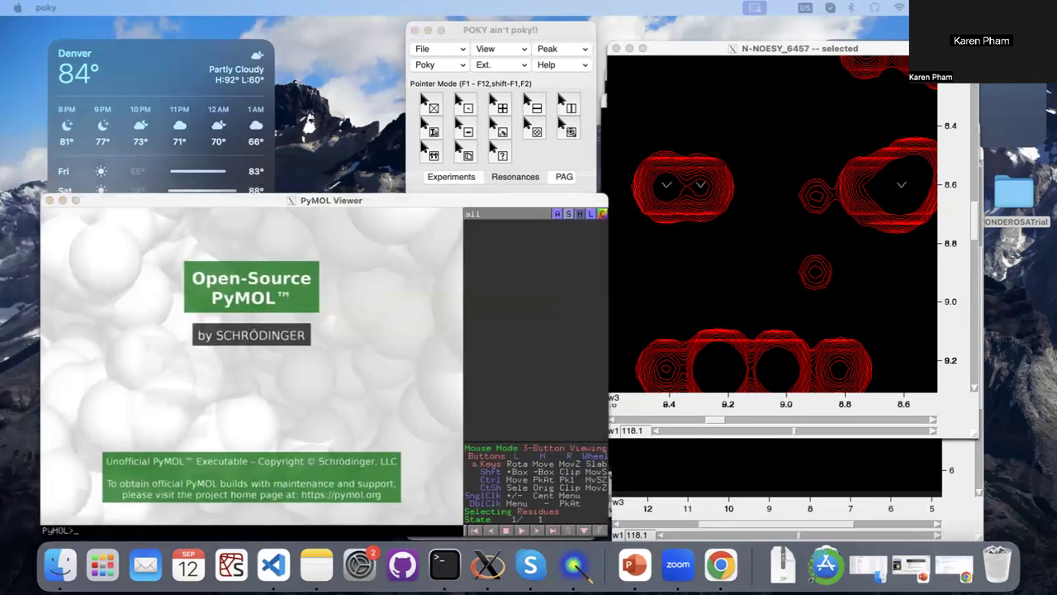
{"action": "left_click_drag", "start_coordinate": [299, 78], "coordinate": [407, 66]}
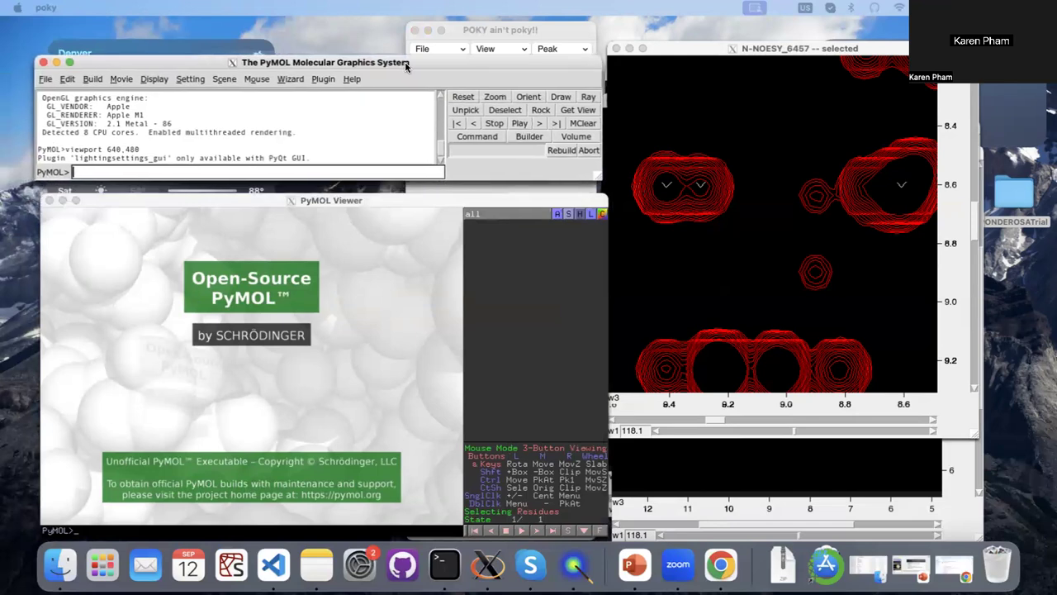
Start opening a structure file in PyMOL and browse to the PONDEROSATrial folder on the user's Desktop.
{"action": "left_click", "coordinate": [46, 80]}
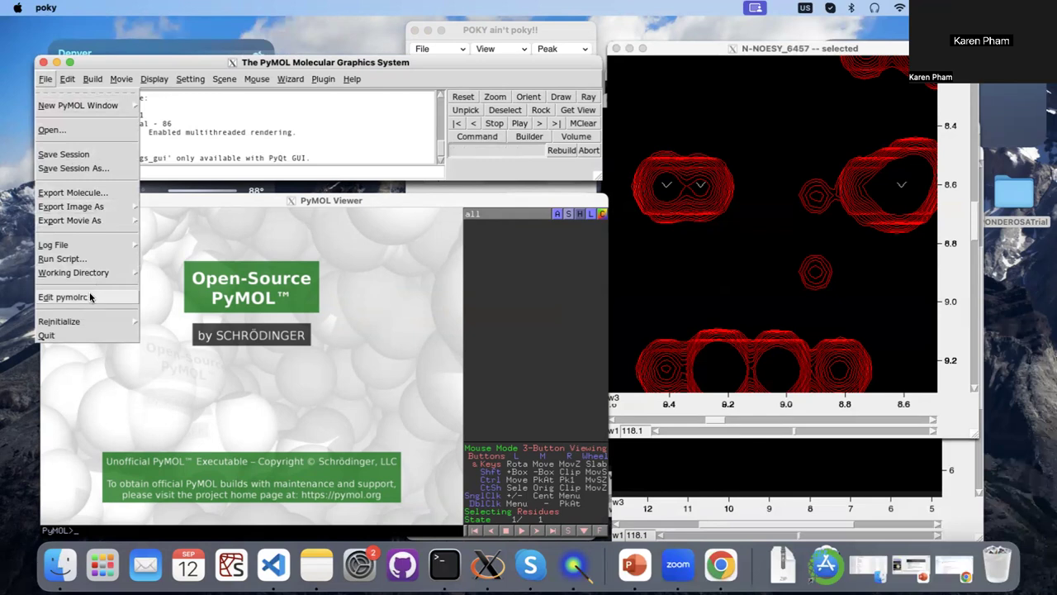
{"action": "left_click", "coordinate": [65, 132]}
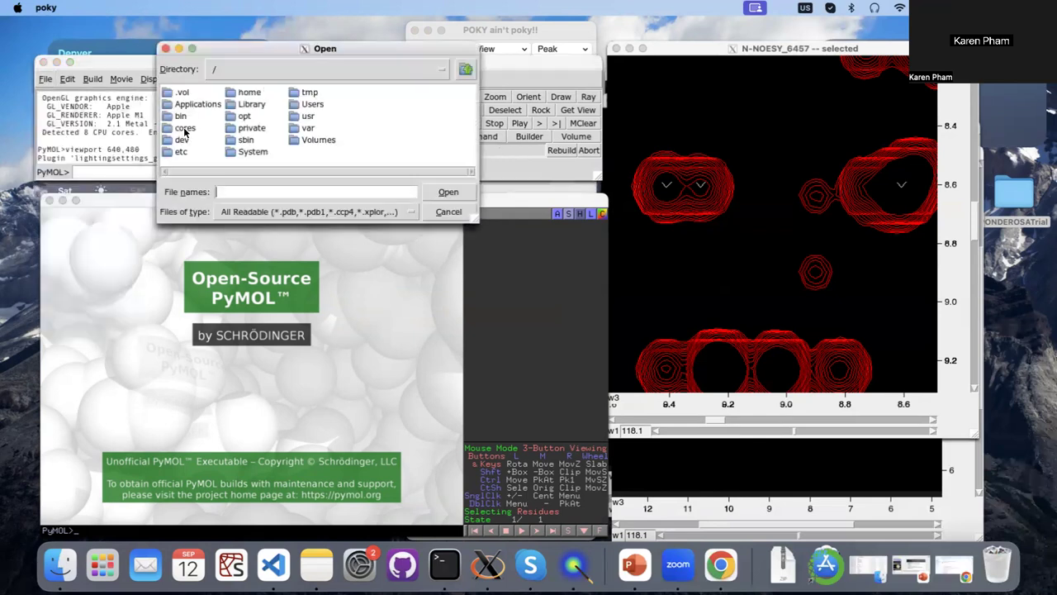
{"action": "double_click", "coordinate": [304, 114]}
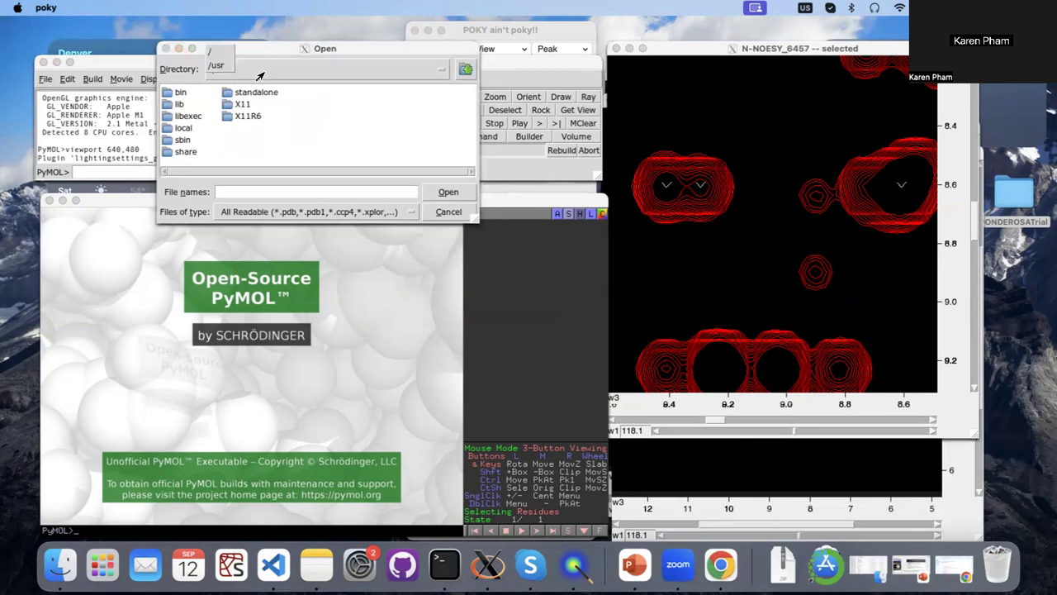
{"action": "left_click", "coordinate": [437, 72]}
{"action": "left_click", "coordinate": [223, 51]}
{"action": "double_click", "coordinate": [311, 107]}
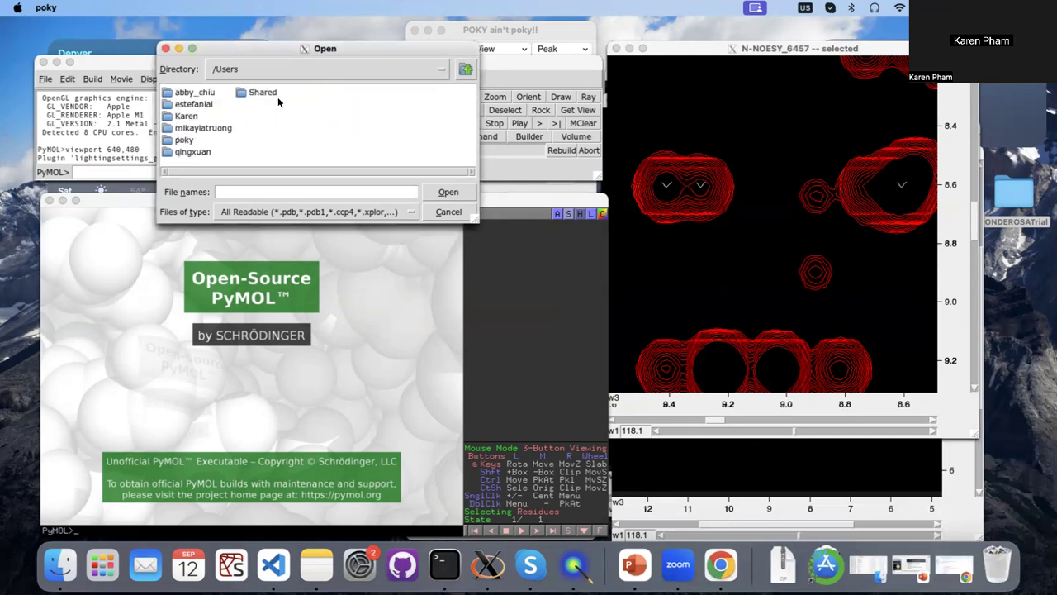
{"action": "double_click", "coordinate": [187, 115]}
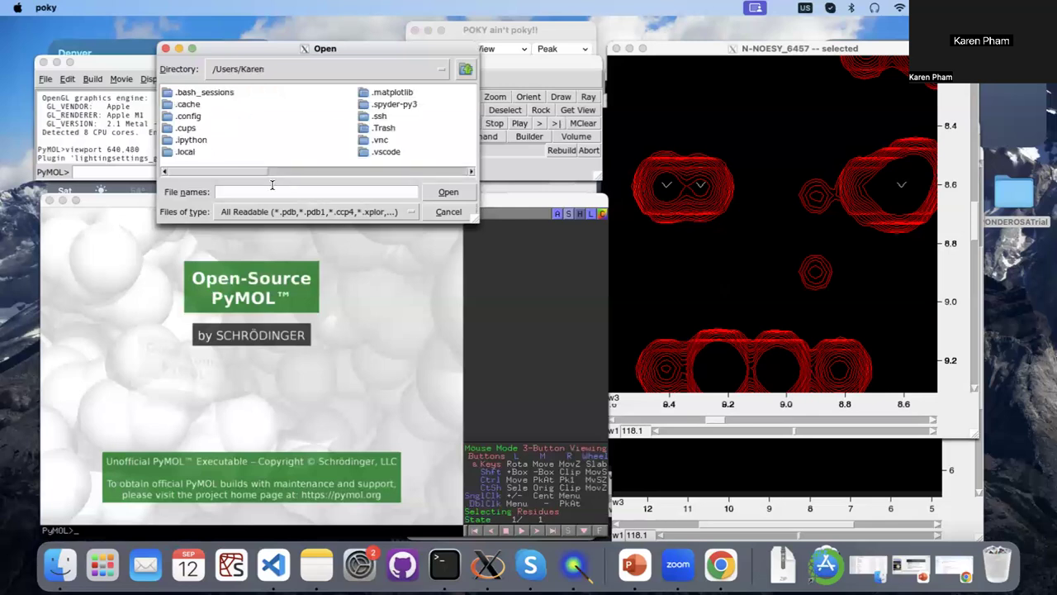
{"action": "left_click", "coordinate": [327, 172]}
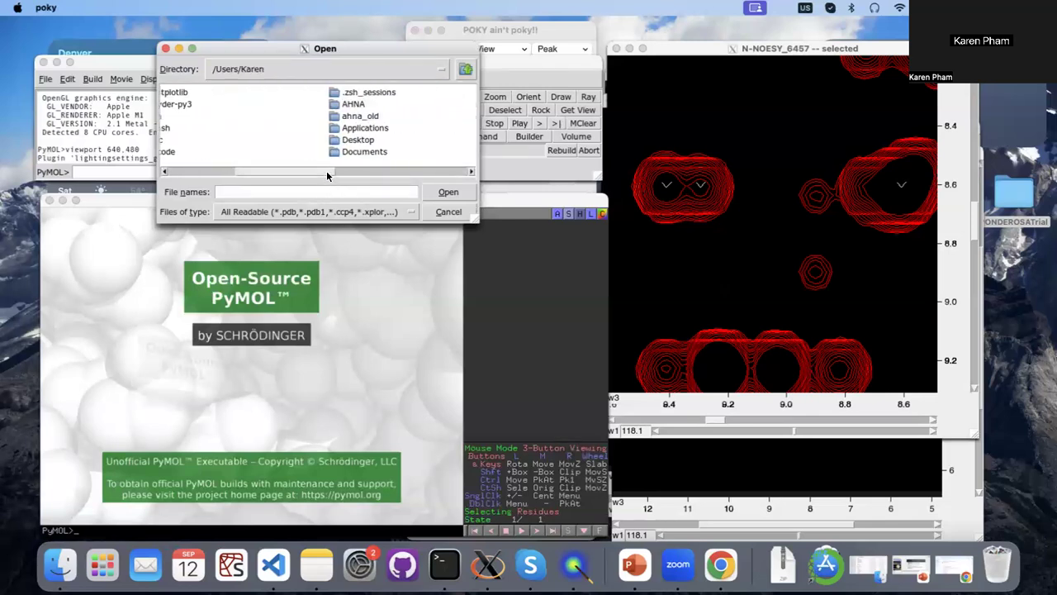
{"action": "double_click", "coordinate": [345, 139]}
{"action": "left_click", "coordinate": [225, 92]}
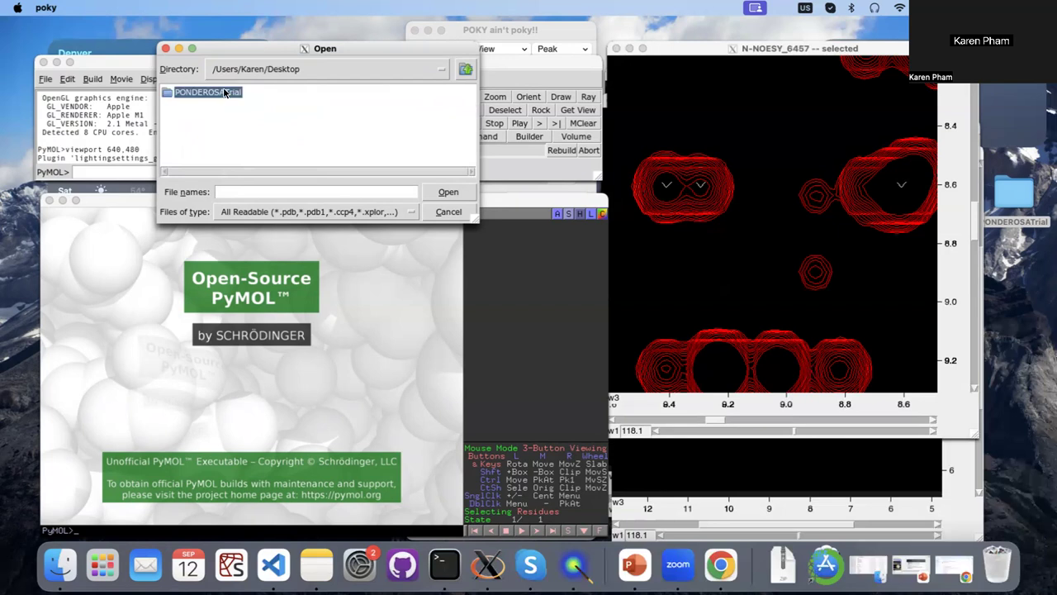
{"action": "double_click", "coordinate": [225, 93]}
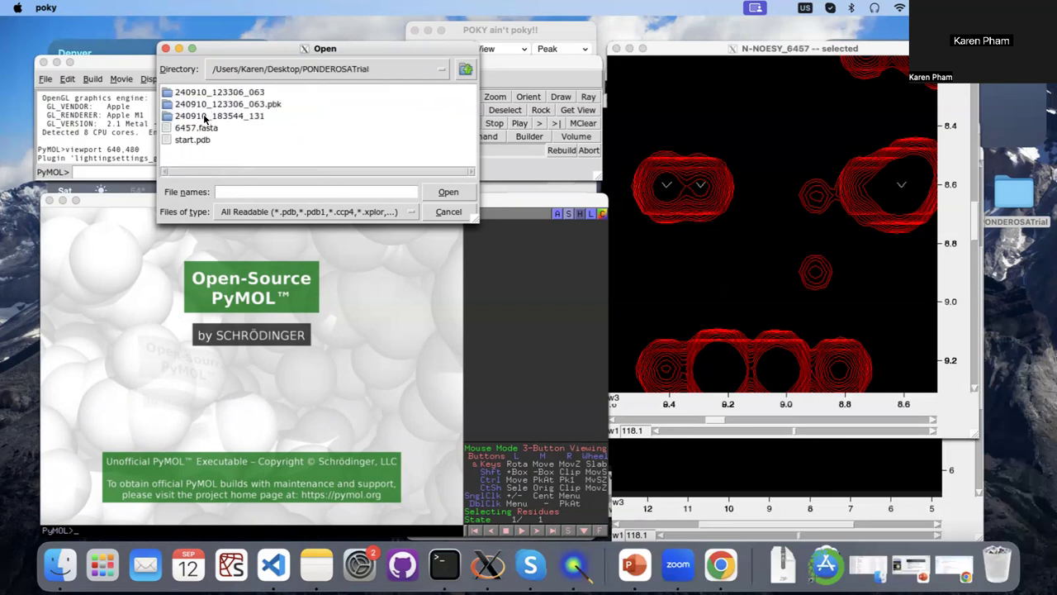
Load finalx.pdb from the BestEvaluated folder inside the 240910_183544_131 results folder.
{"action": "left_click", "coordinate": [204, 119]}
{"action": "double_click", "coordinate": [204, 119]}
{"action": "left_click", "coordinate": [197, 93]}
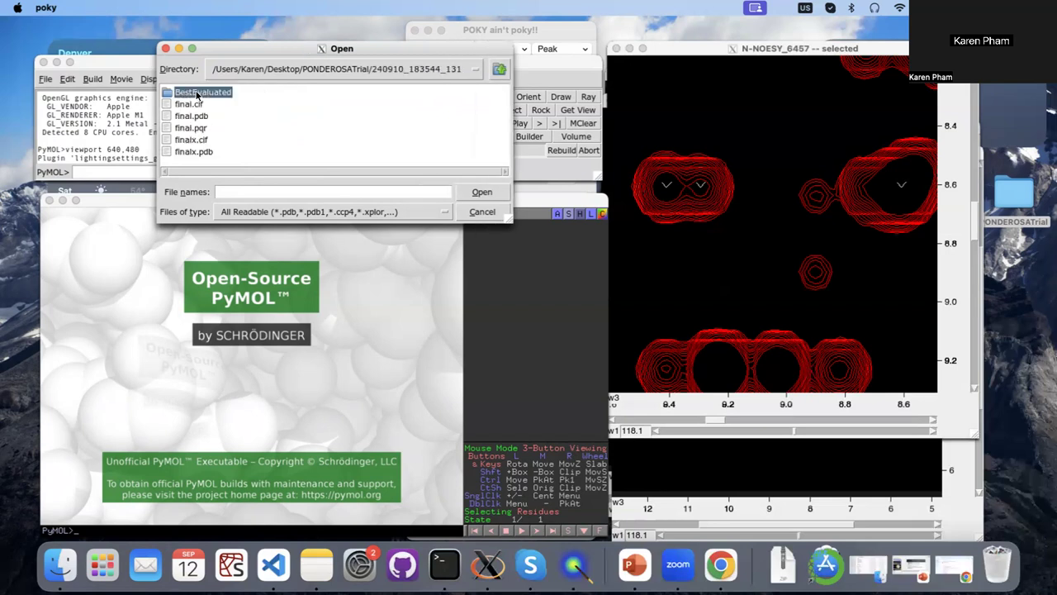
{"action": "double_click", "coordinate": [197, 94]}
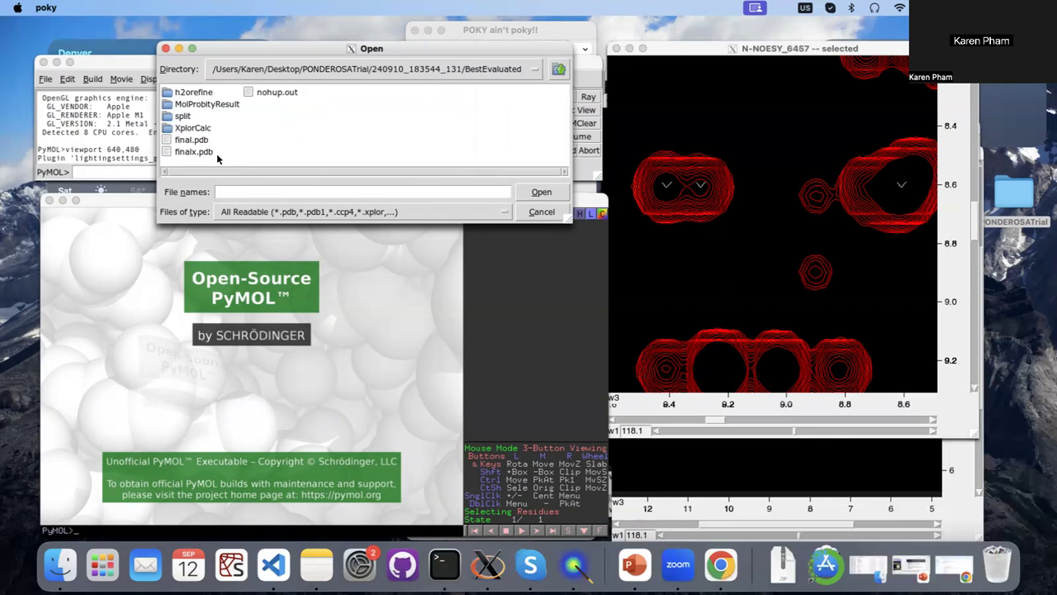
{"action": "left_click", "coordinate": [196, 153]}
{"action": "left_click", "coordinate": [541, 192]}
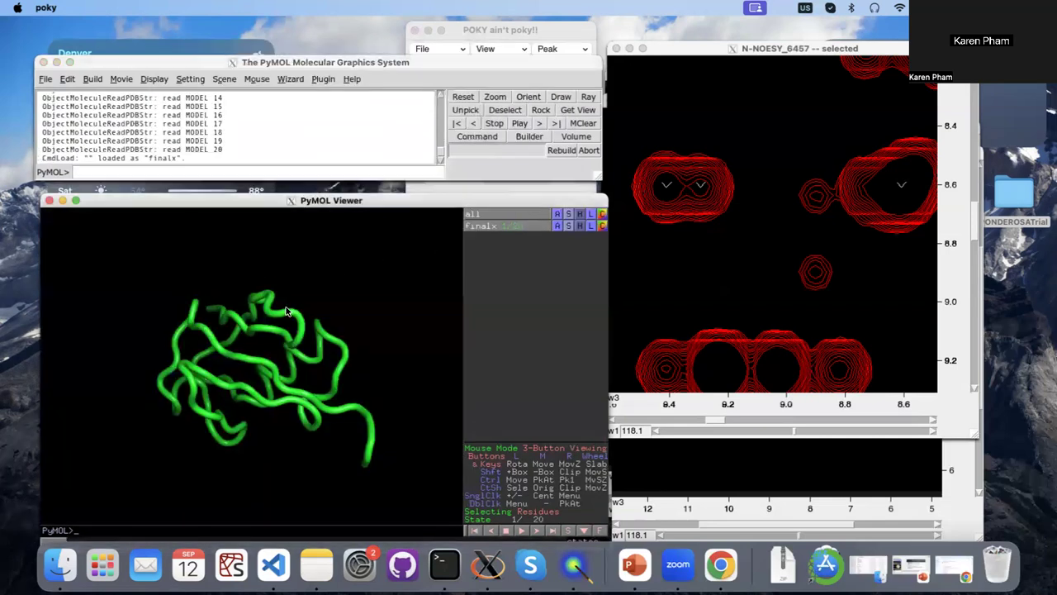
Assign secondary structure to the finalx object and rotate the model to inspect its helices and sheets.
{"action": "left_click_drag", "start_coordinate": [279, 309], "coordinate": [399, 383]}
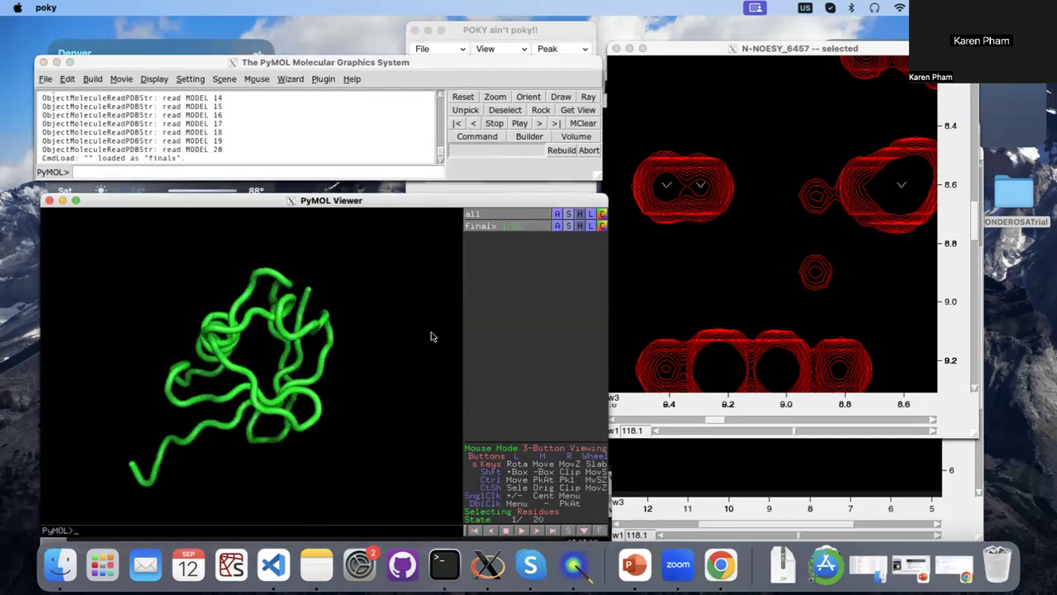
{"action": "left_click", "coordinate": [556, 229]}
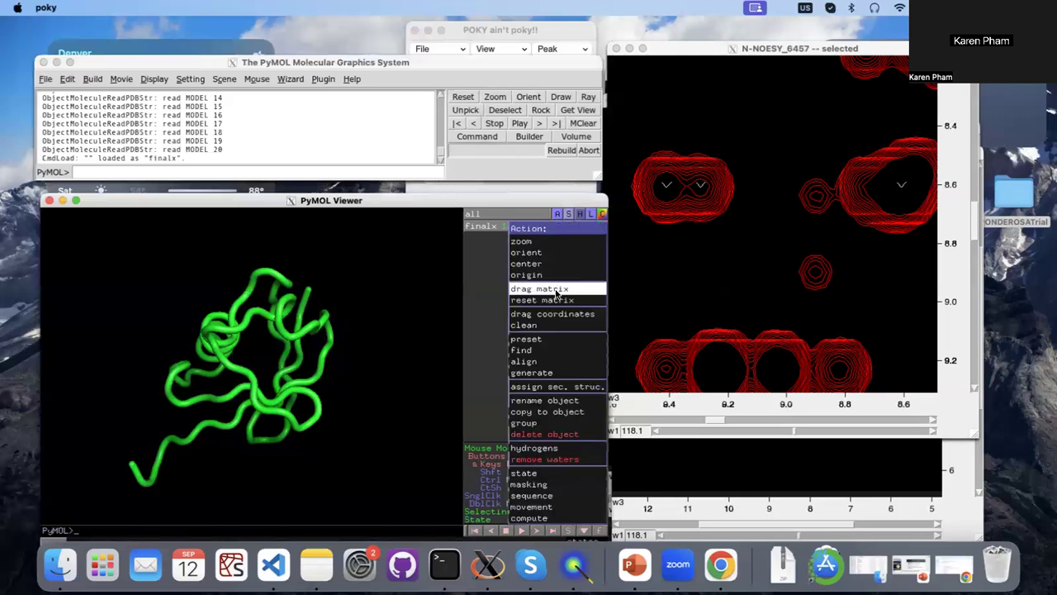
{"action": "left_click", "coordinate": [552, 386]}
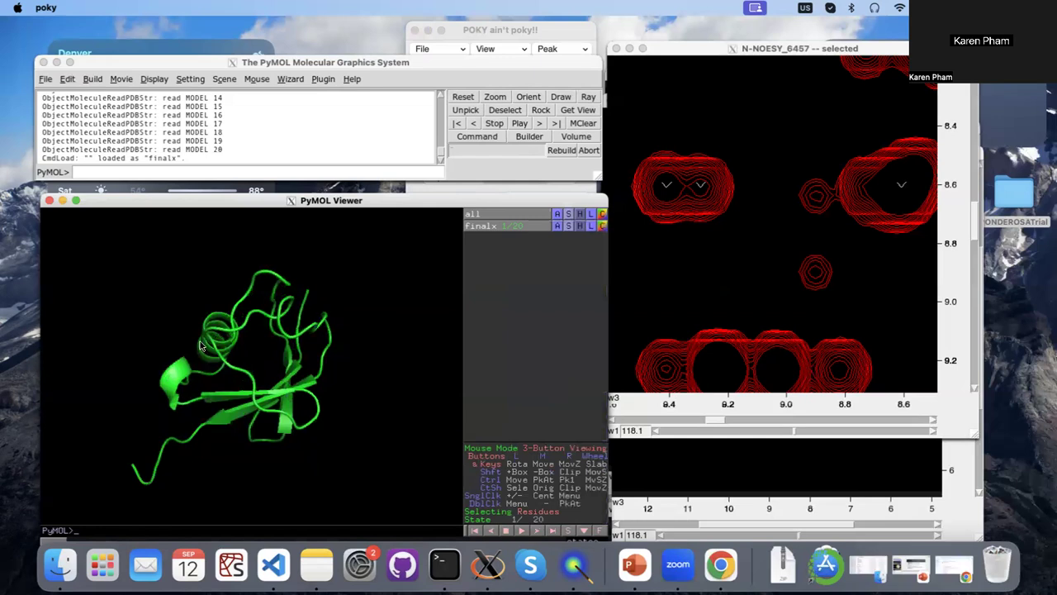
{"action": "left_click_drag", "start_coordinate": [334, 350], "coordinate": [301, 435]}
{"action": "left_click_drag", "start_coordinate": [198, 360], "coordinate": [296, 374]}
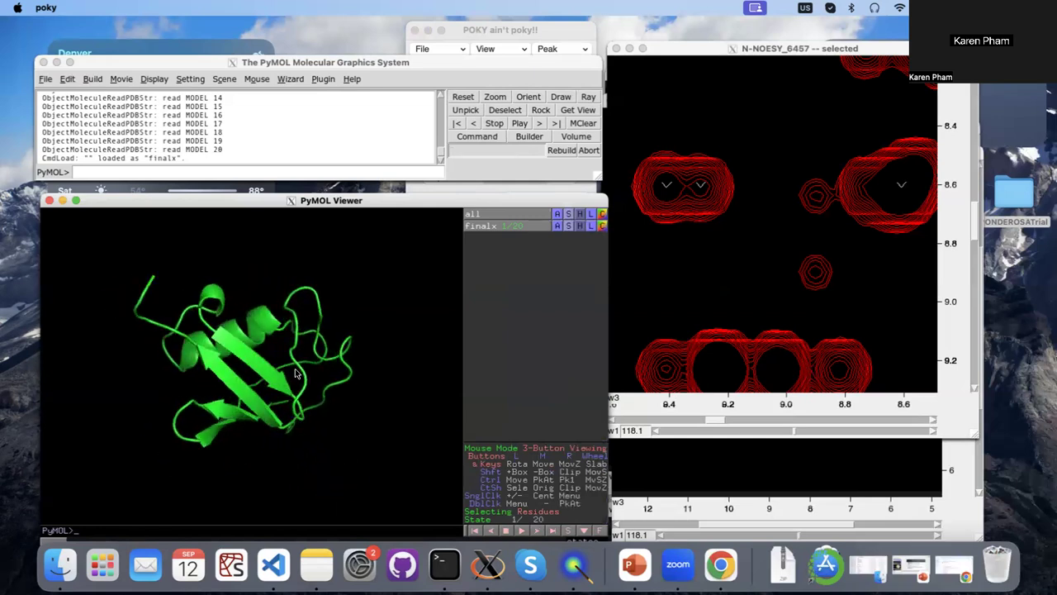
Fetch the reference structure 1d3z from the PDB and rotate it for inspection.
{"action": "left_click", "coordinate": [121, 169]}
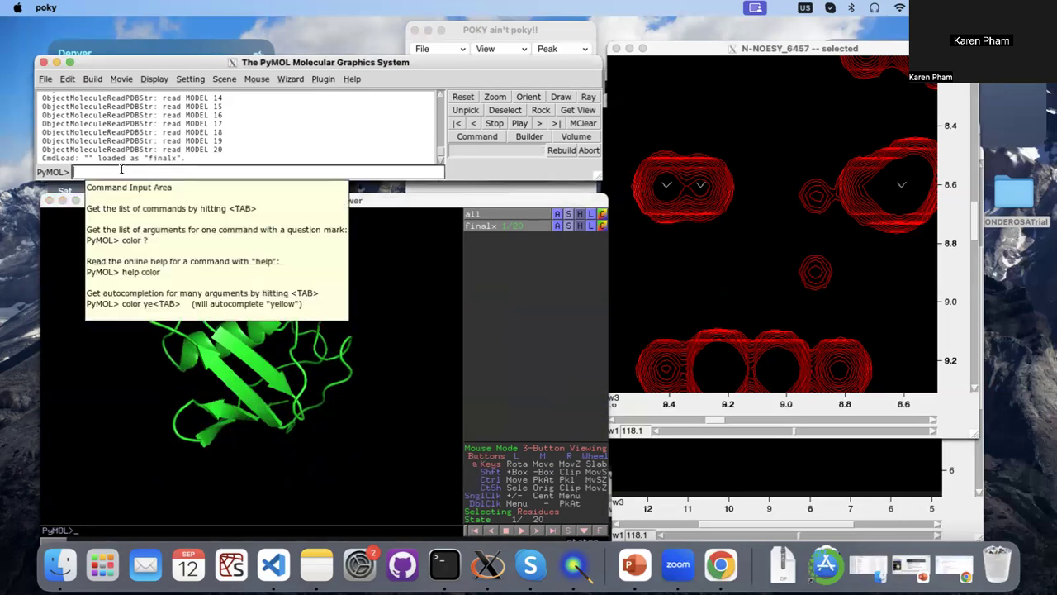
{"action": "type", "text": "fet"}
{"action": "type", "text": "1d3z"}
{"action": "key", "text": "Return"}
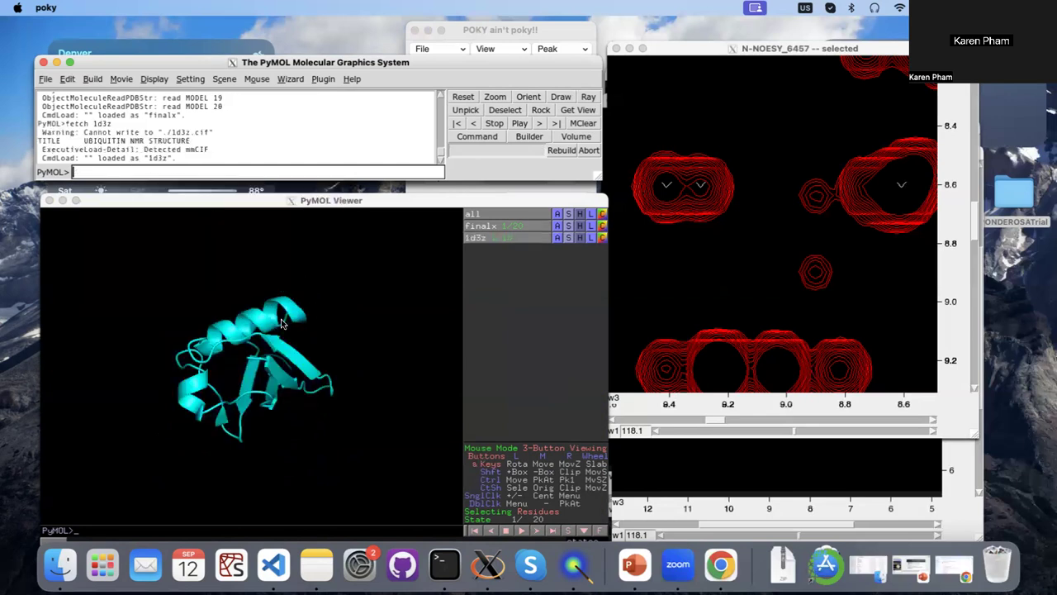
{"action": "left_click", "coordinate": [281, 322]}
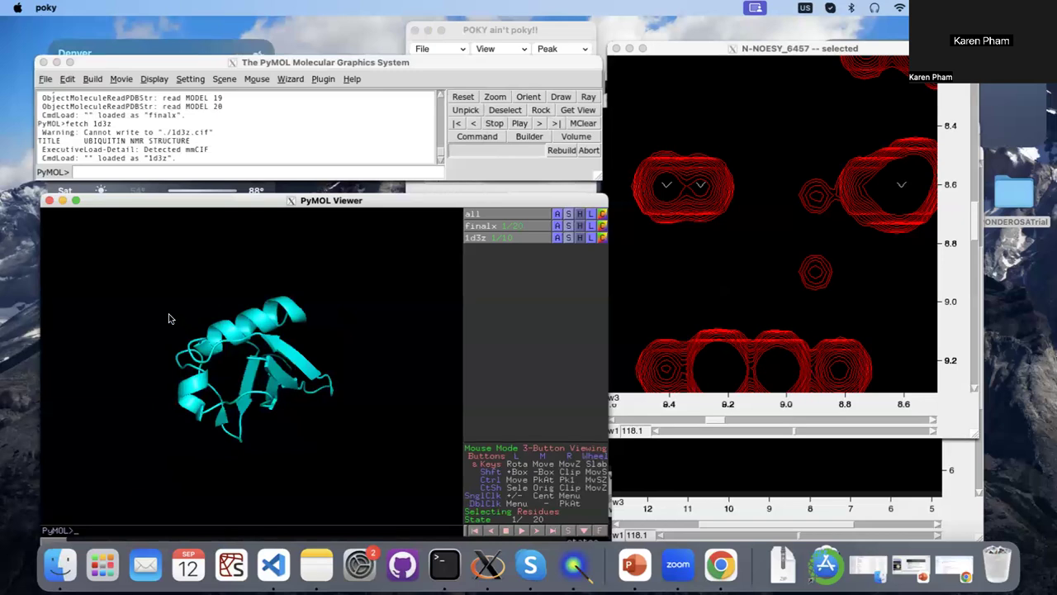
{"action": "left_click_drag", "start_coordinate": [234, 332], "coordinate": [438, 290]}
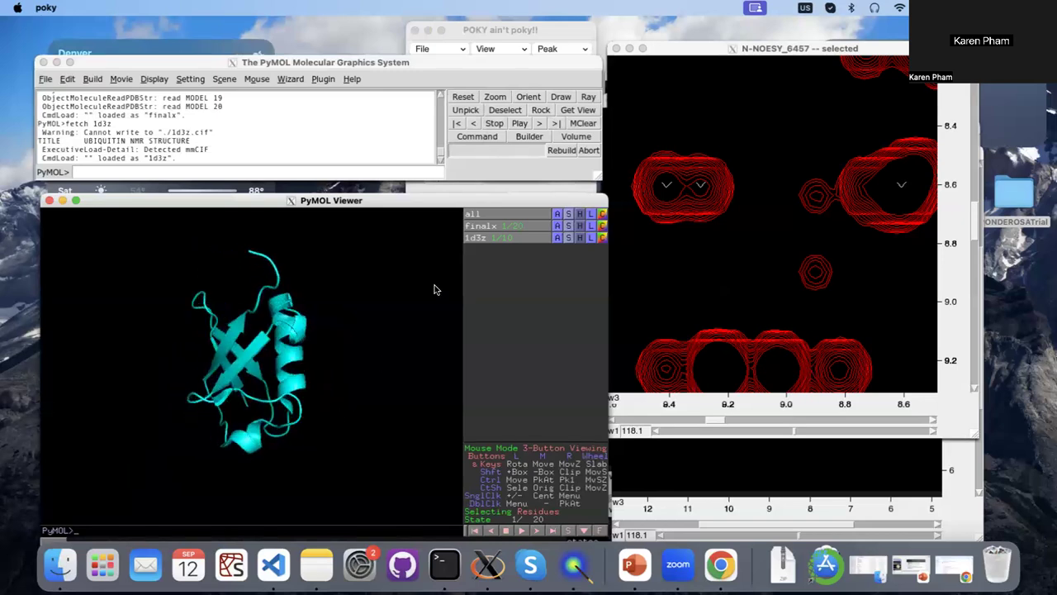
Align 1d3z to the finalx molecule by CA atoms and center the view on 1d3z.
{"action": "left_click", "coordinate": [557, 238]}
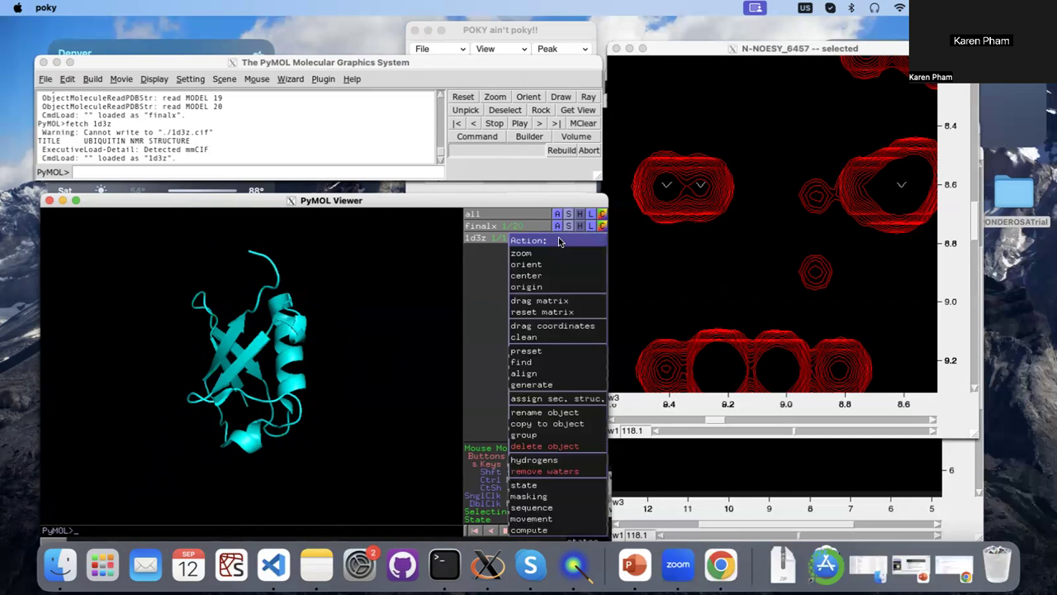
{"action": "mouse_move", "coordinate": [529, 374]}
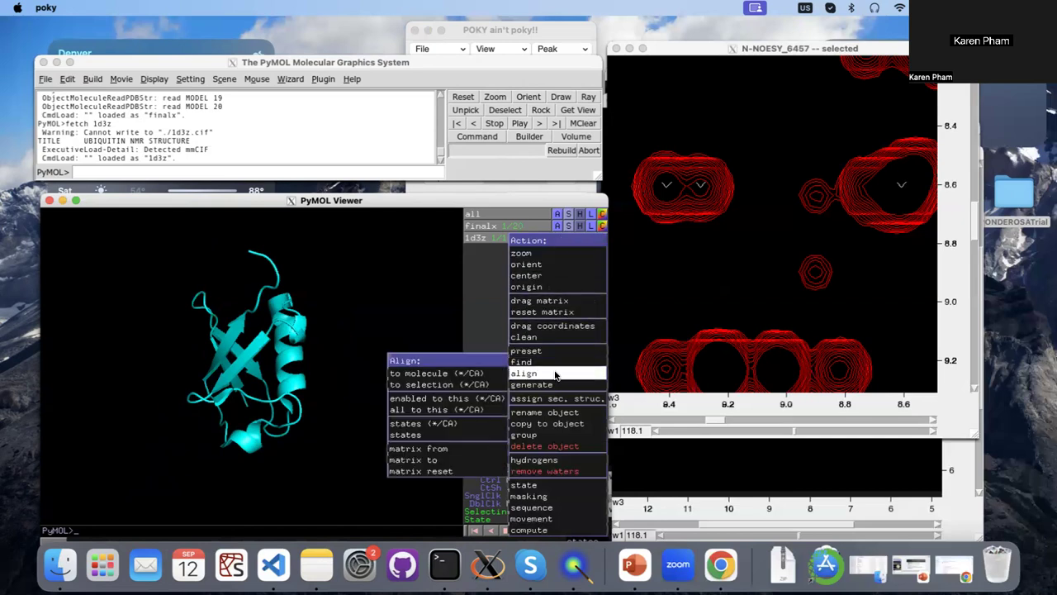
{"action": "mouse_move", "coordinate": [495, 373]}
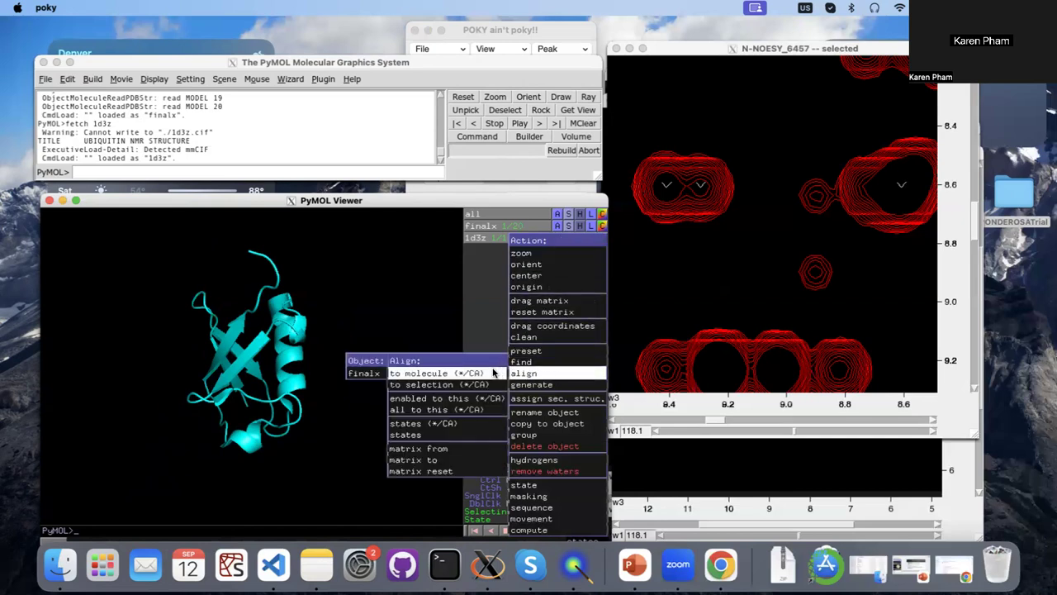
{"action": "left_click", "coordinate": [379, 373]}
{"action": "left_click", "coordinate": [559, 241]}
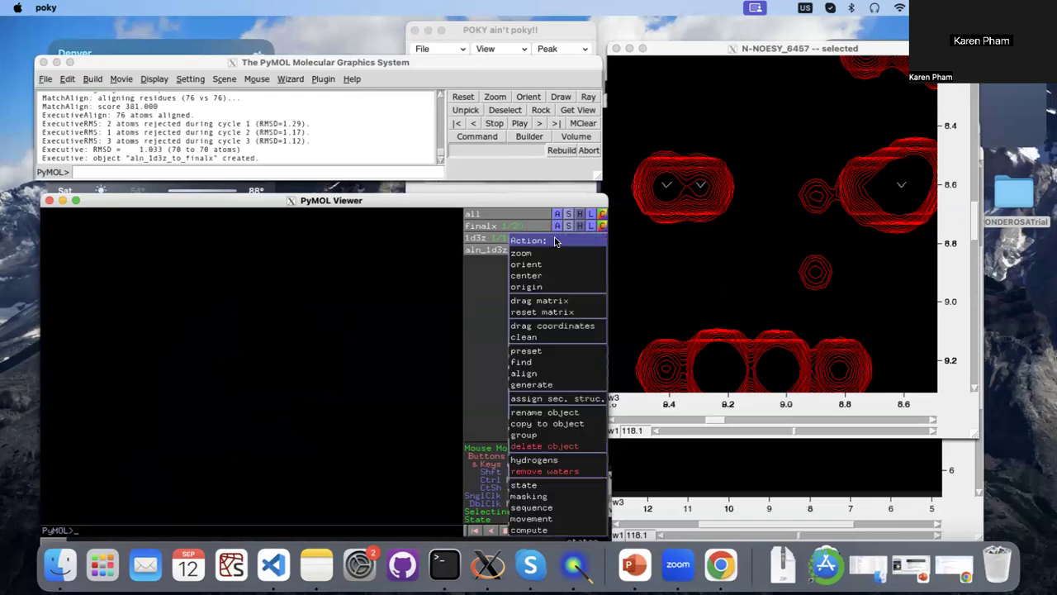
{"action": "left_click", "coordinate": [540, 276]}
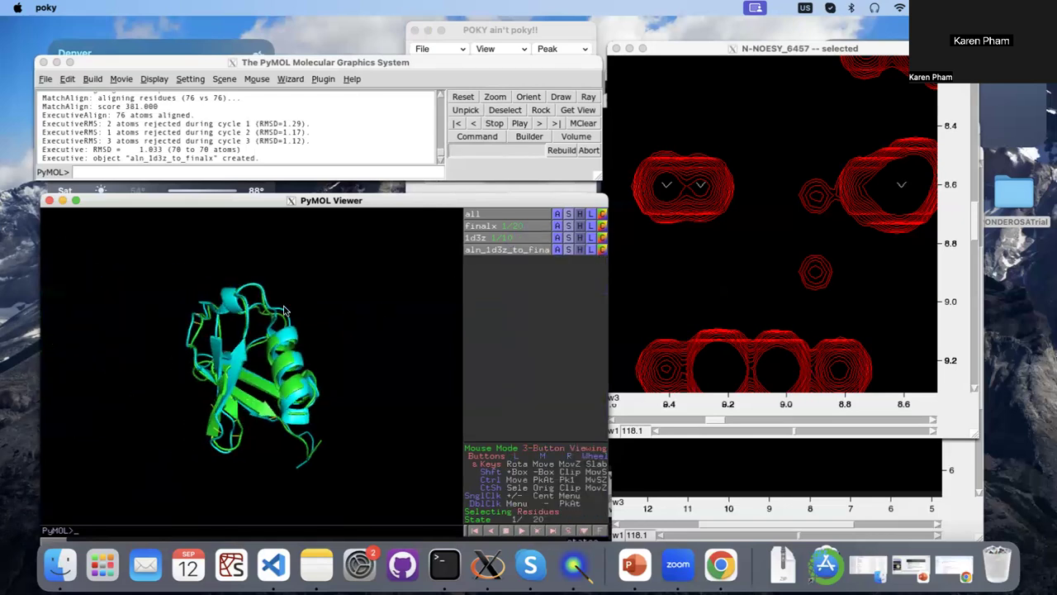
Examine the alignment's RMSD in the PyMOL log and rotate the superimposed structures to compare them.
{"action": "left_click_drag", "start_coordinate": [265, 329], "coordinate": [247, 348]}
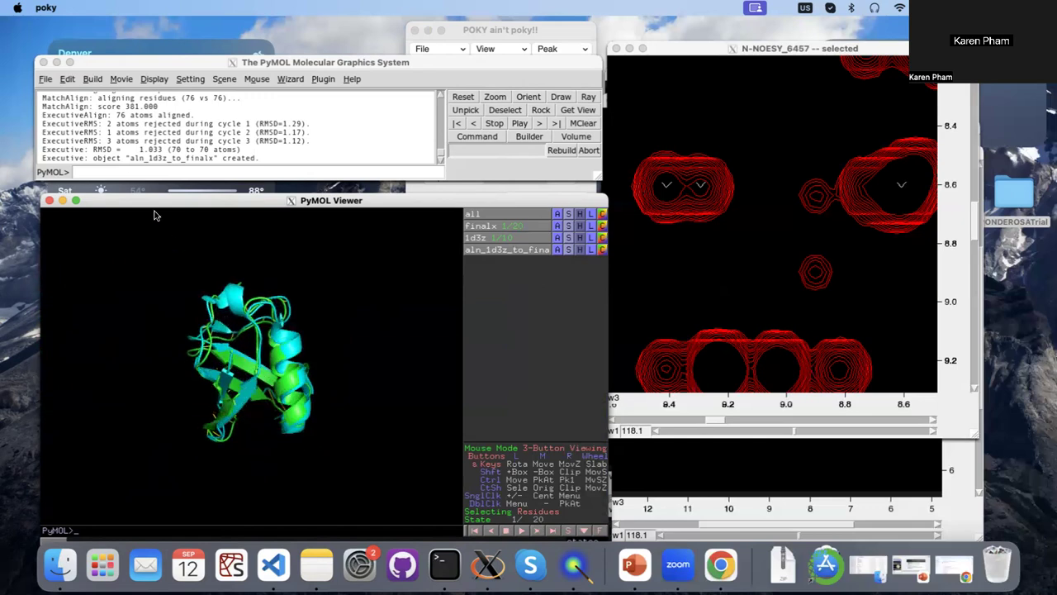
{"action": "left_click", "coordinate": [93, 151]}
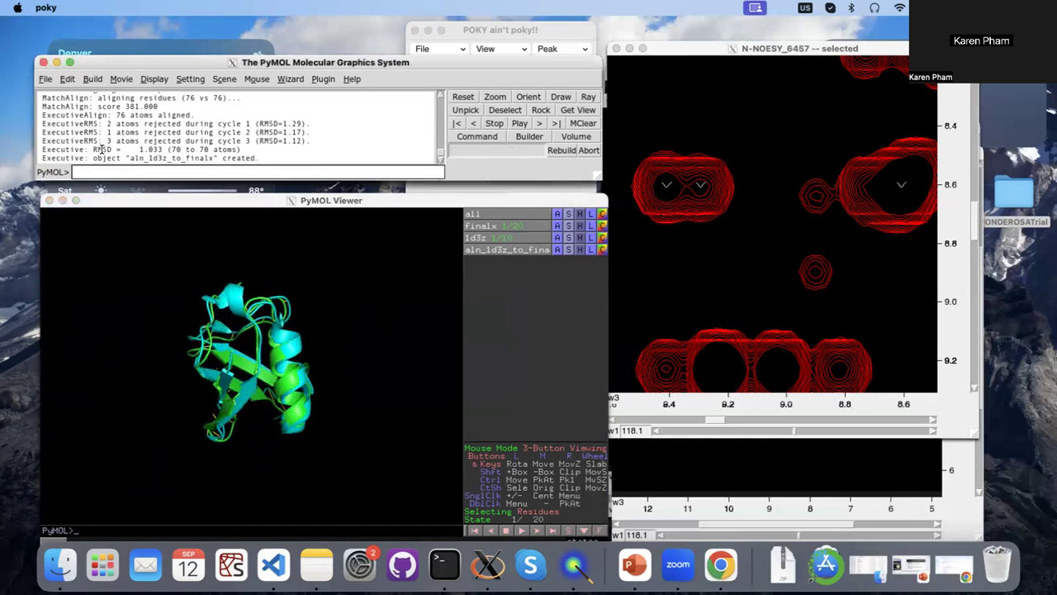
{"action": "left_click_drag", "start_coordinate": [139, 148], "coordinate": [165, 148]}
{"action": "left_click", "coordinate": [299, 322]}
{"action": "left_click_drag", "start_coordinate": [299, 322], "coordinate": [353, 427]}
{"action": "left_click_drag", "start_coordinate": [246, 383], "coordinate": [289, 374]}
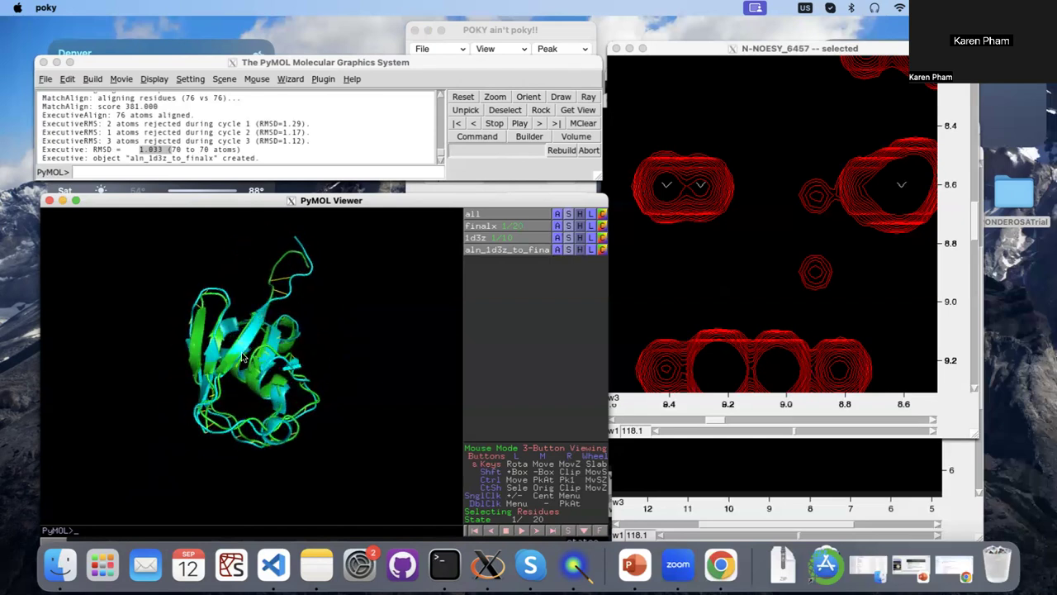